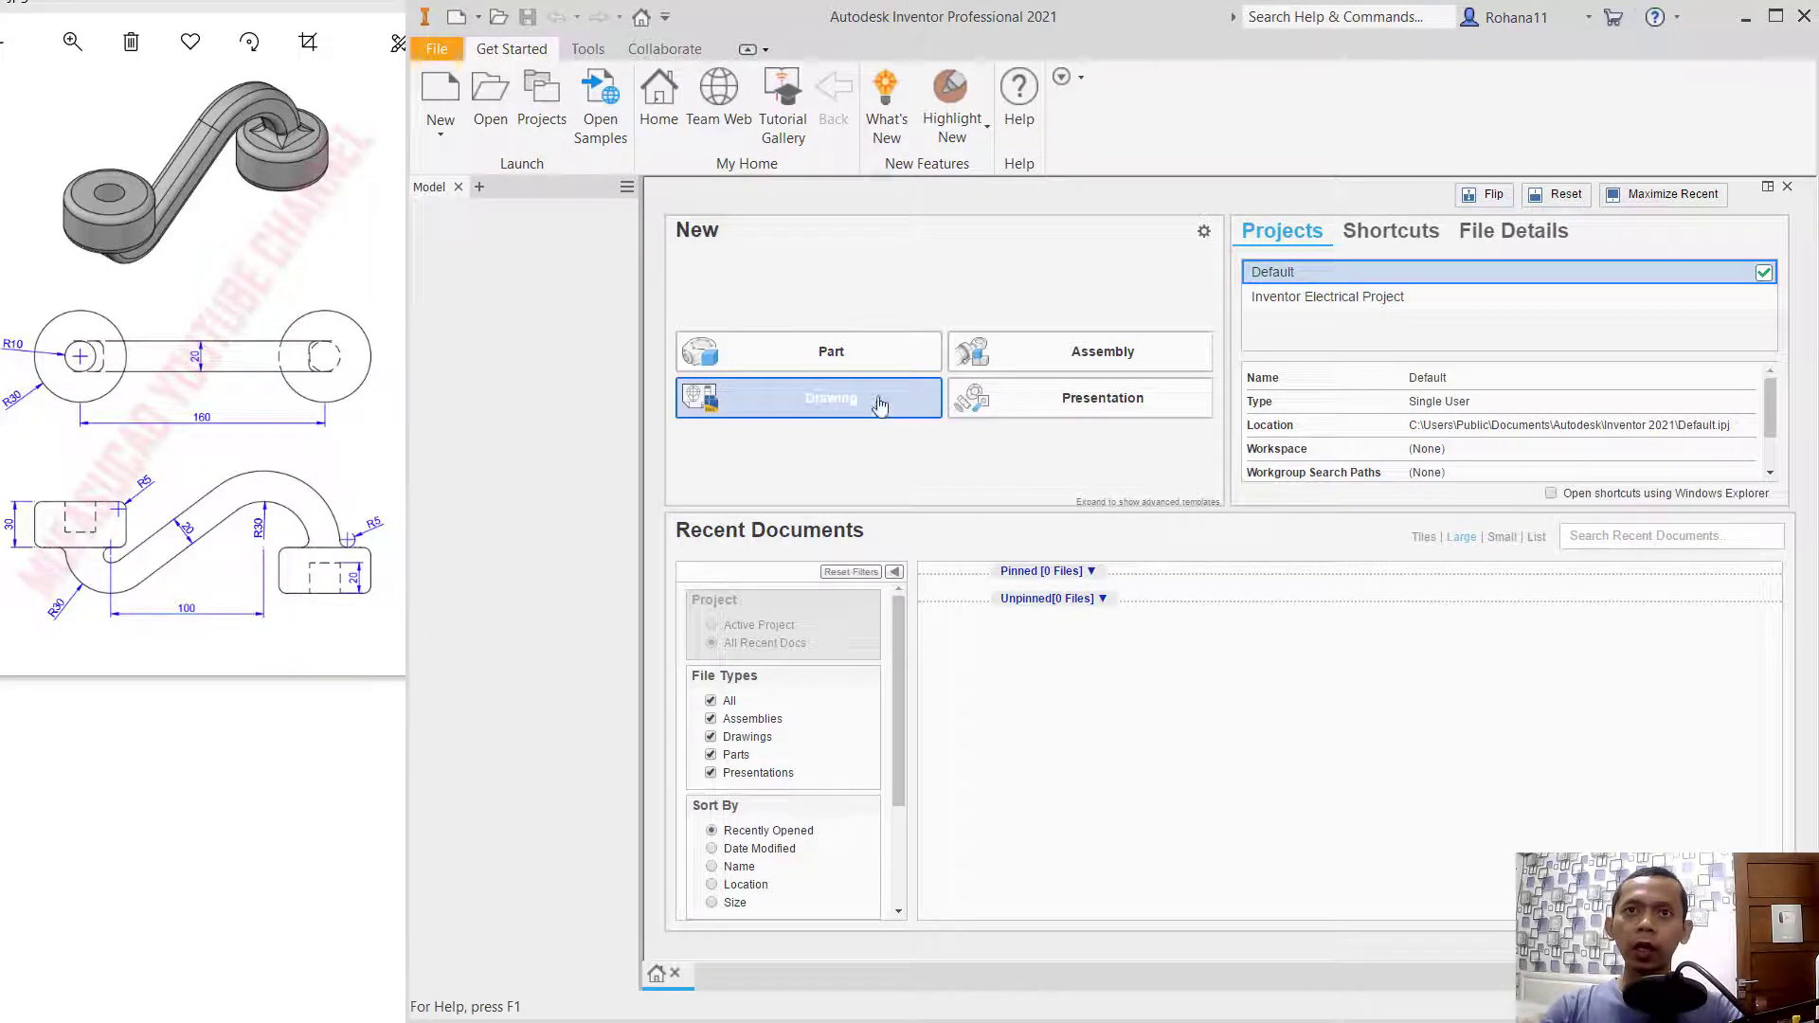
Step: Create a new blank part file, Part4, from the Get Started screen
{"action": "left_click", "coordinate": [849, 354]}
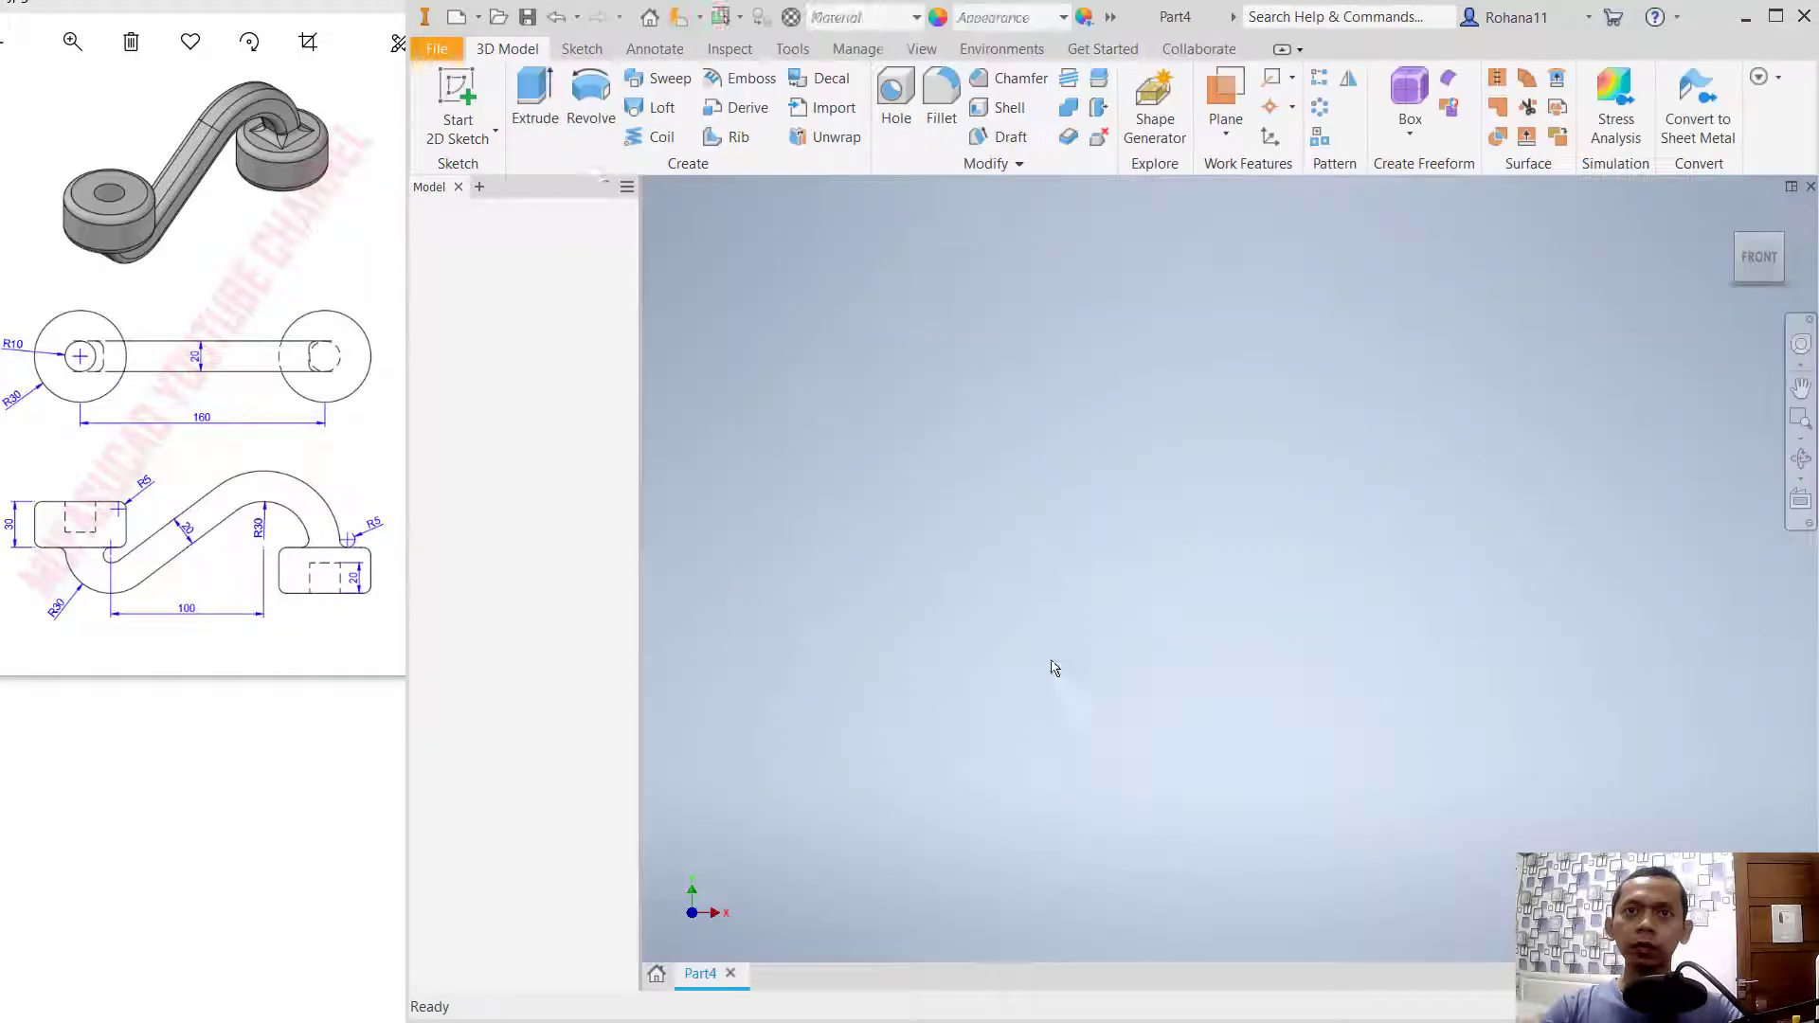
{"action": "left_click", "coordinate": [792, 49]}
Step: Change the part's length unit from inch to millimeter in Document Settings
{"action": "left_click", "coordinate": [873, 127]}
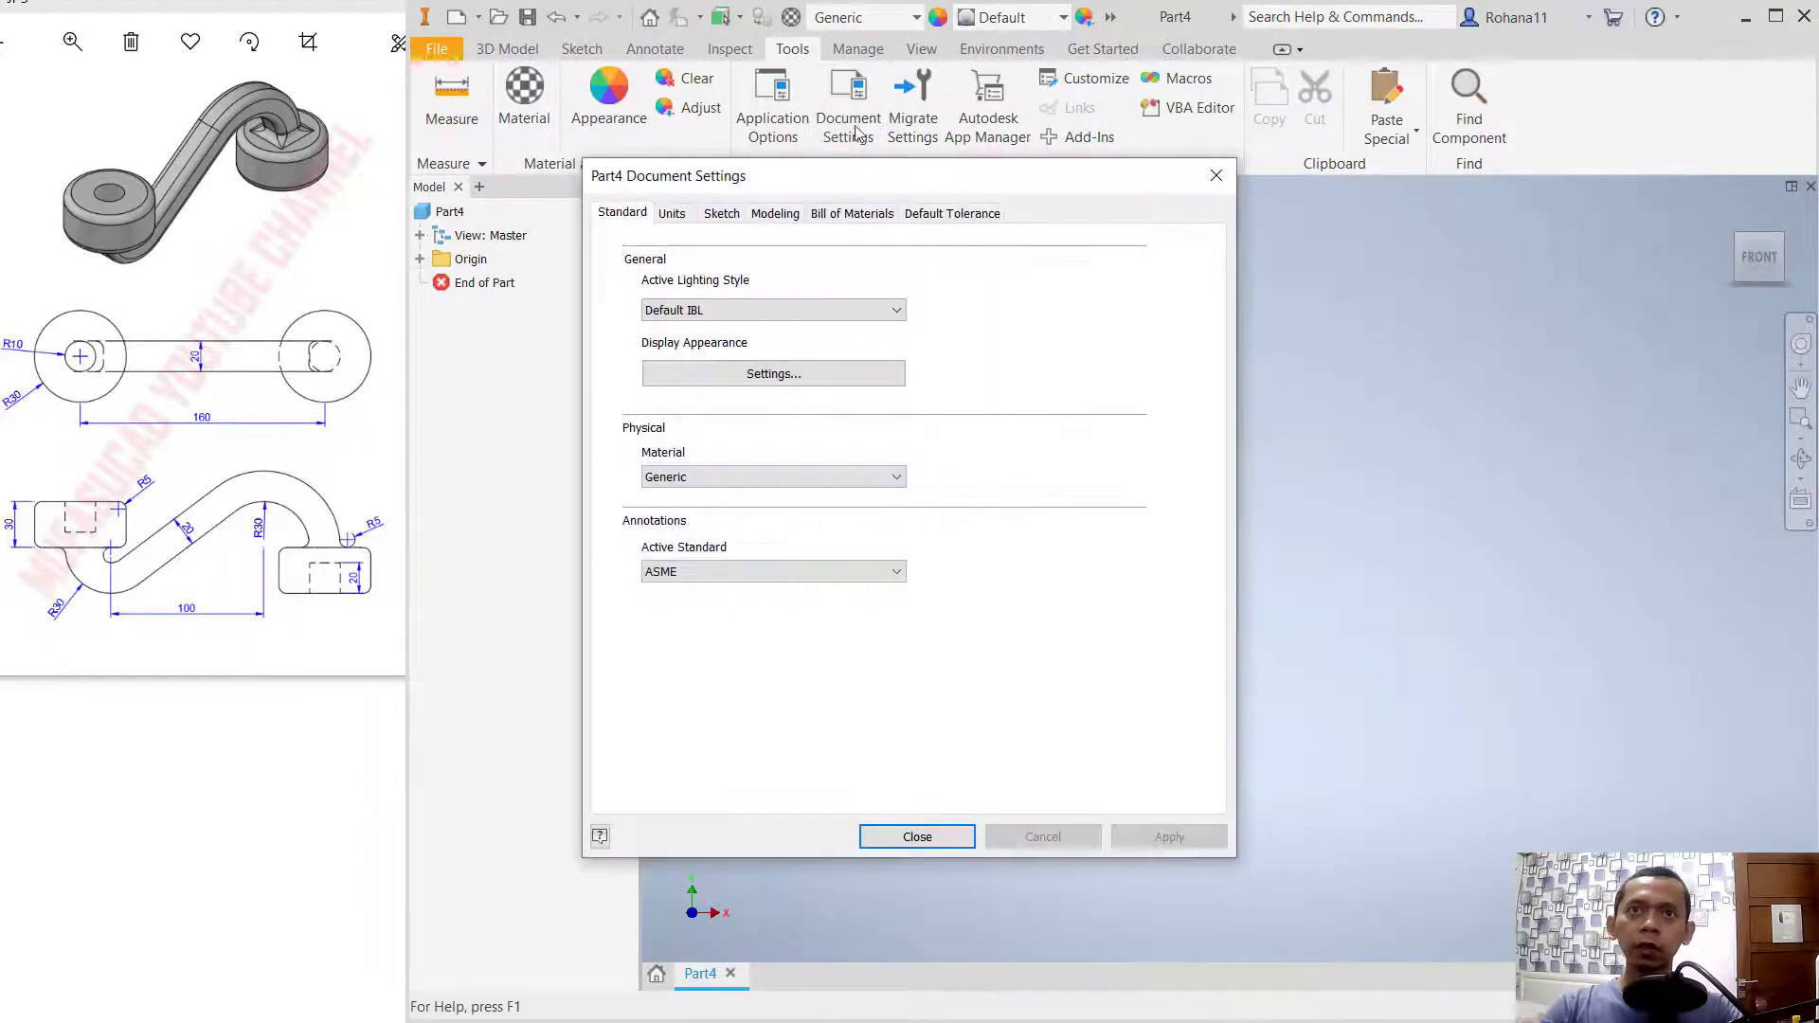
{"action": "left_click", "coordinate": [673, 213]}
{"action": "left_click", "coordinate": [687, 294]}
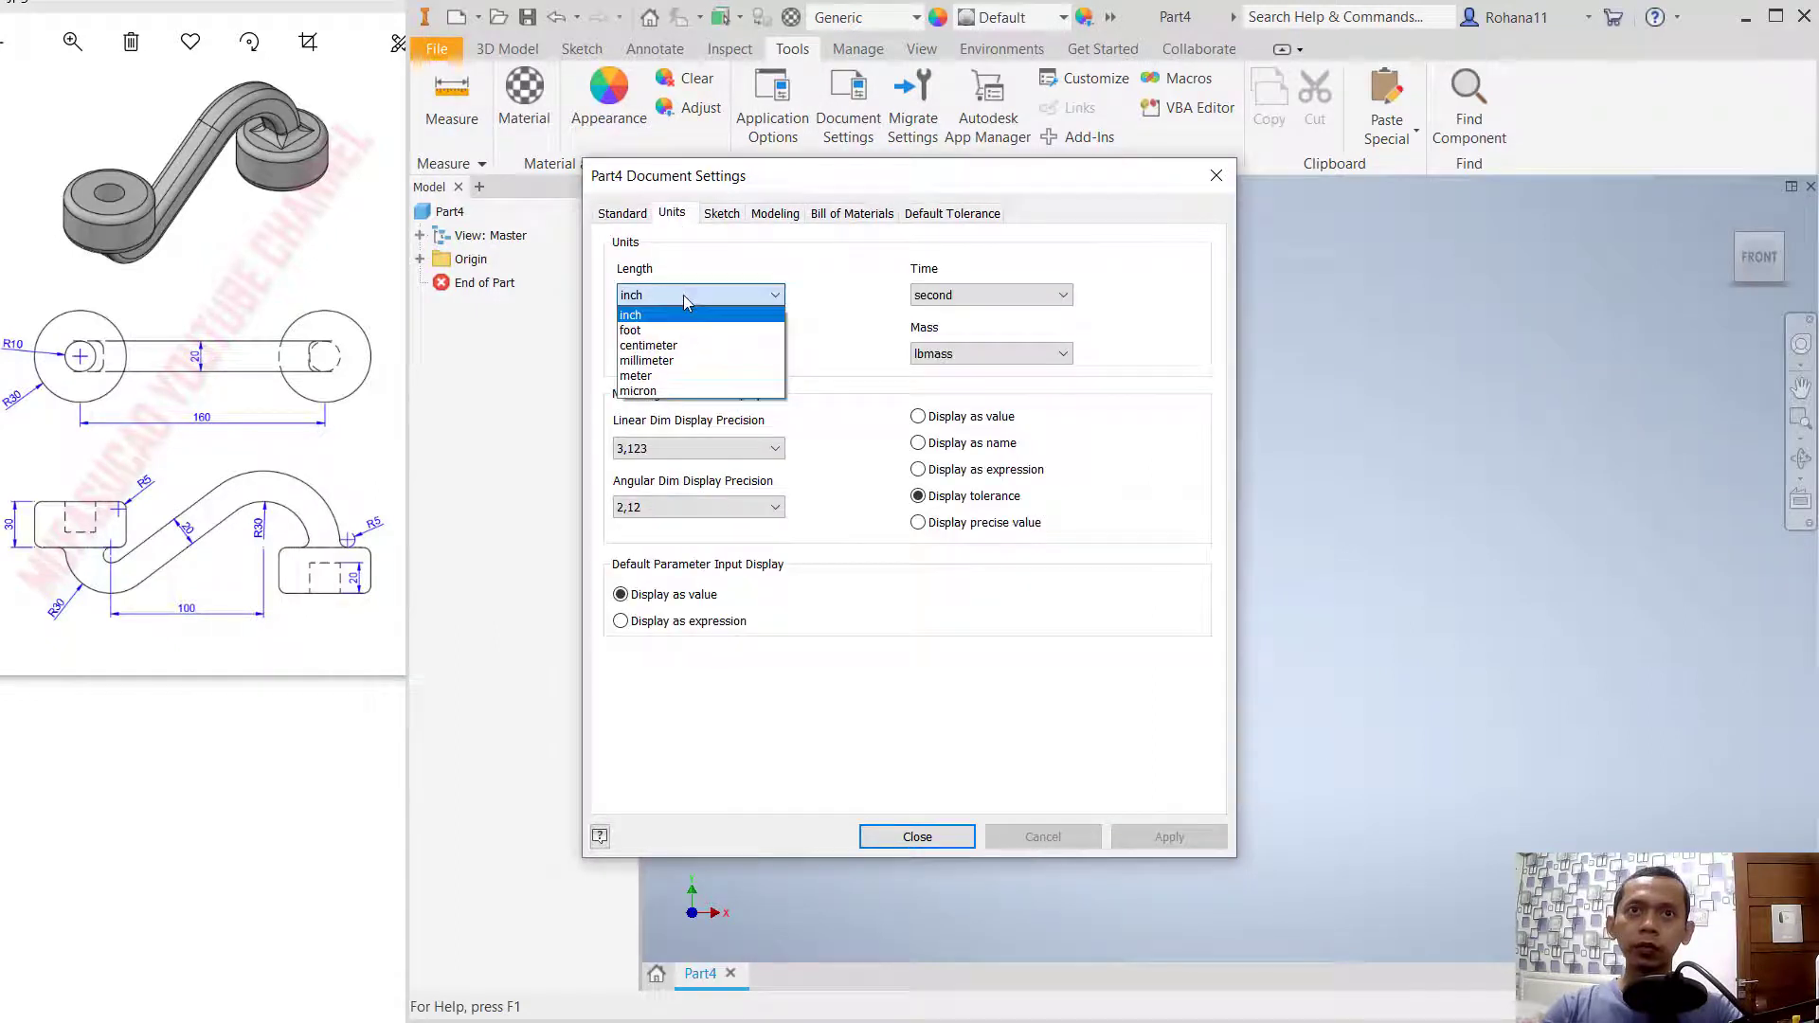
{"action": "left_click", "coordinate": [668, 364]}
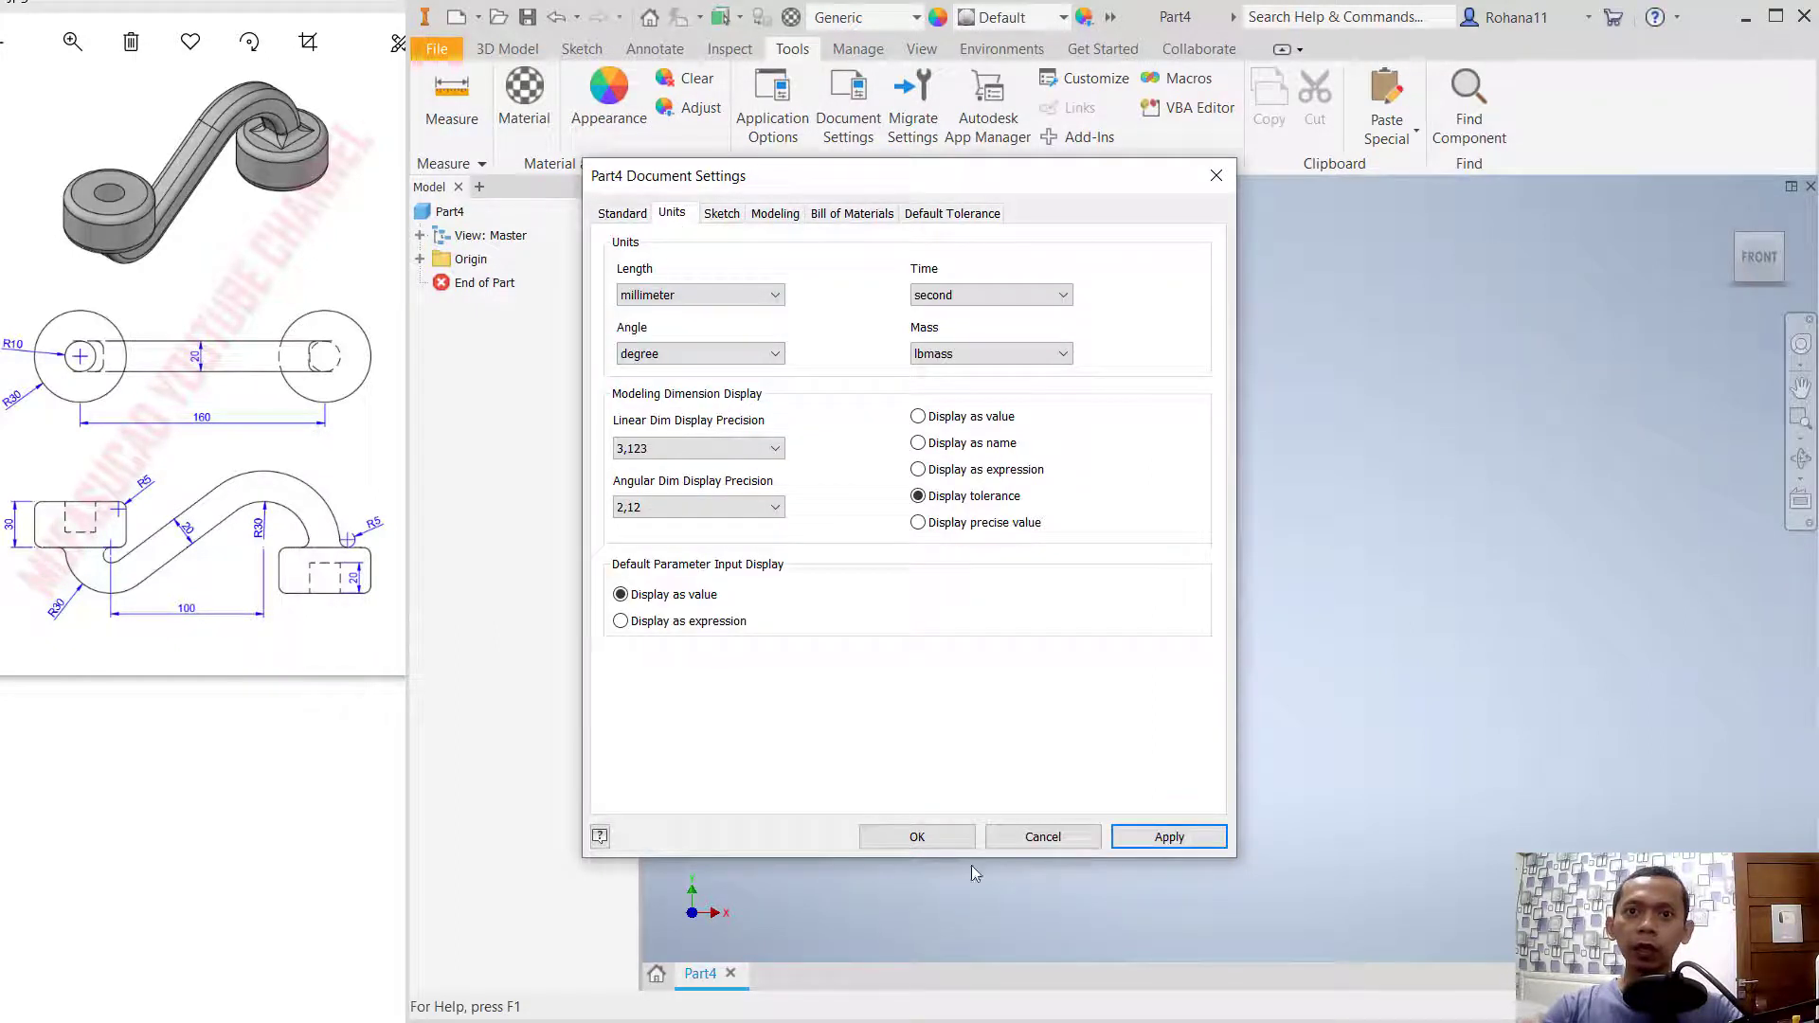
{"action": "left_click", "coordinate": [917, 837]}
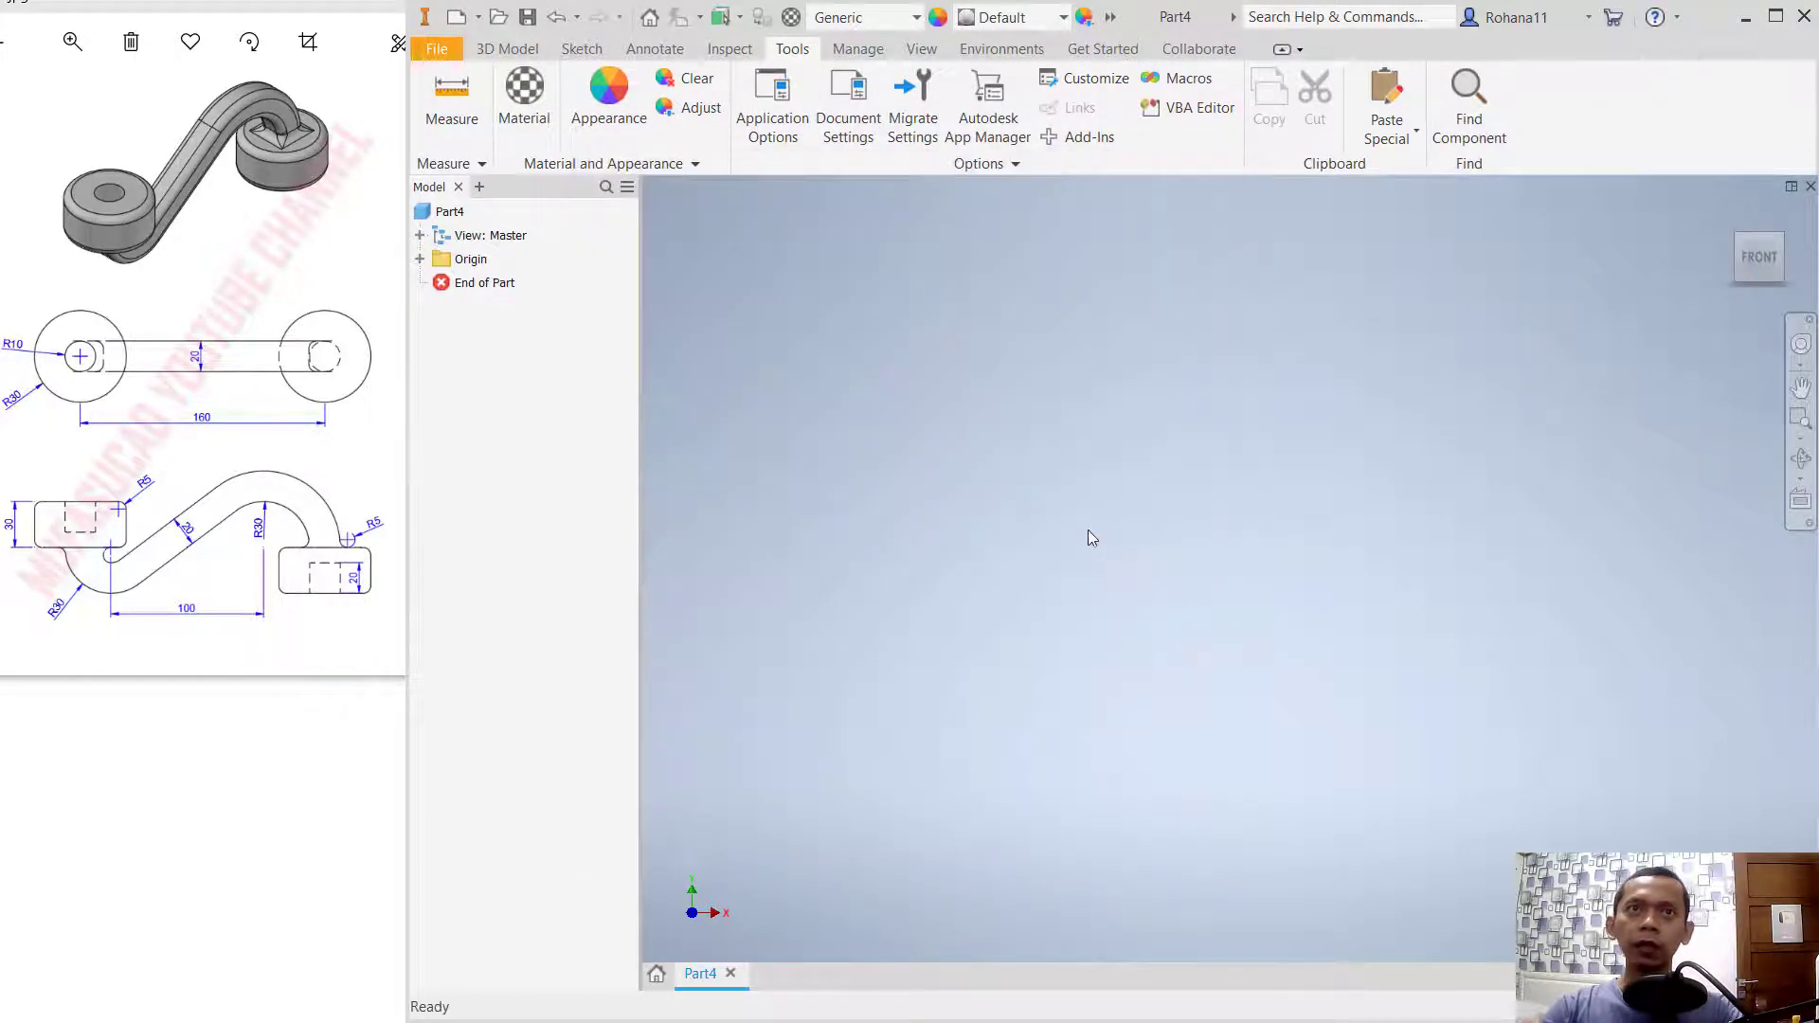
{"action": "left_click", "coordinate": [497, 57]}
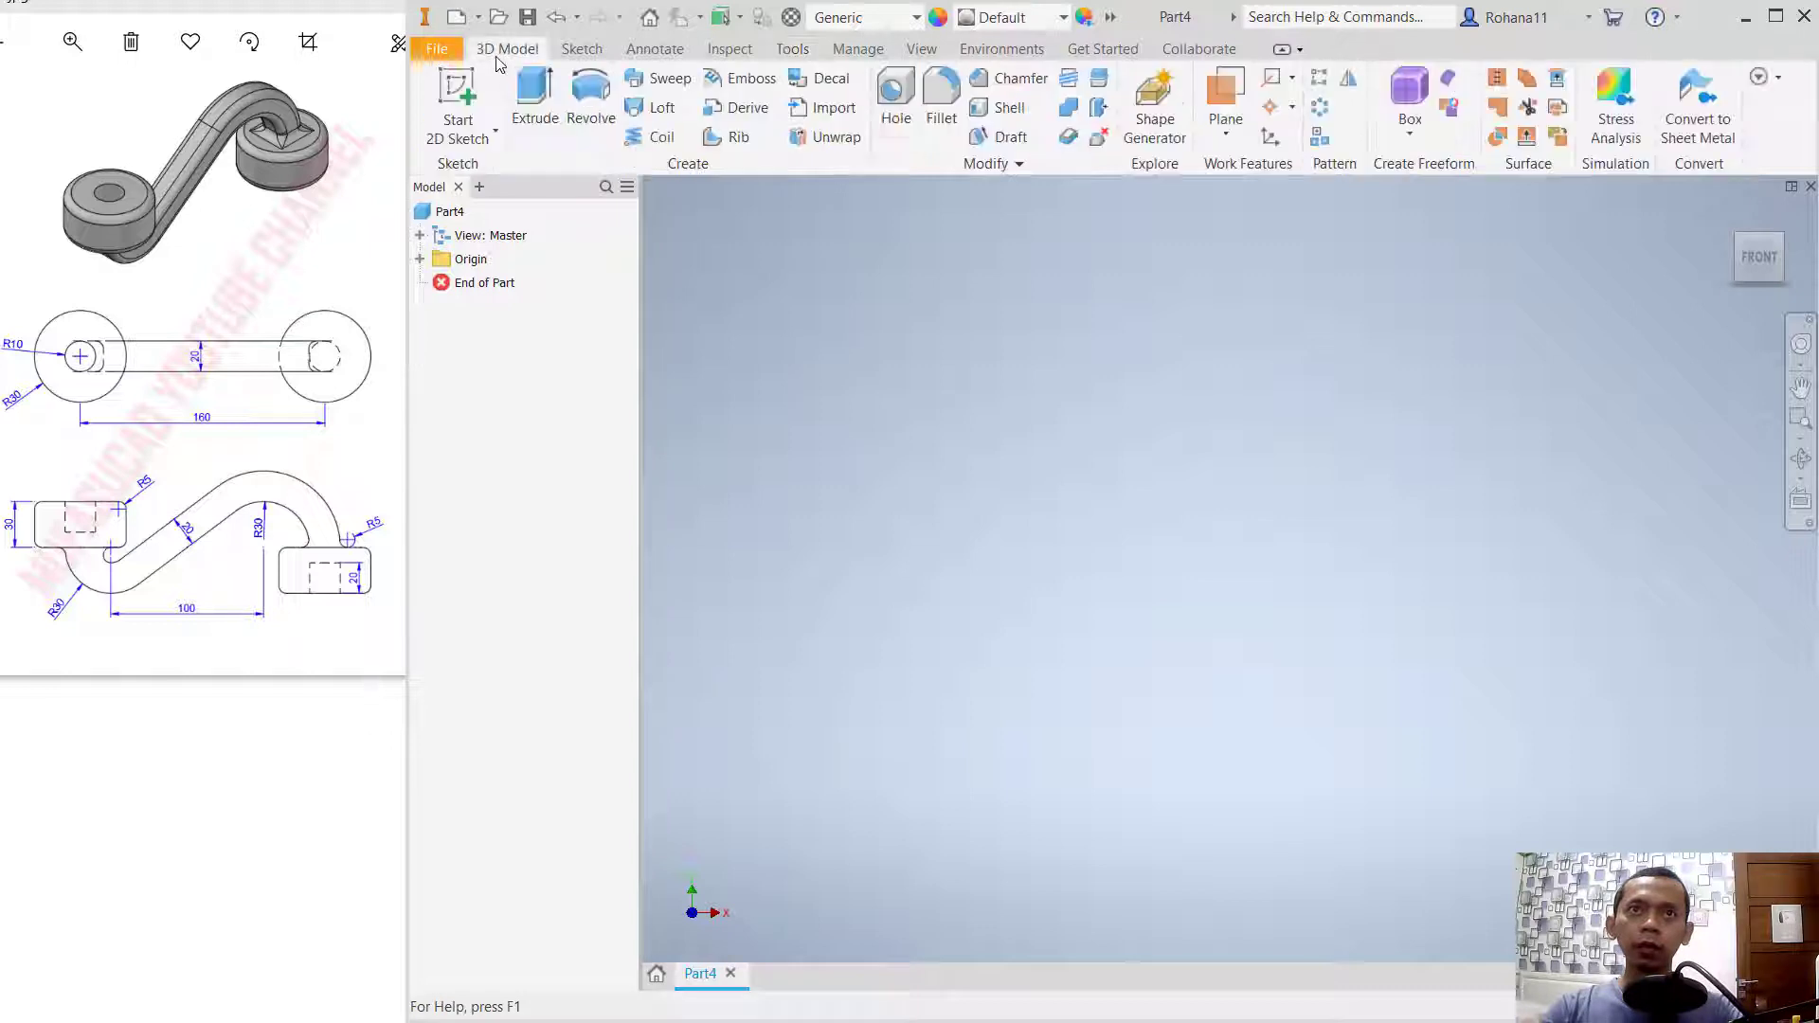
Step: Start Sketch1 on one of Part4's origin planes
{"action": "left_click", "coordinate": [458, 133]}
{"action": "left_click", "coordinate": [464, 174]}
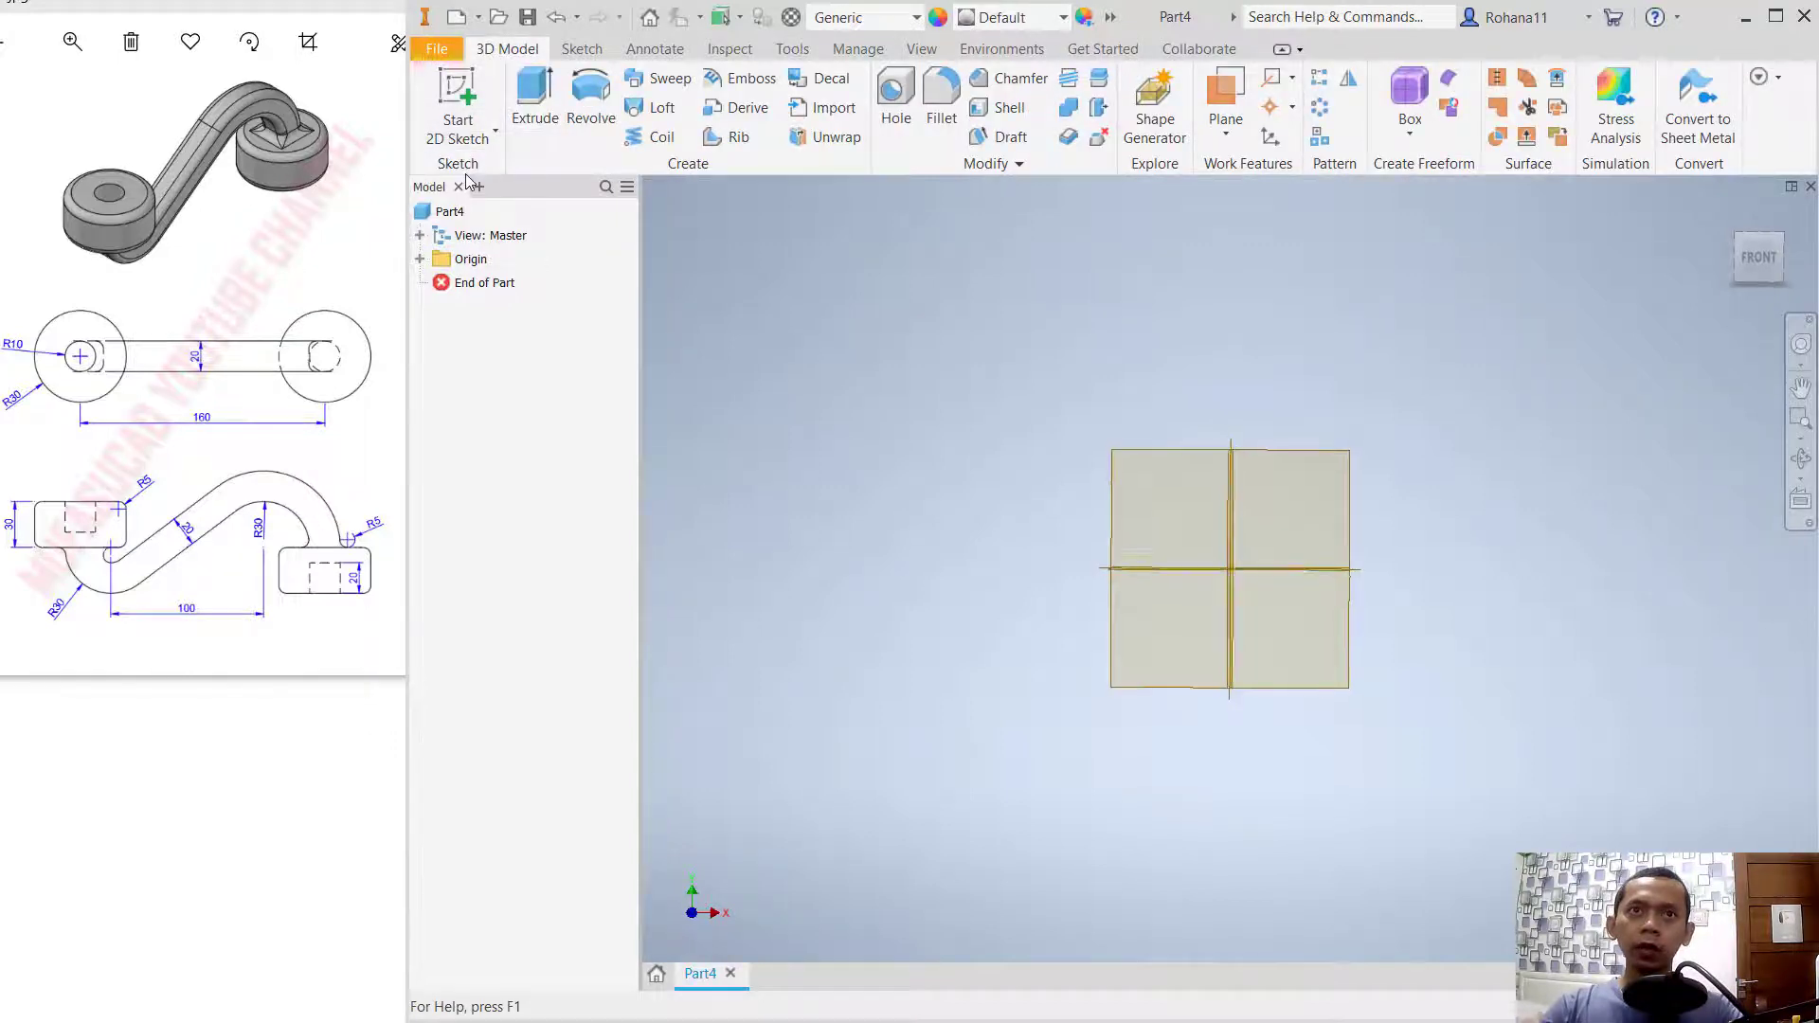
{"action": "left_click", "coordinate": [1071, 439]}
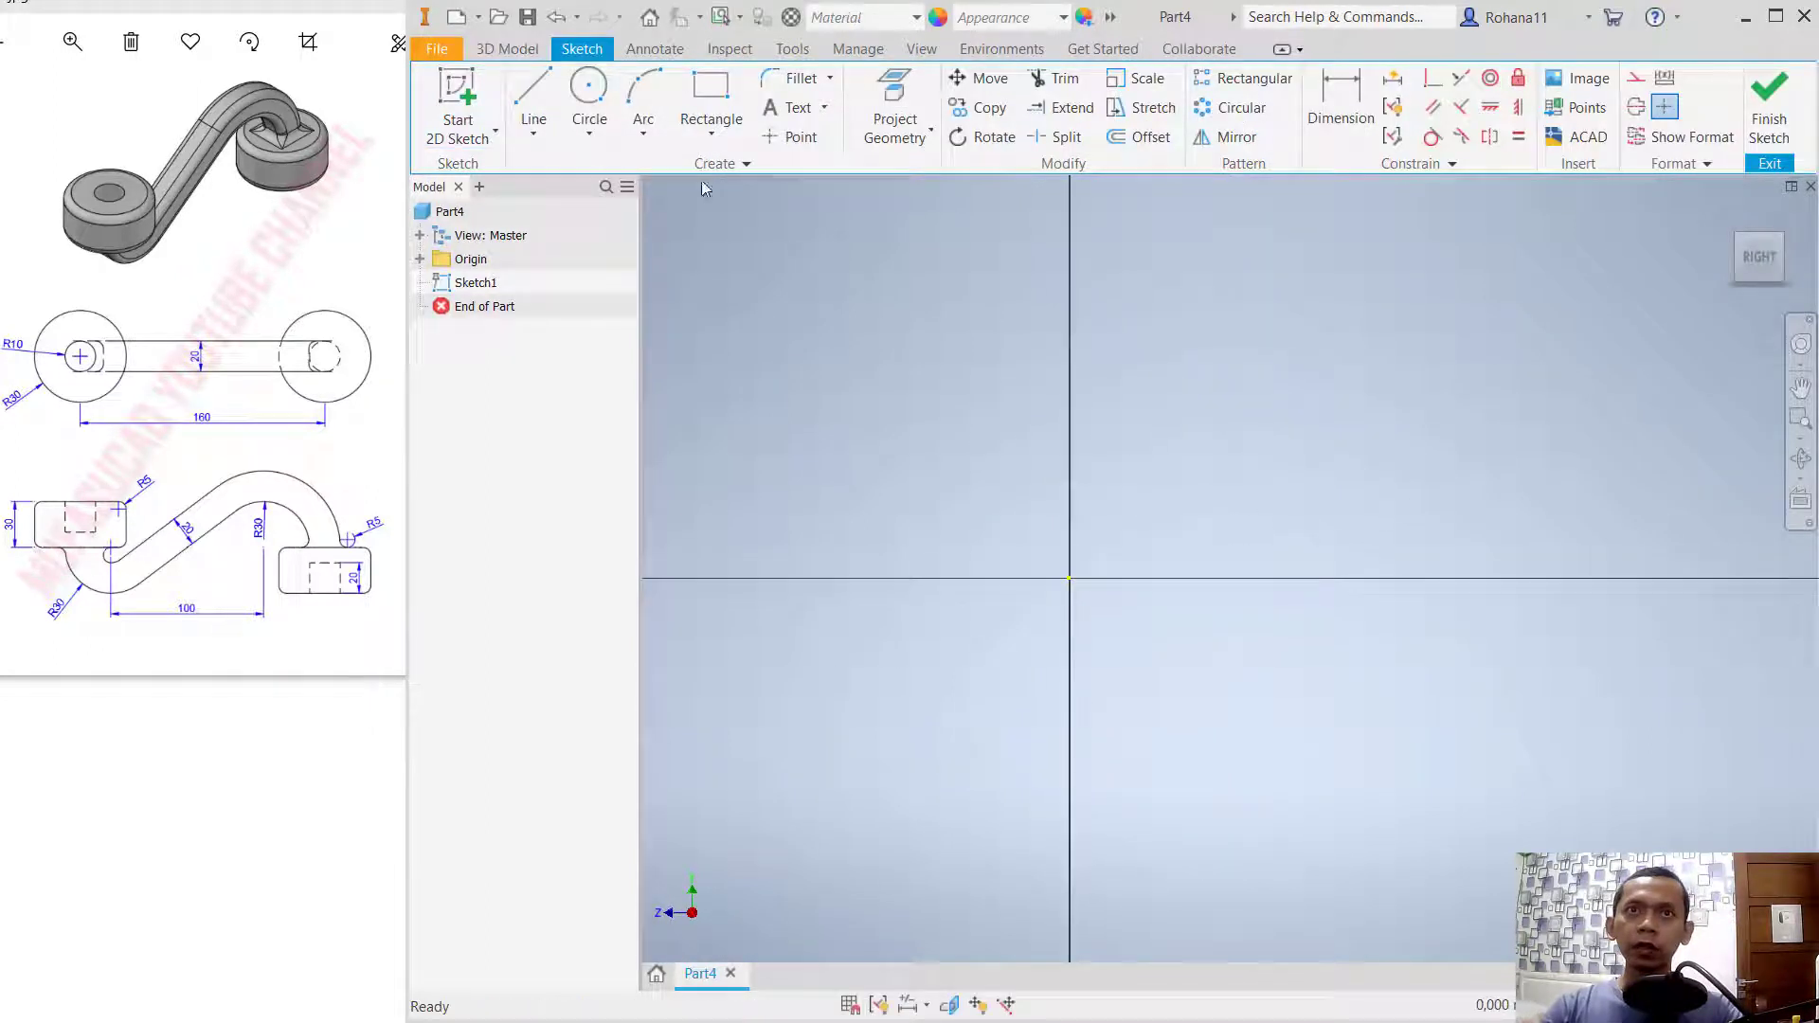
Step: Draw two 60 mm circles, one at the sketch origin and one on the horizontal axis
{"action": "left_click", "coordinate": [589, 92]}
{"action": "left_click", "coordinate": [1068, 579]}
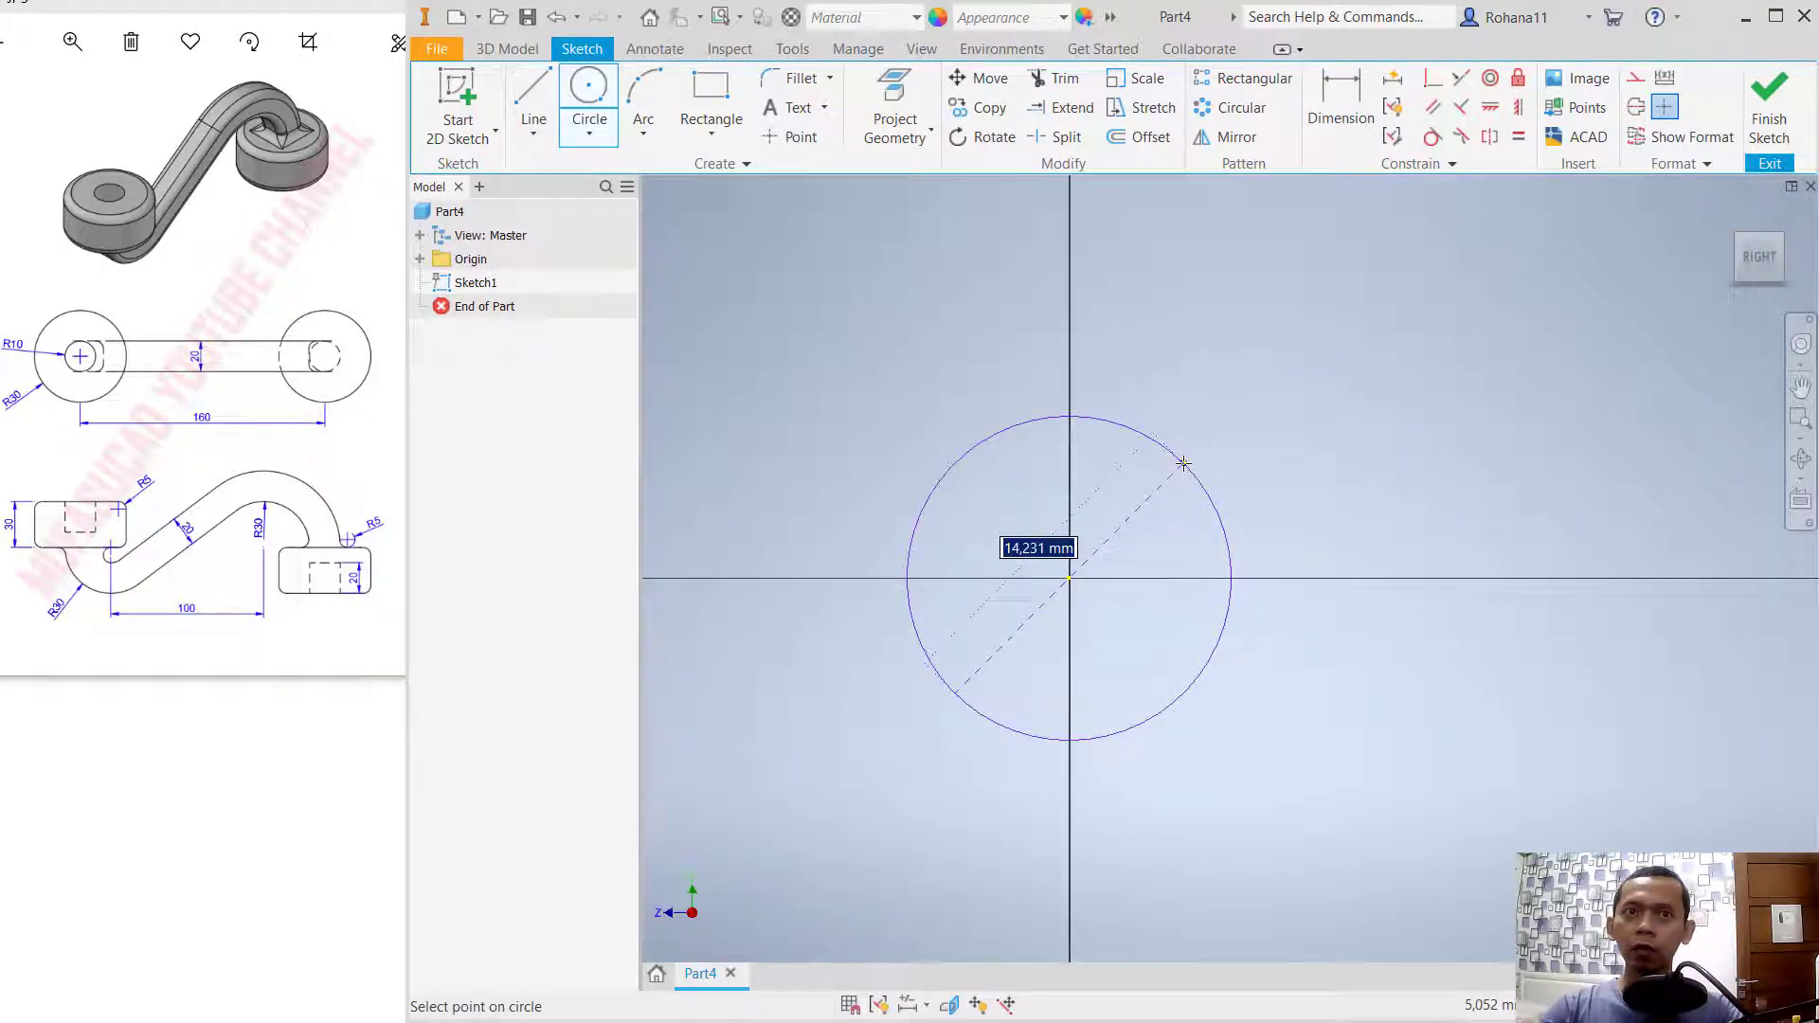
{"action": "type", "text": "60"}
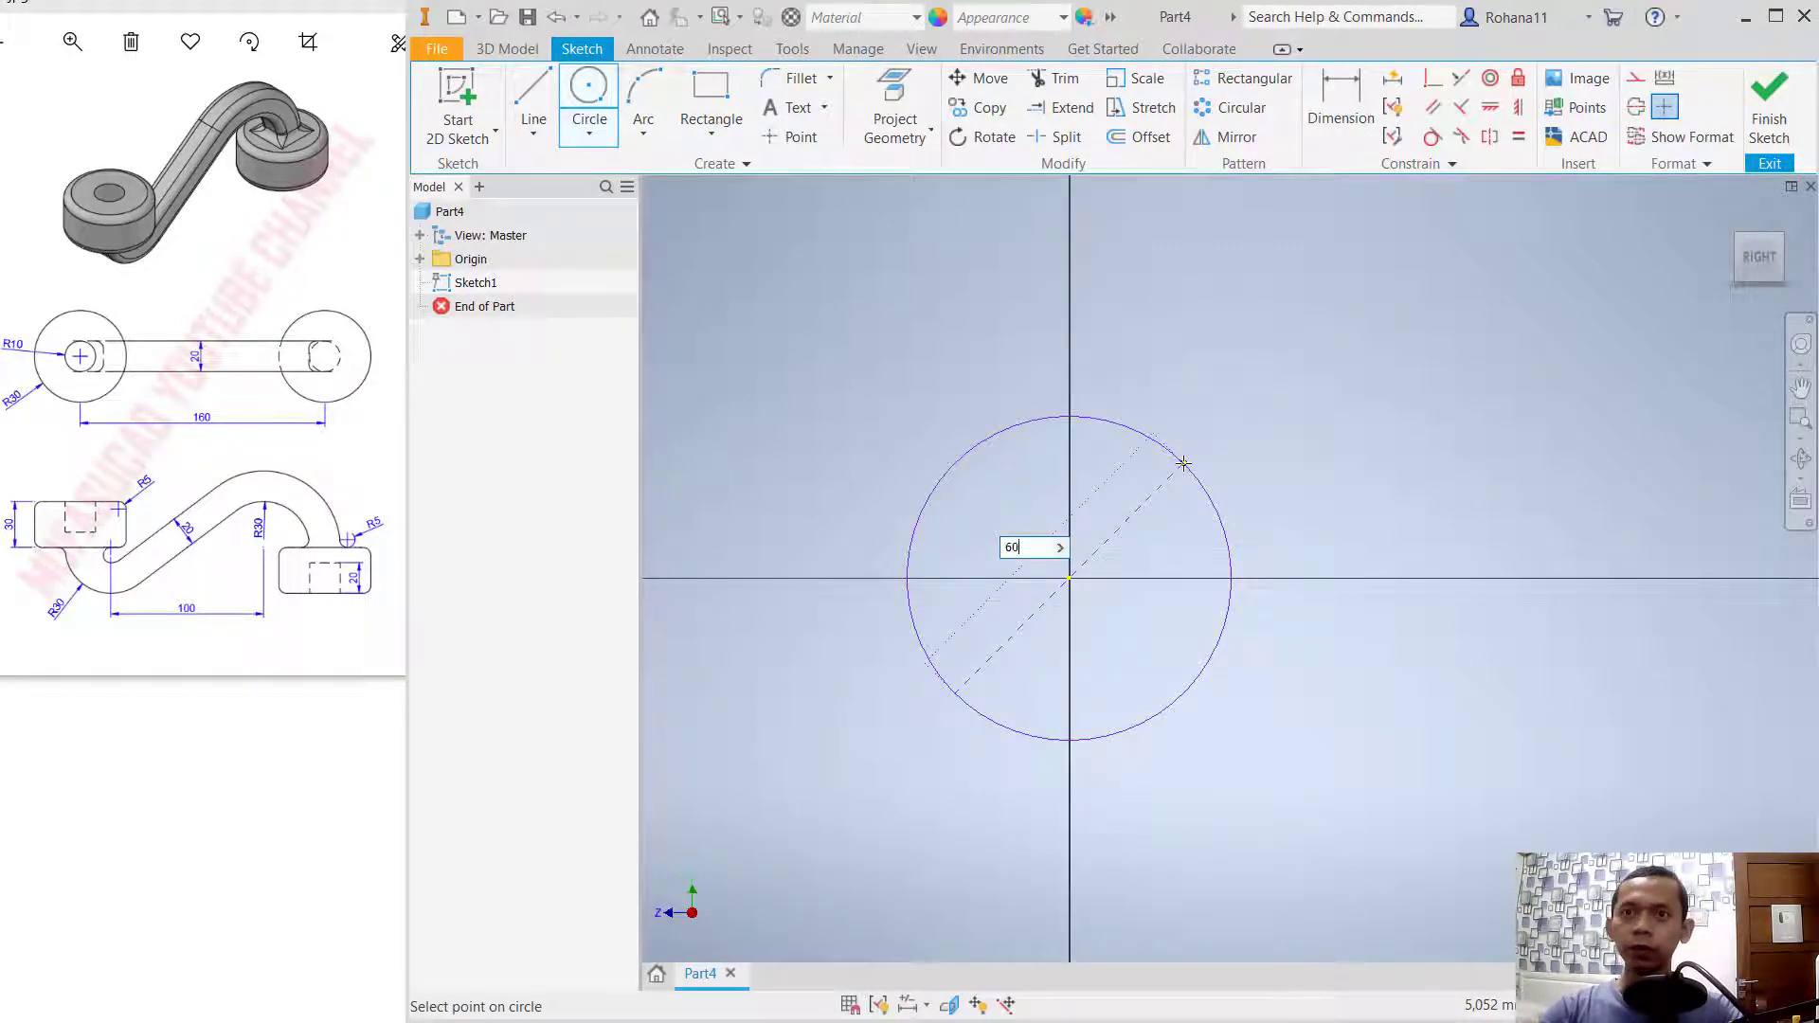
{"action": "key", "text": "Return"}
{"action": "key", "text": "Home"}
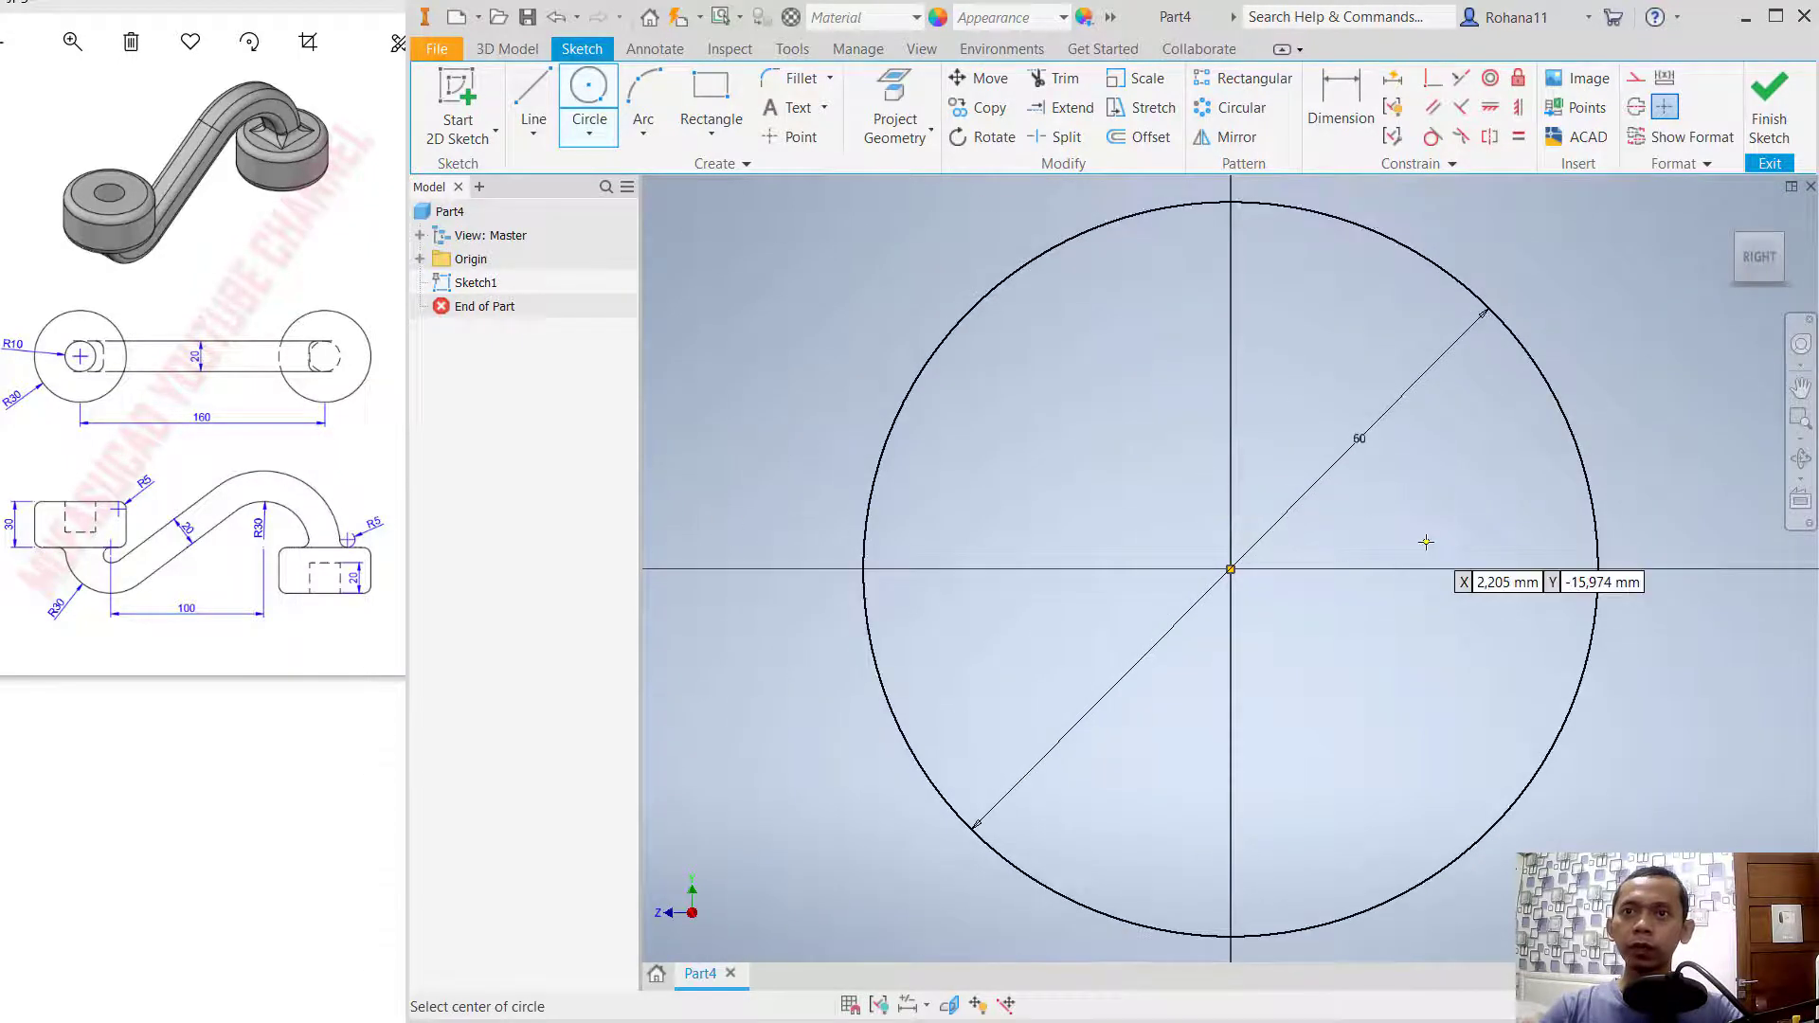
{"action": "scroll", "coordinate": [1421, 532], "scroll_direction": "up", "scroll_amount": 1}
{"action": "scroll", "coordinate": [1426, 535], "scroll_direction": "down", "scroll_amount": 3}
{"action": "middle_click_drag", "start_coordinate": [1564, 532], "coordinate": [1234, 537]}
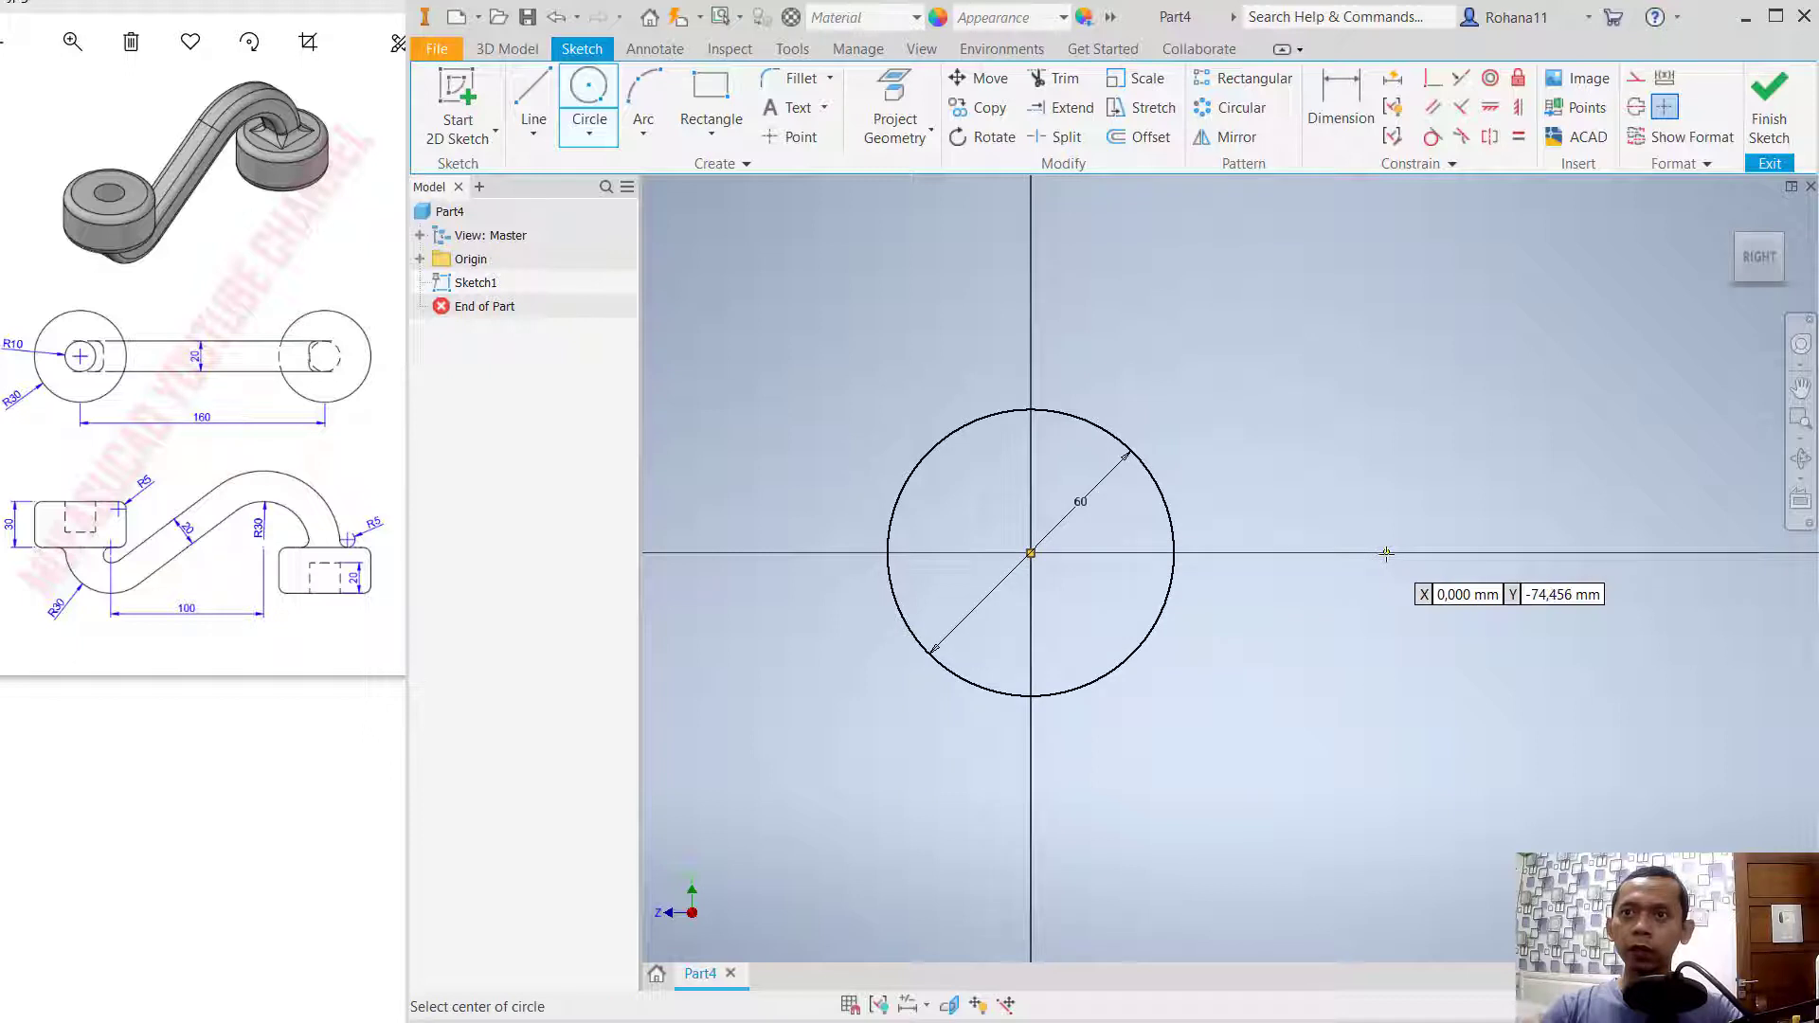
{"action": "left_click", "coordinate": [1386, 553]}
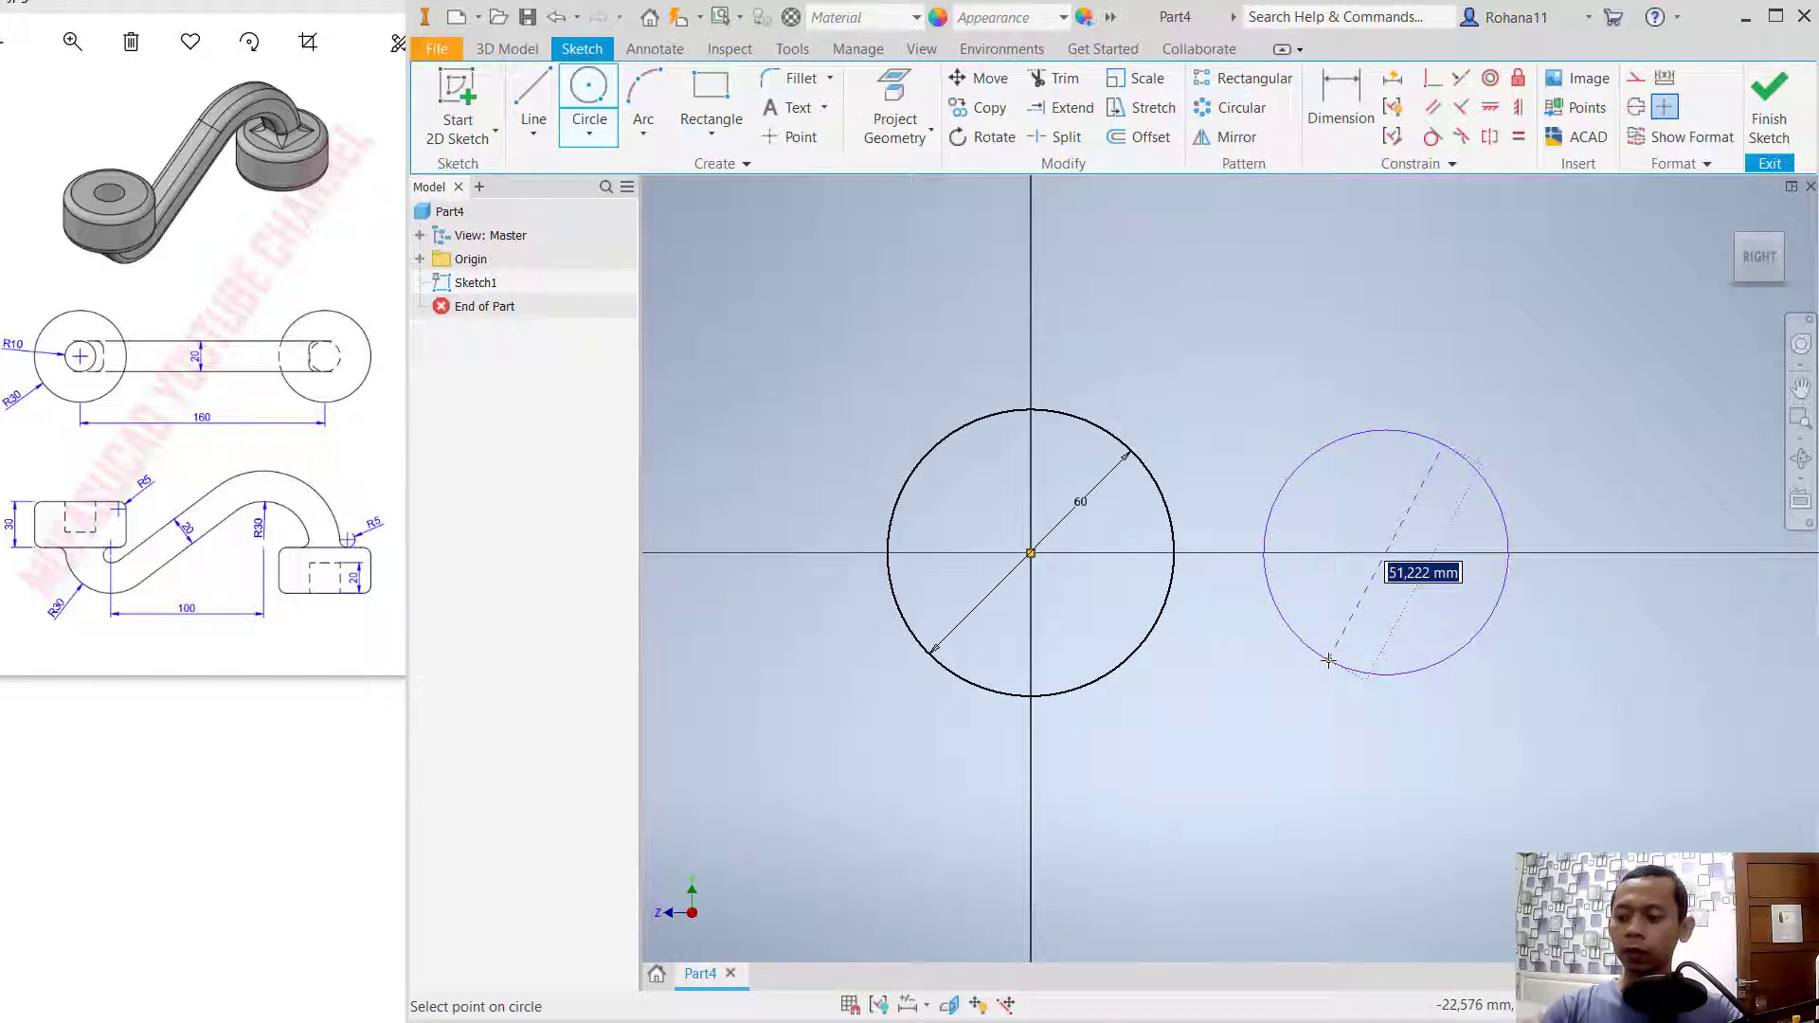
{"action": "type", "text": "60"}
{"action": "key", "text": "Return"}
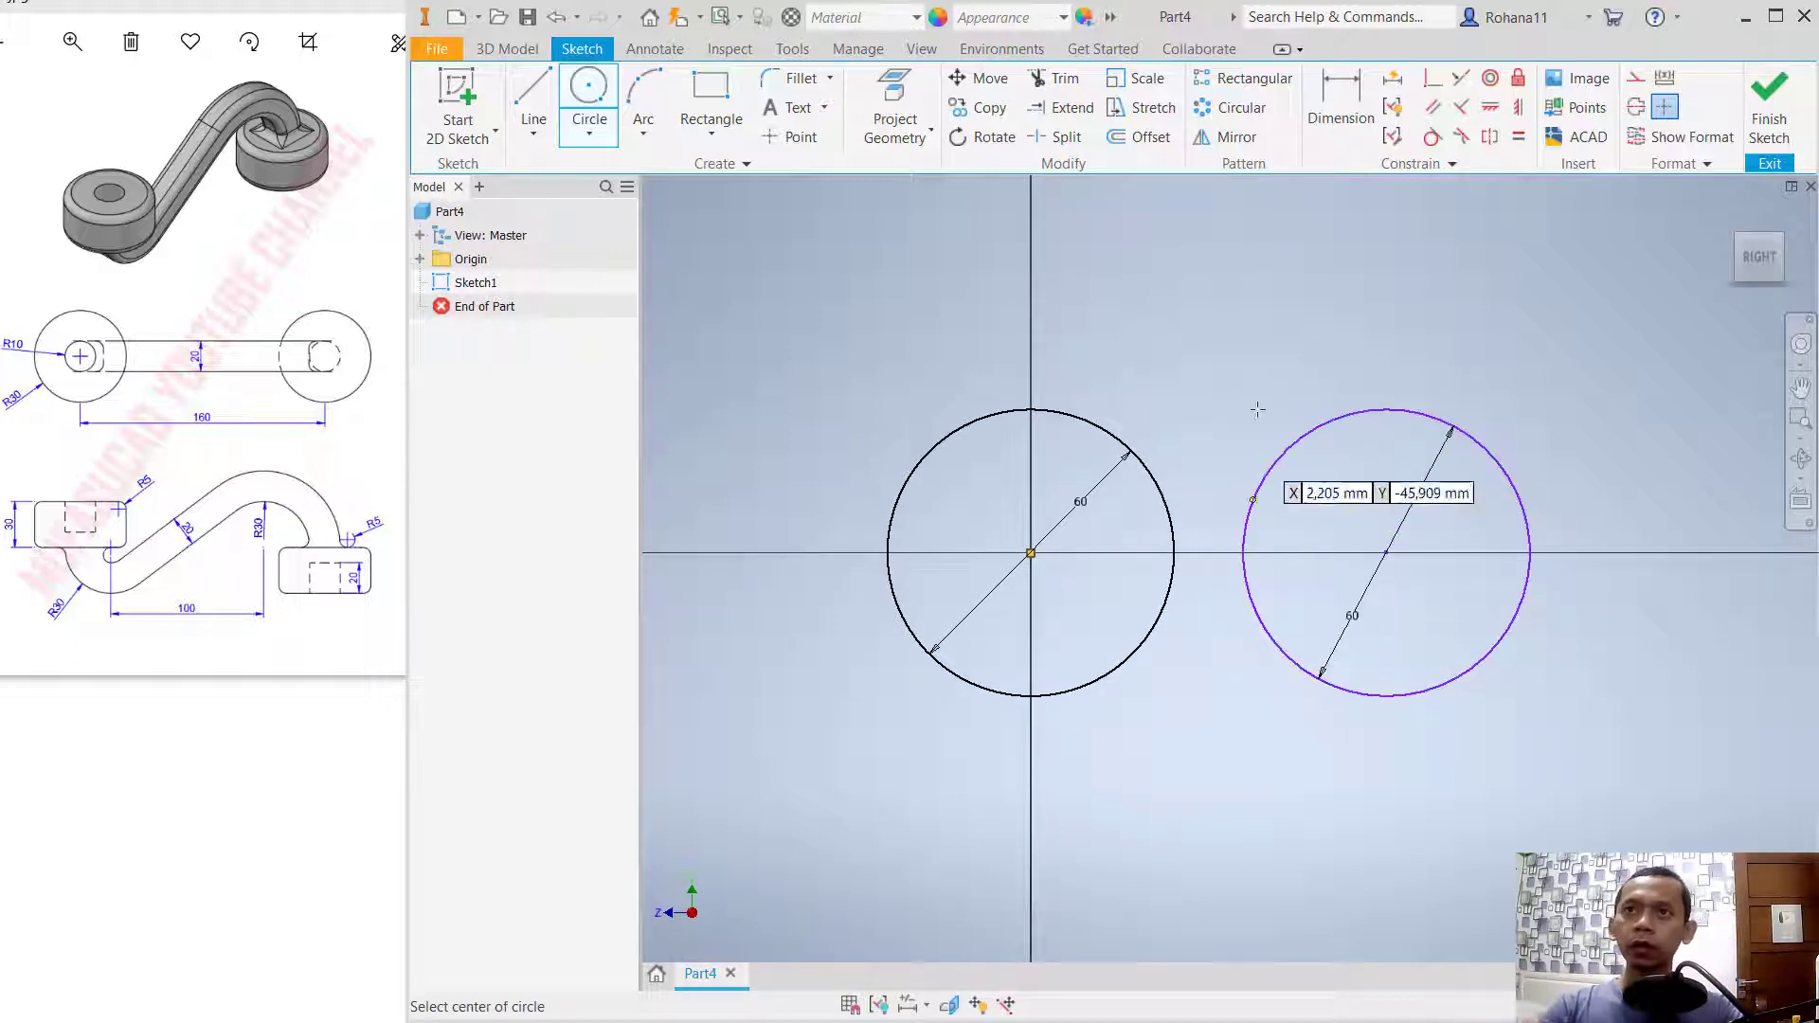
Step: Dimension the two circle centres 100 mm apart
{"action": "left_click", "coordinate": [1327, 96]}
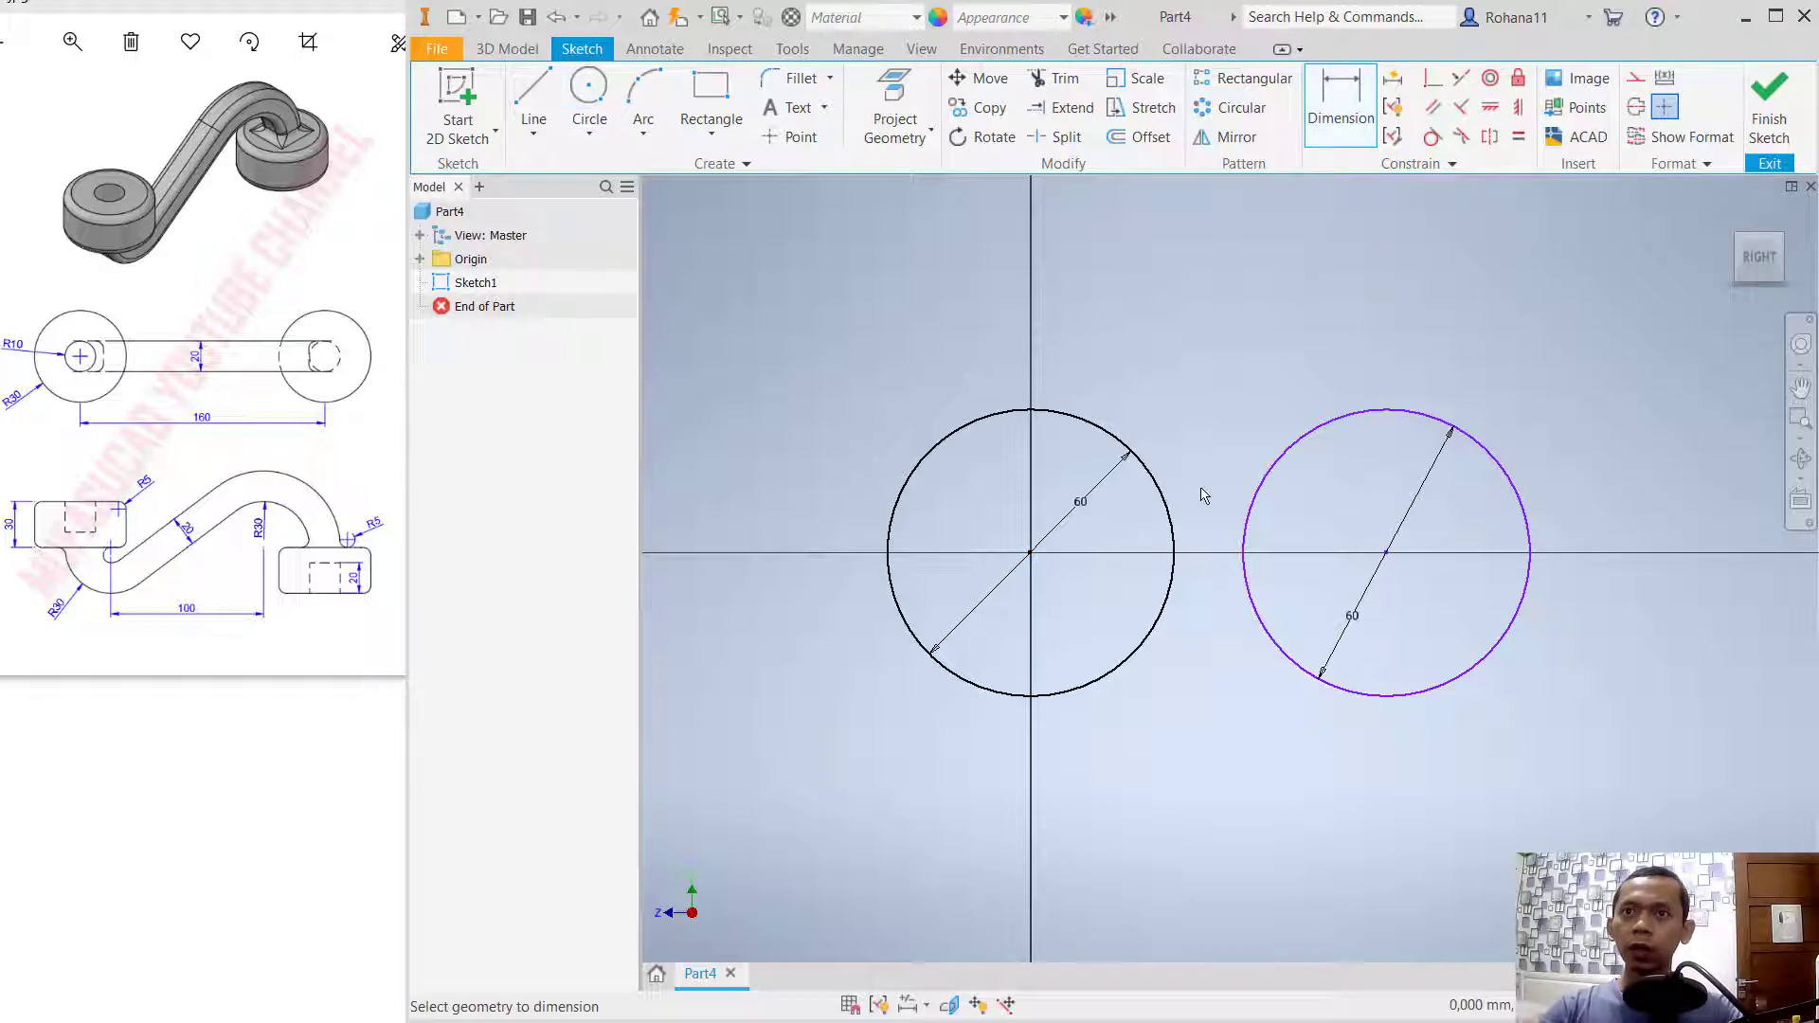
{"action": "left_click", "coordinate": [1132, 663]}
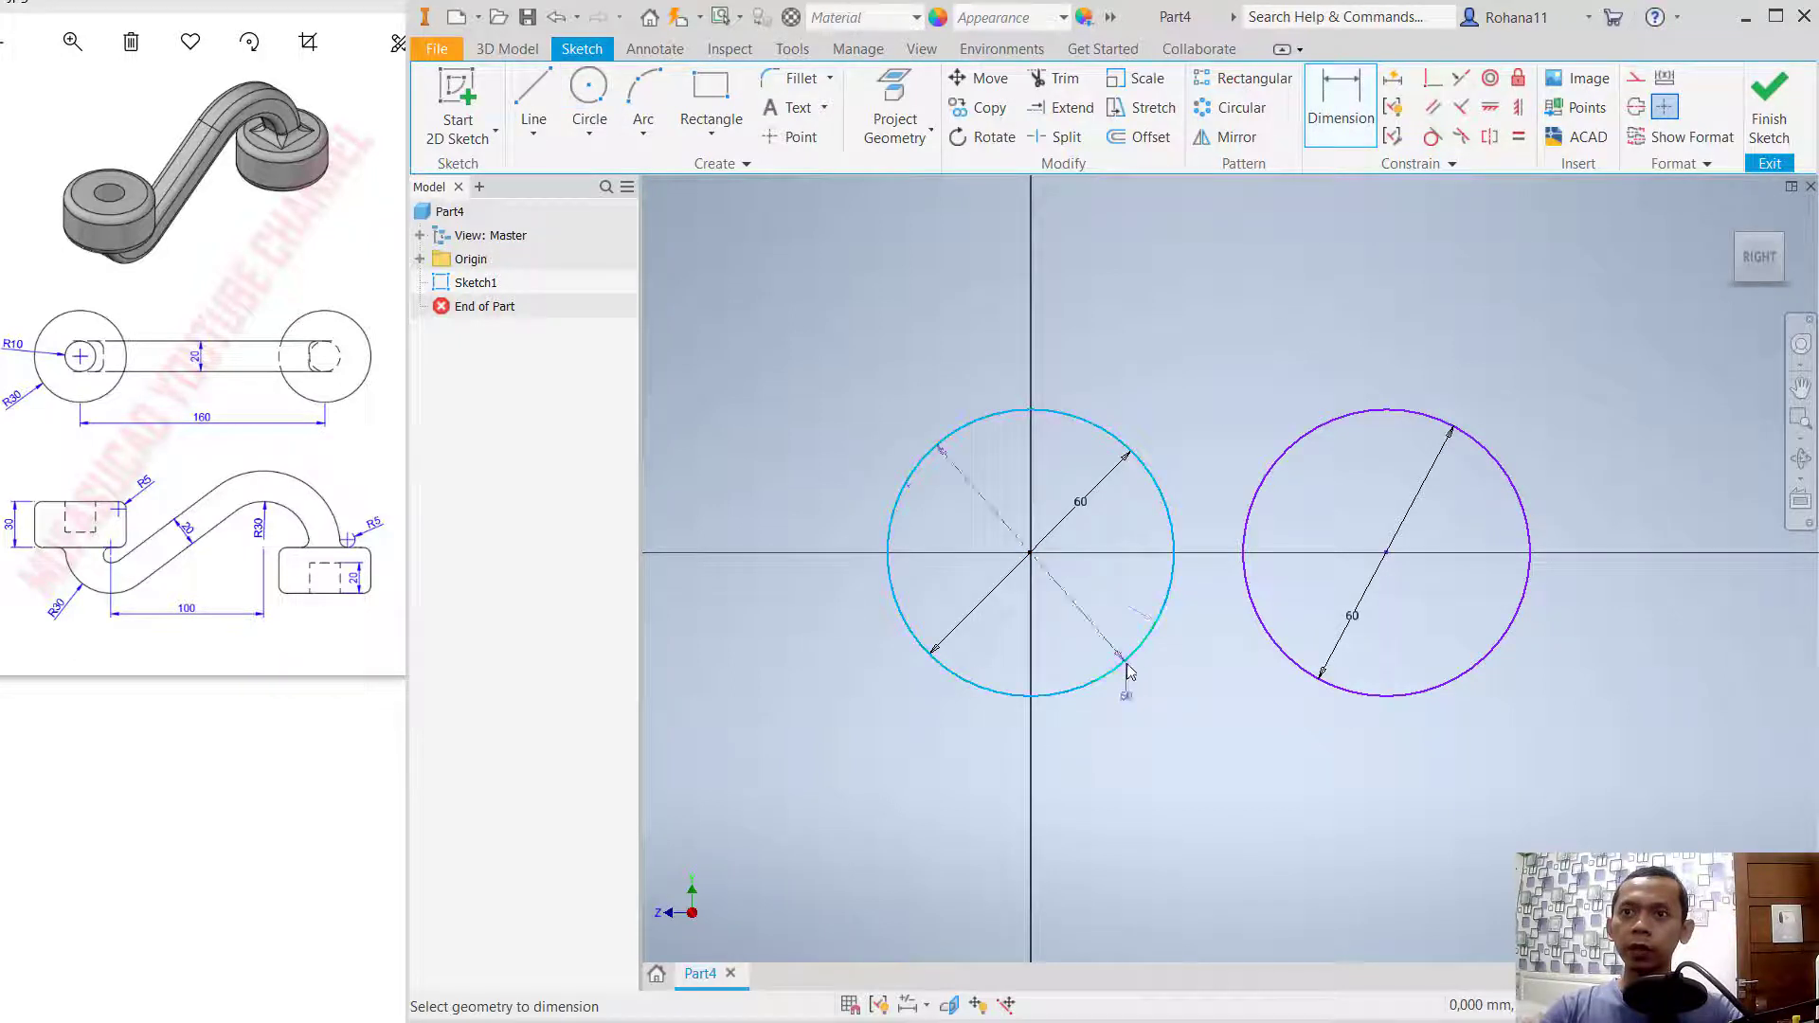
{"action": "left_click", "coordinate": [1308, 683]}
{"action": "left_click", "coordinate": [1161, 777]}
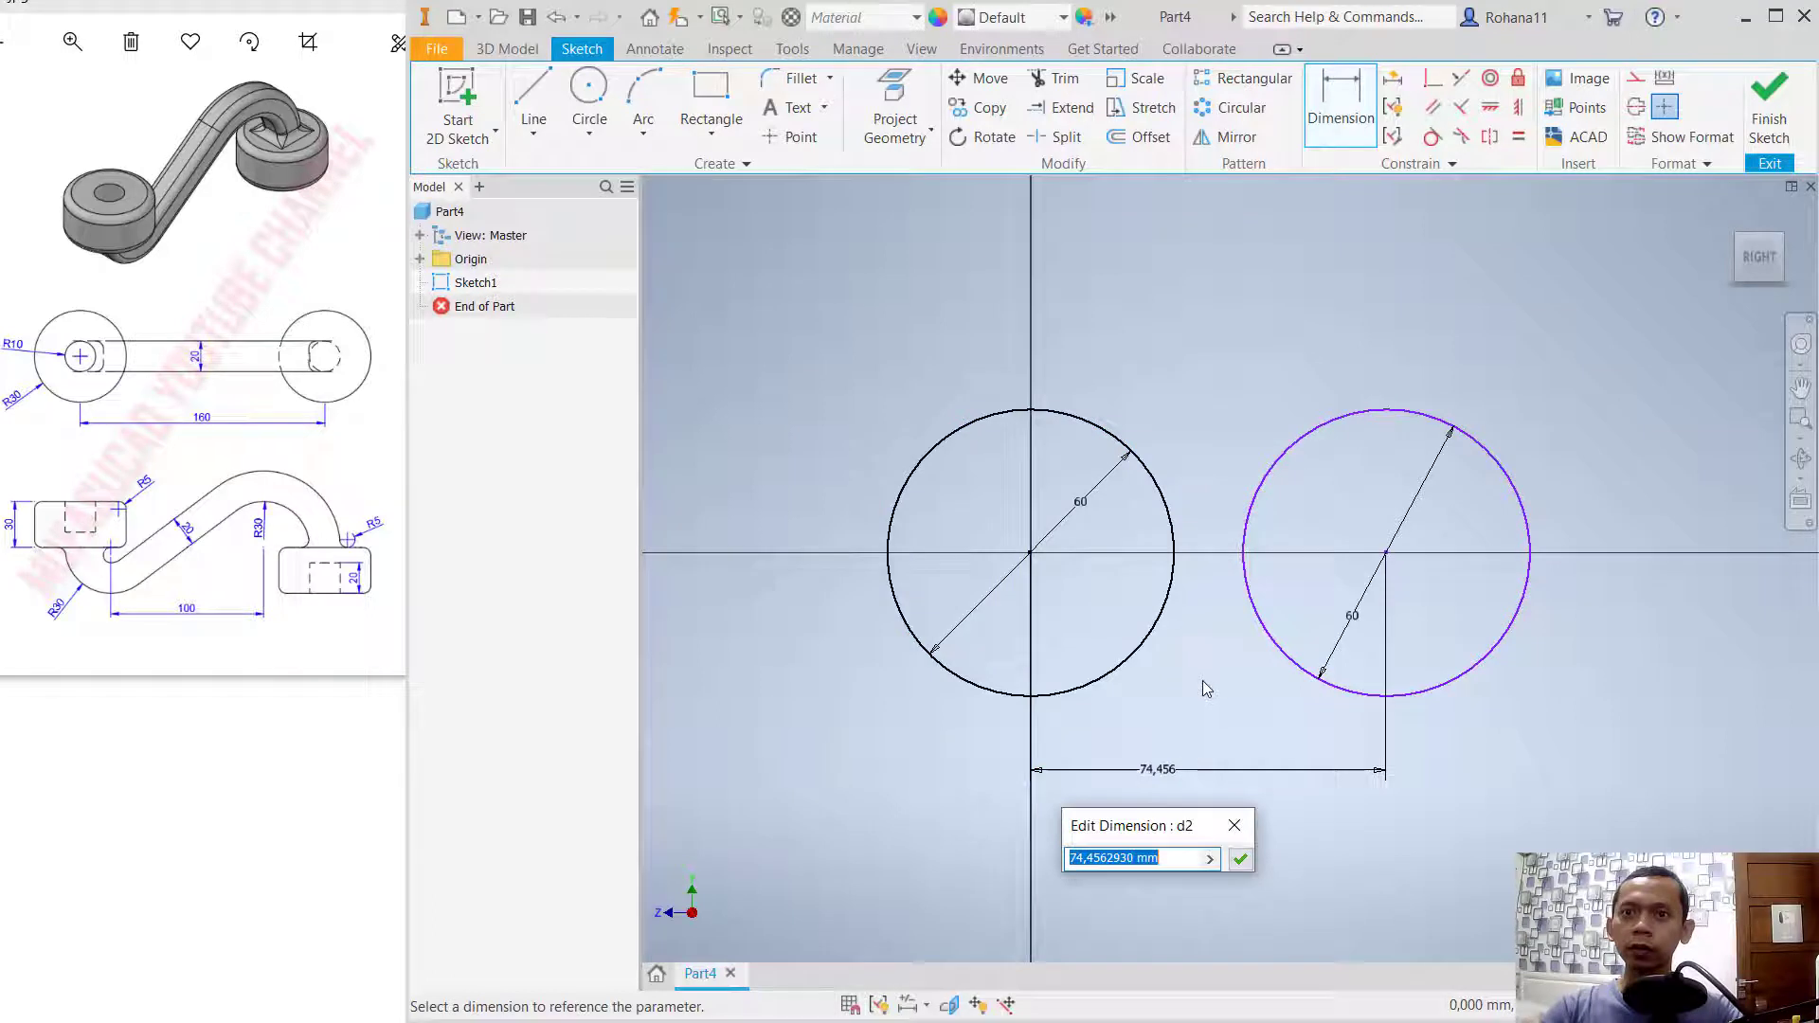
{"action": "type", "text": "100"}
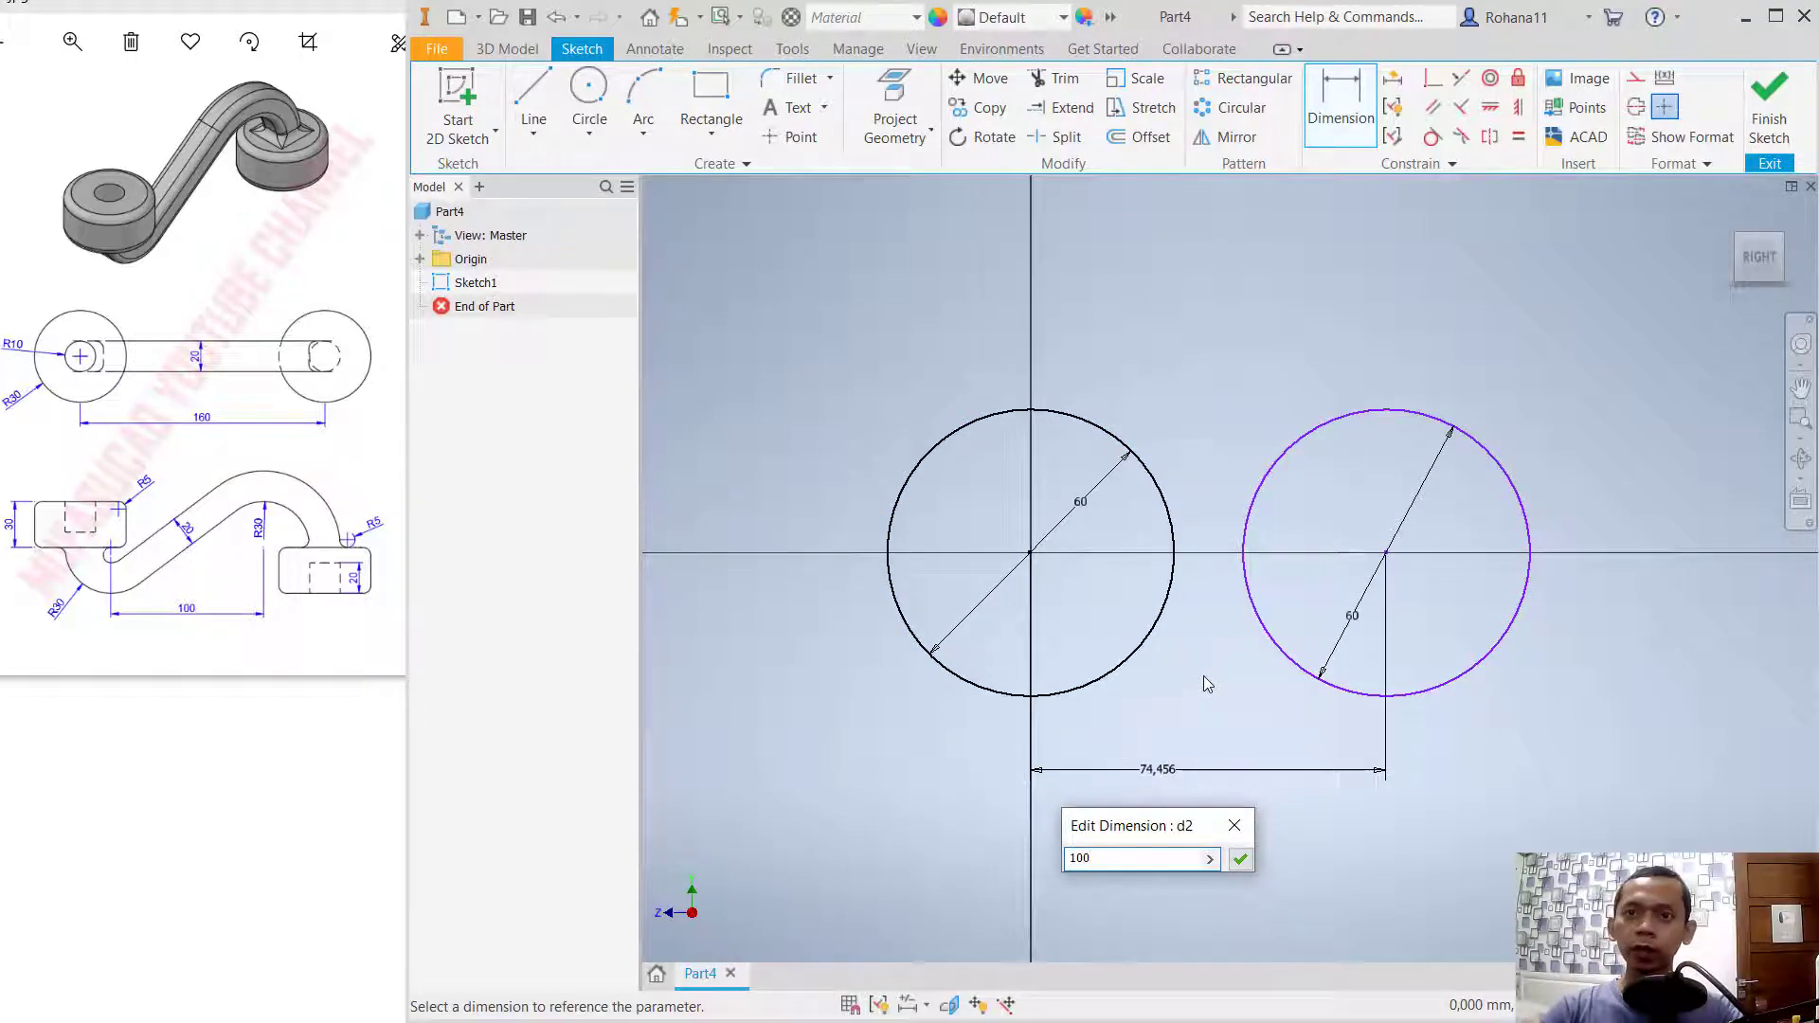
{"action": "key", "text": "Return"}
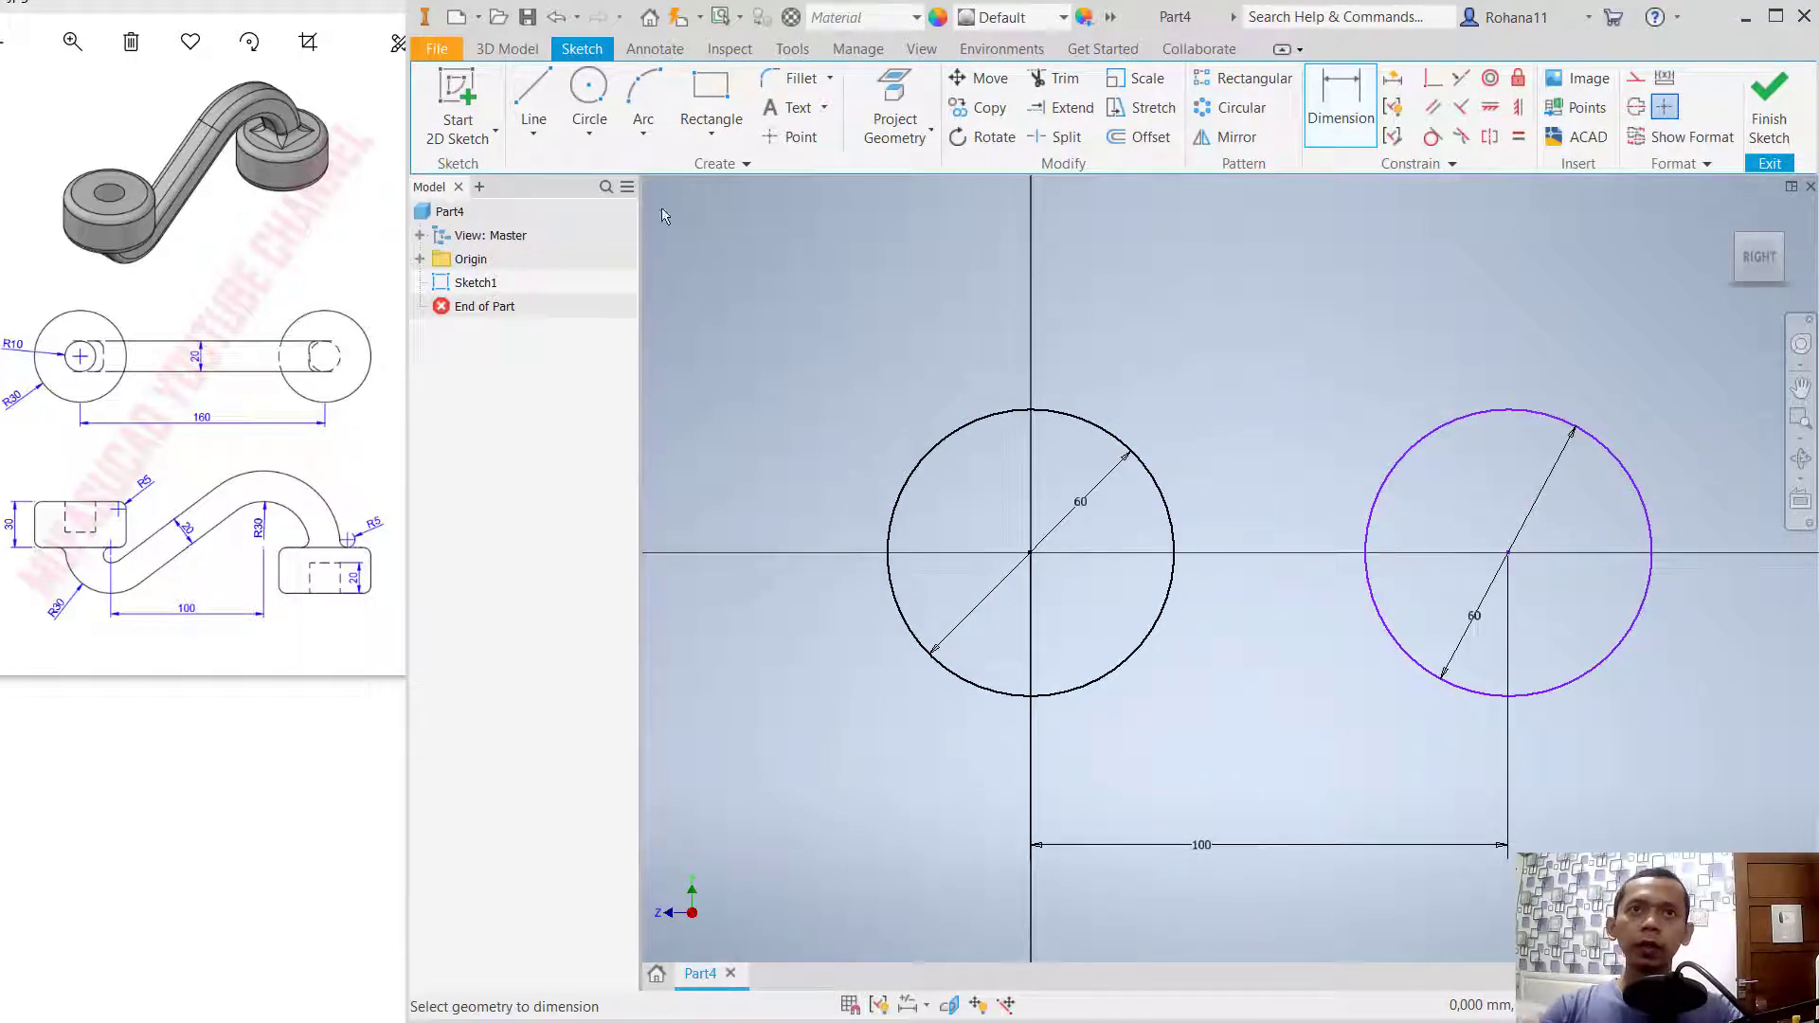
Step: Draw a slanted line tangent to both the left and right circles
{"action": "left_click", "coordinate": [527, 89]}
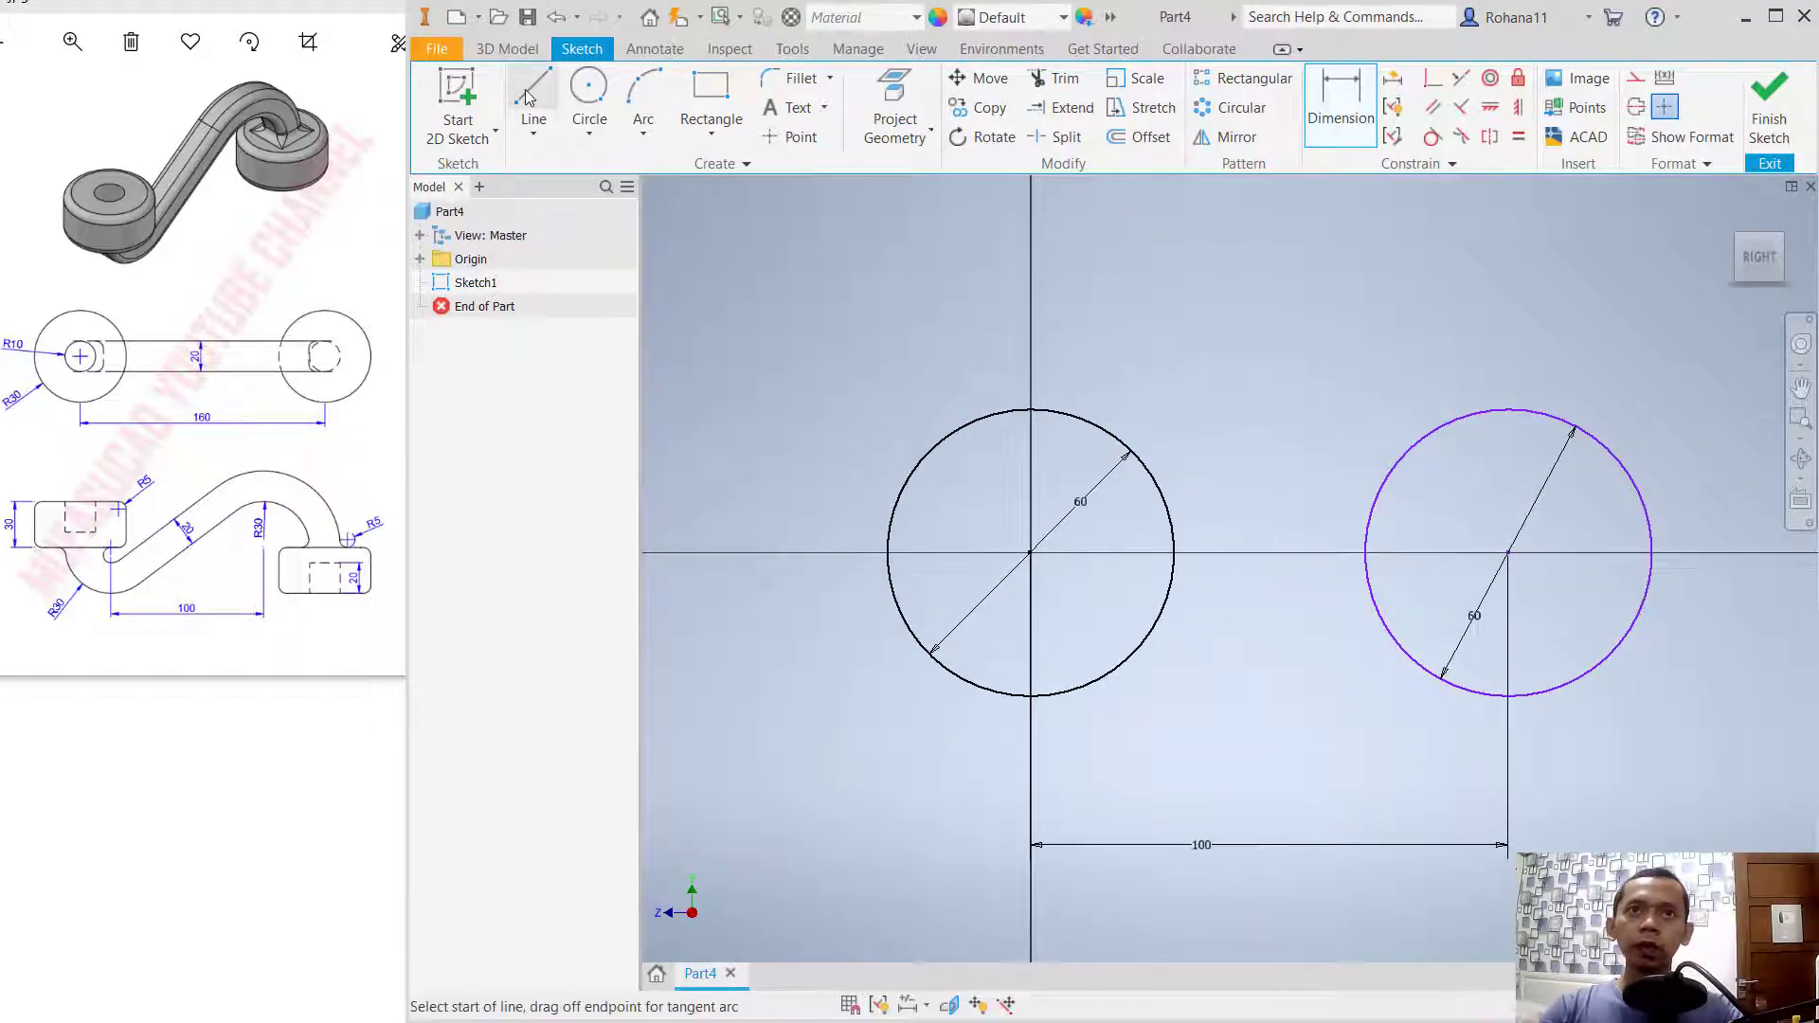
{"action": "right_click", "coordinate": [1206, 444]}
{"action": "mouse_move", "coordinate": [1223, 542]}
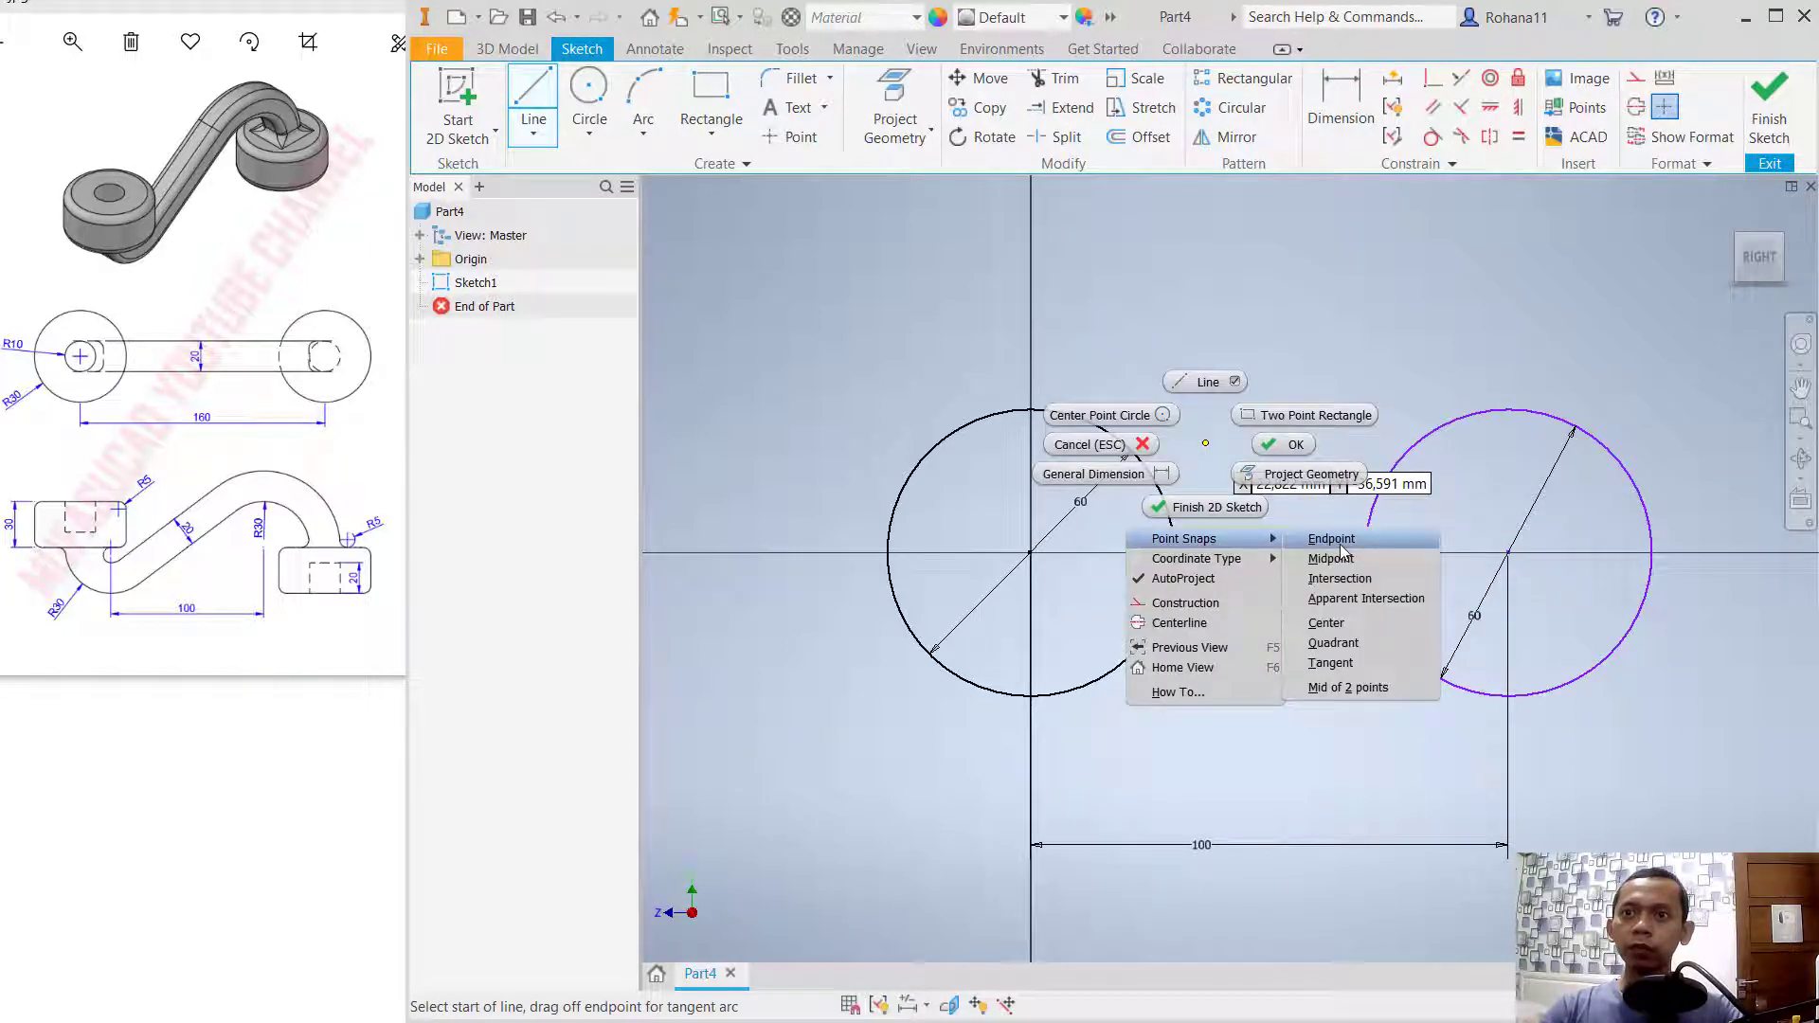
{"action": "left_click", "coordinate": [1324, 663]}
{"action": "left_click", "coordinate": [1106, 675]}
{"action": "right_click", "coordinate": [1322, 399]}
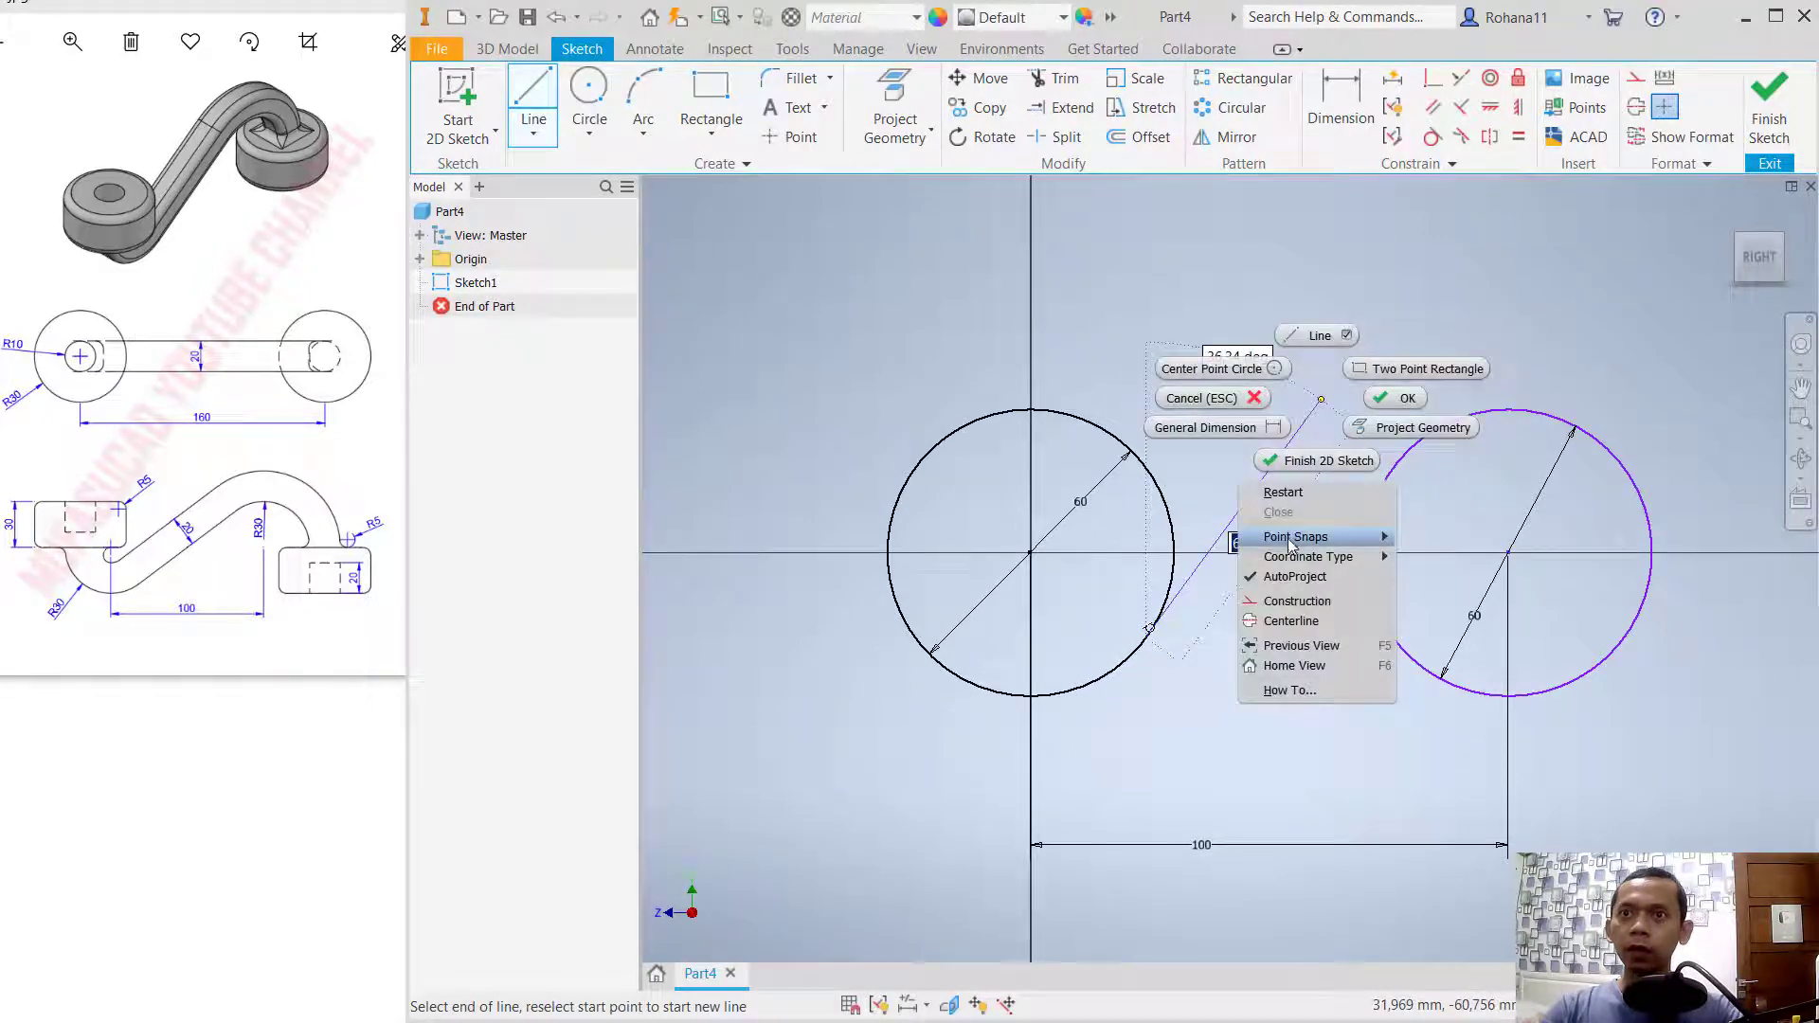
{"action": "mouse_move", "coordinate": [1305, 541]}
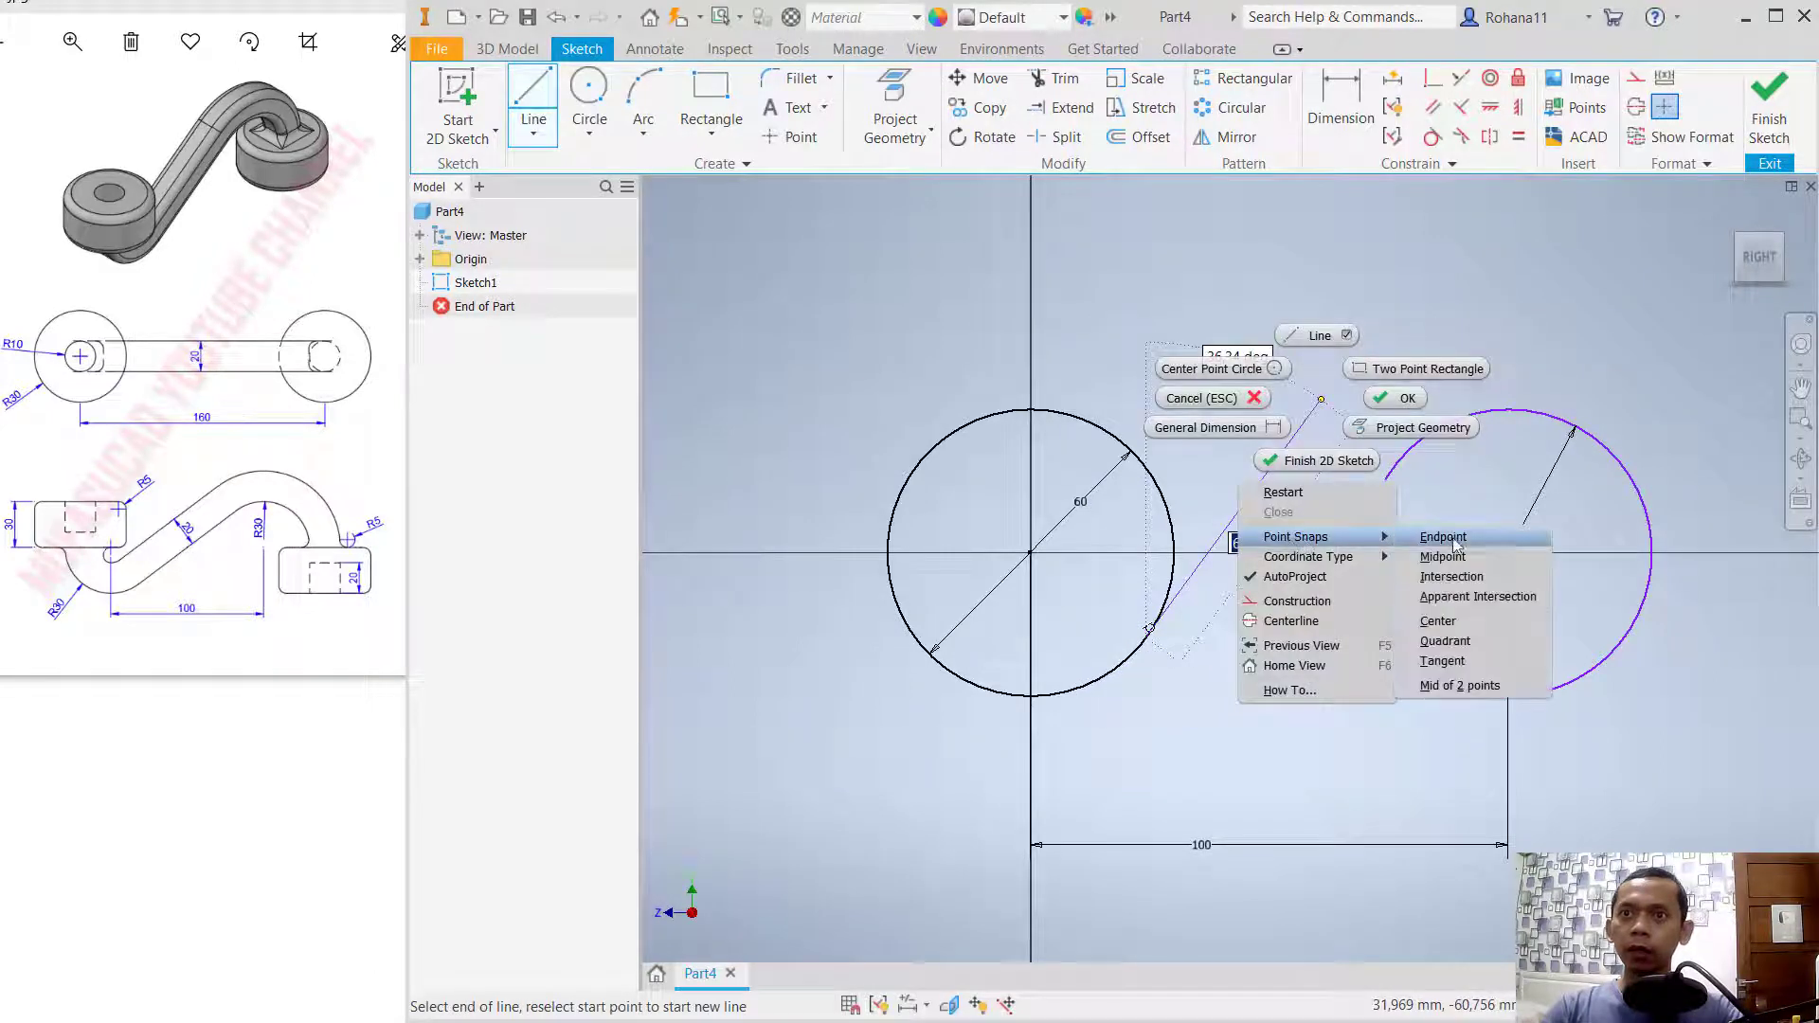
{"action": "left_click", "coordinate": [1444, 663]}
{"action": "left_click", "coordinate": [1412, 440]}
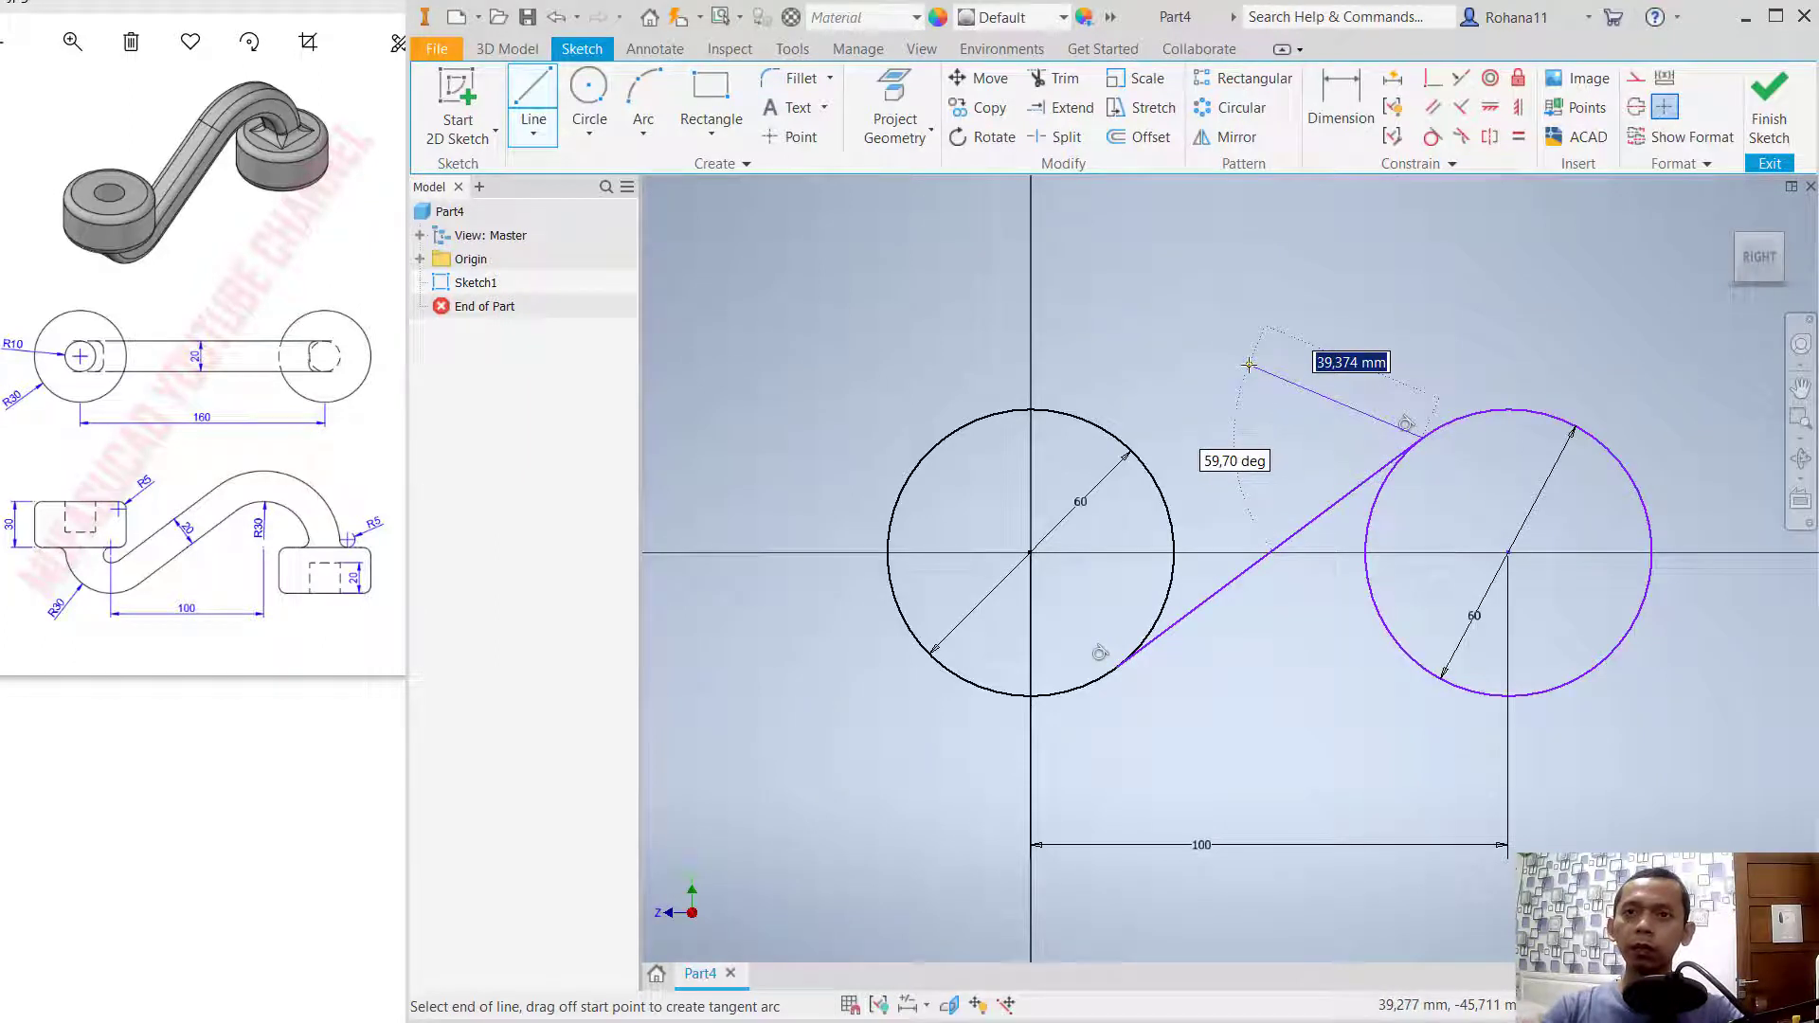
{"action": "key", "text": "Escape"}
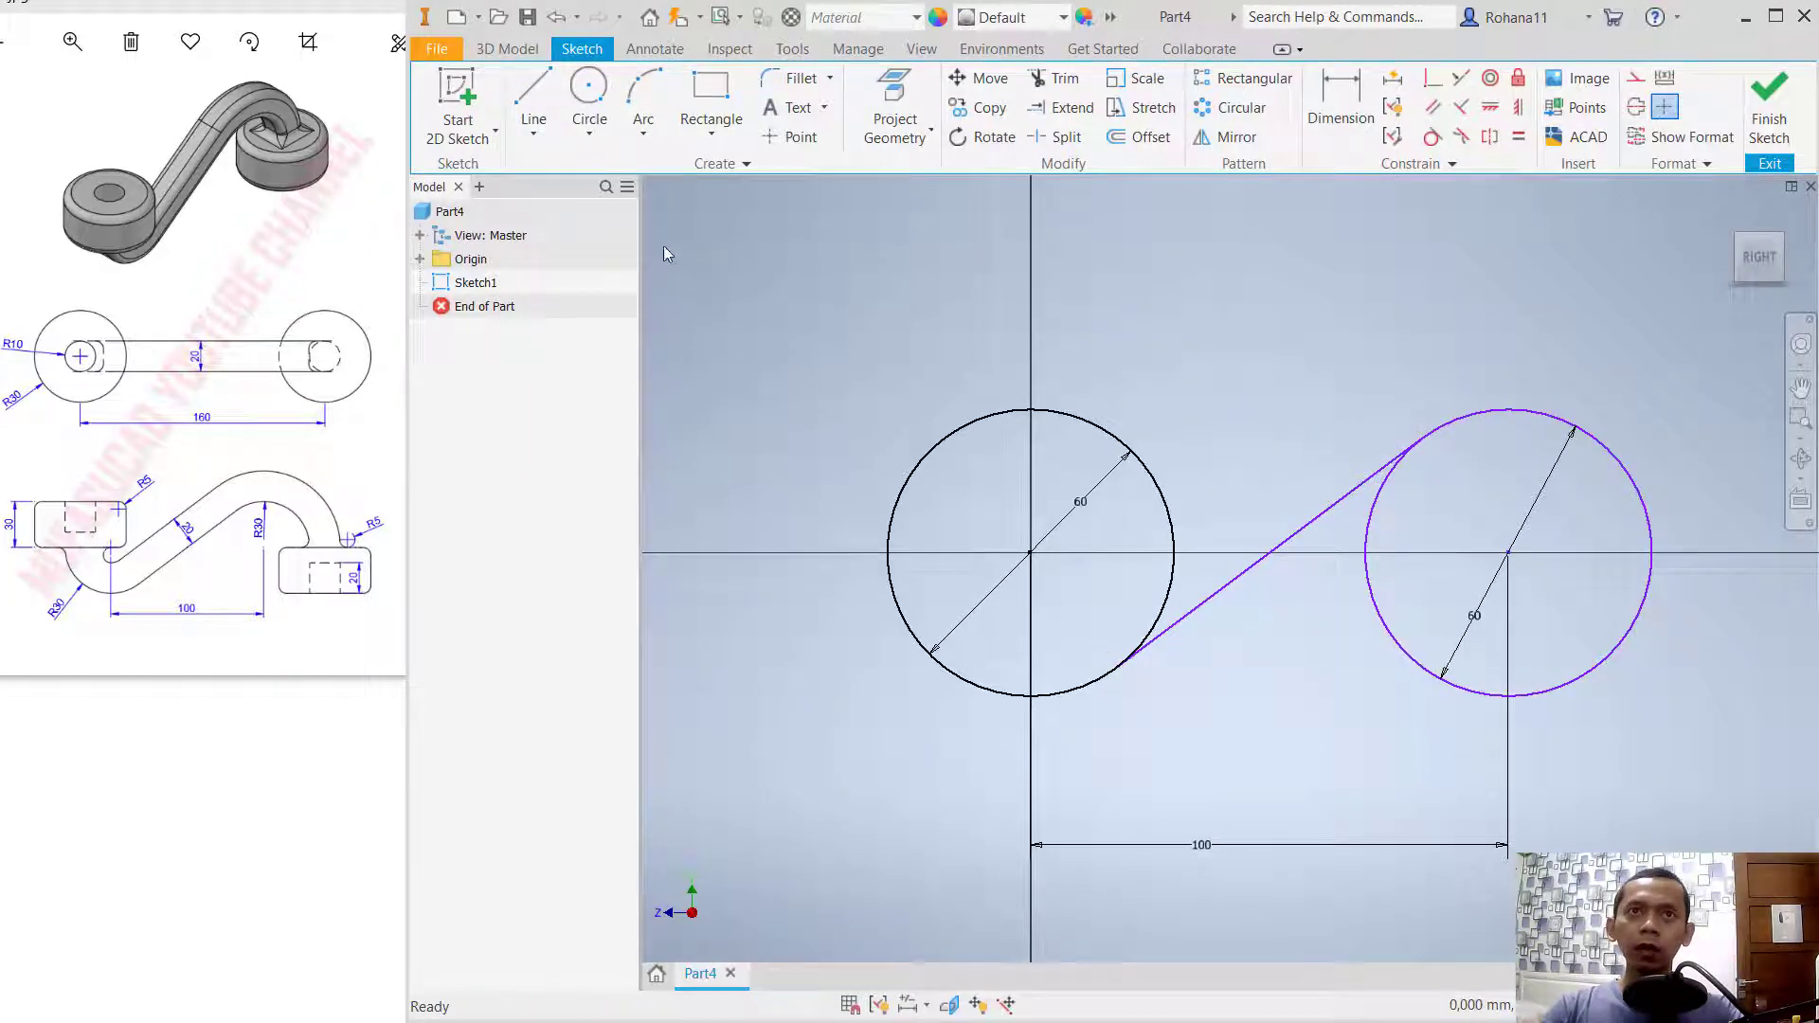
Step: Draw a horizontal line through both circle centres and make it construction geometry
{"action": "left_click", "coordinate": [543, 96]}
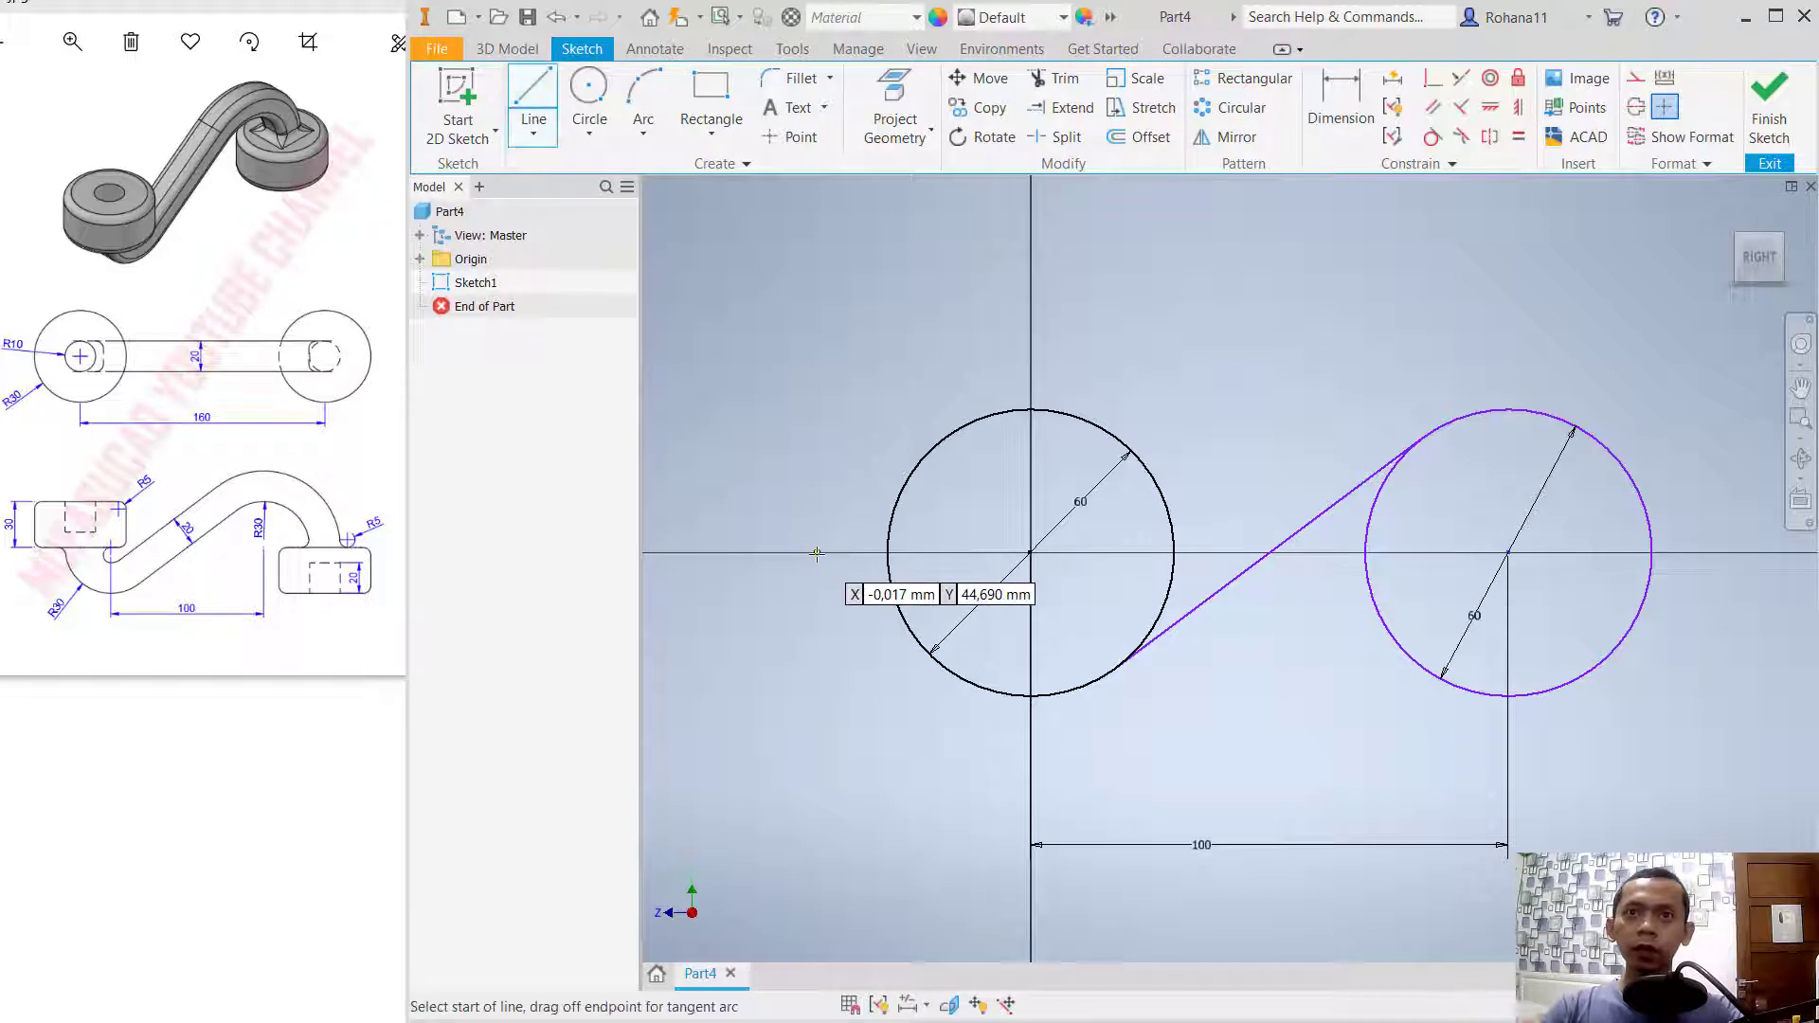
{"action": "left_click", "coordinate": [813, 558]}
{"action": "key", "text": "Escape"}
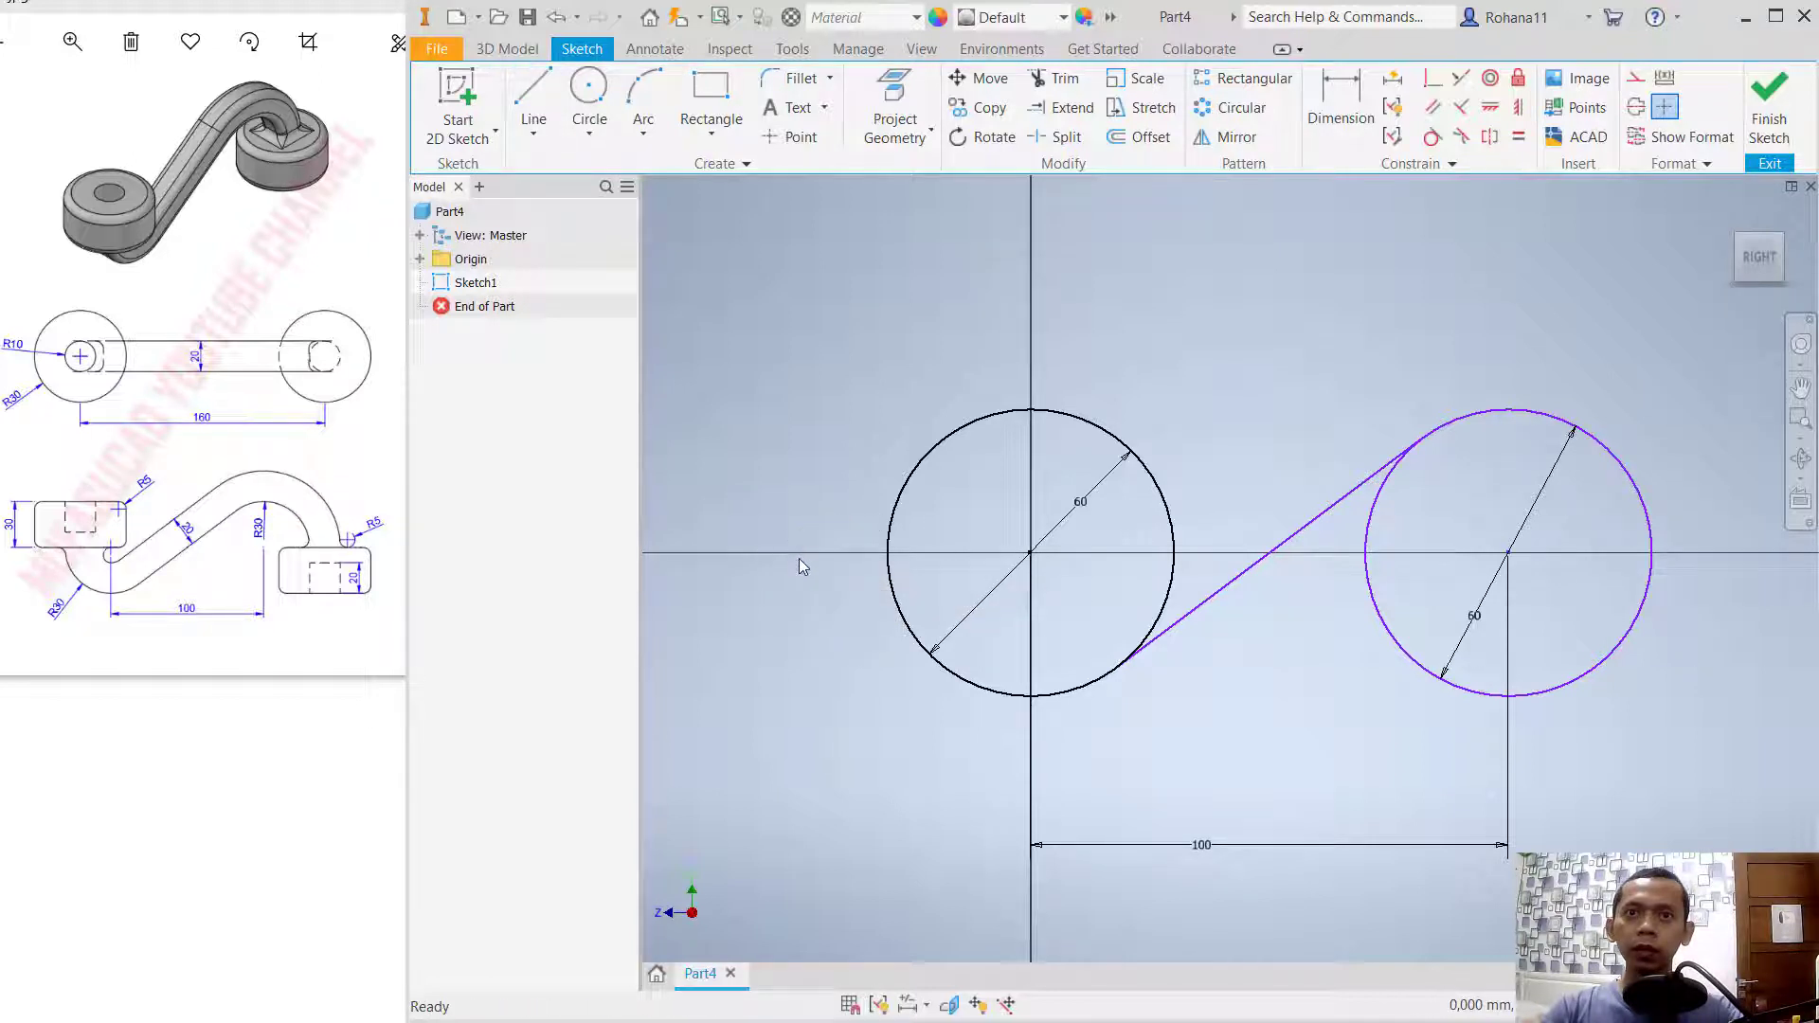
{"action": "left_click", "coordinate": [533, 105]}
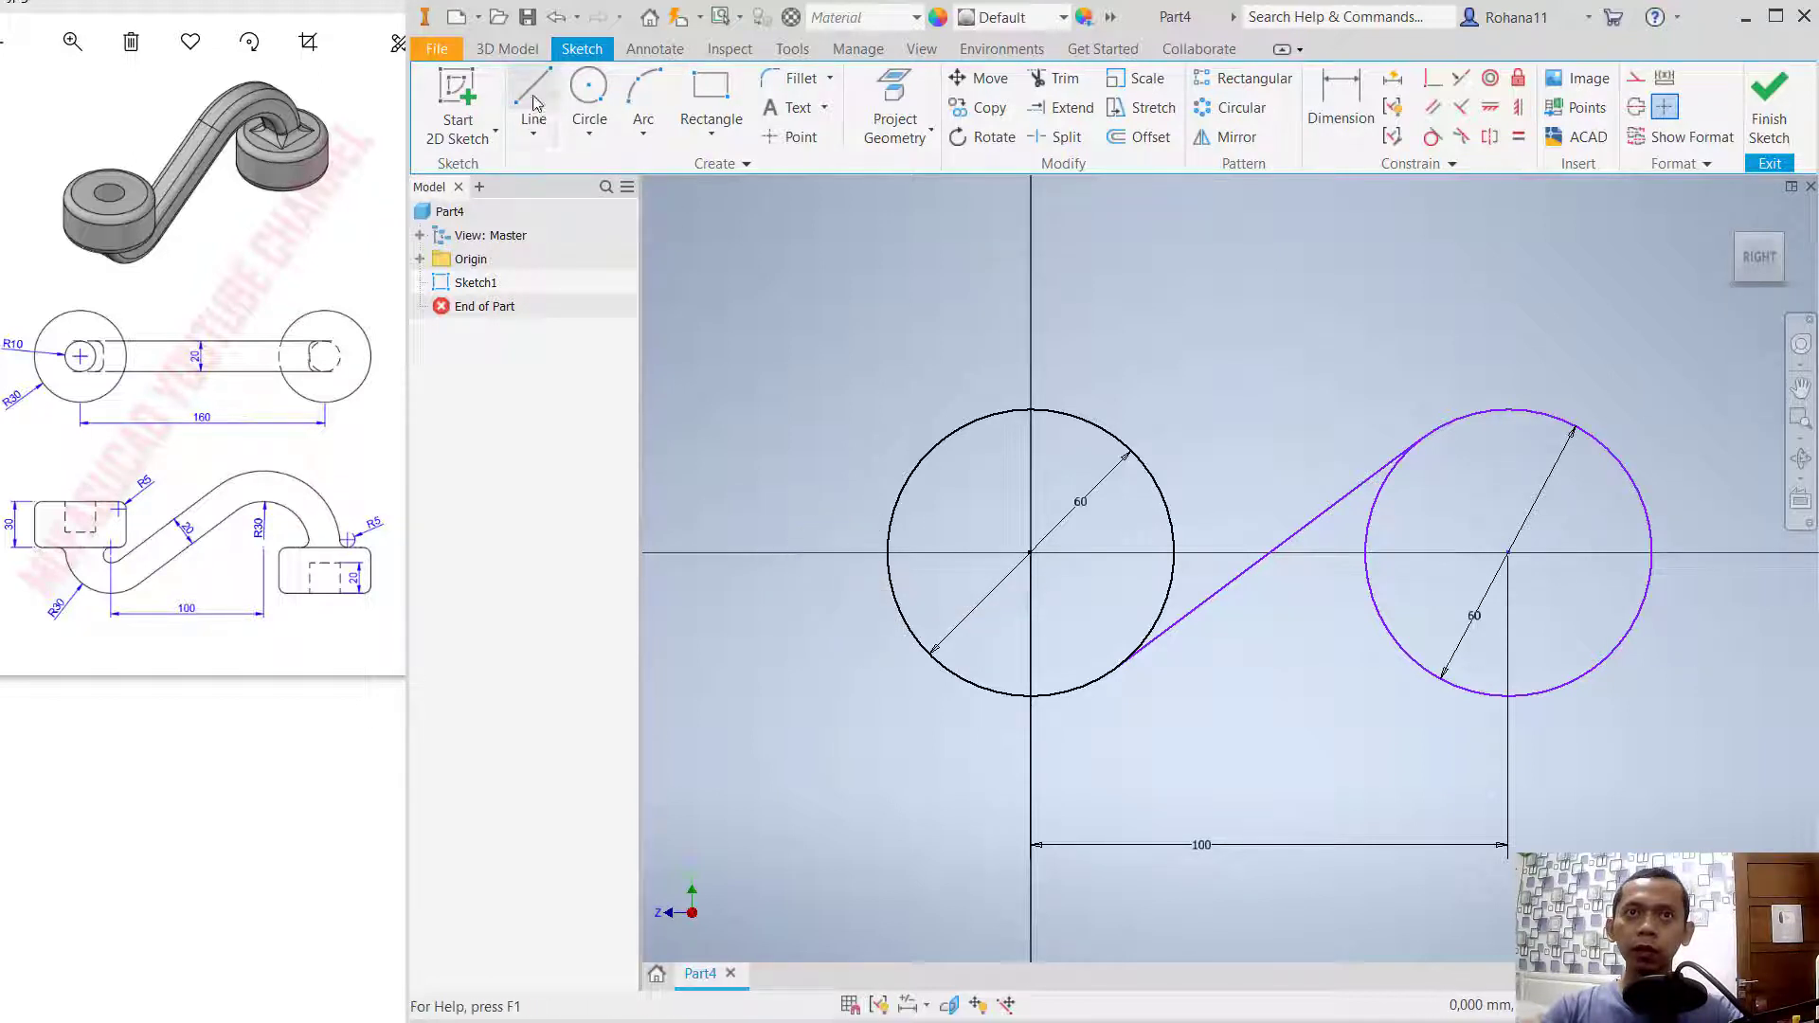
{"action": "left_click", "coordinate": [777, 553]}
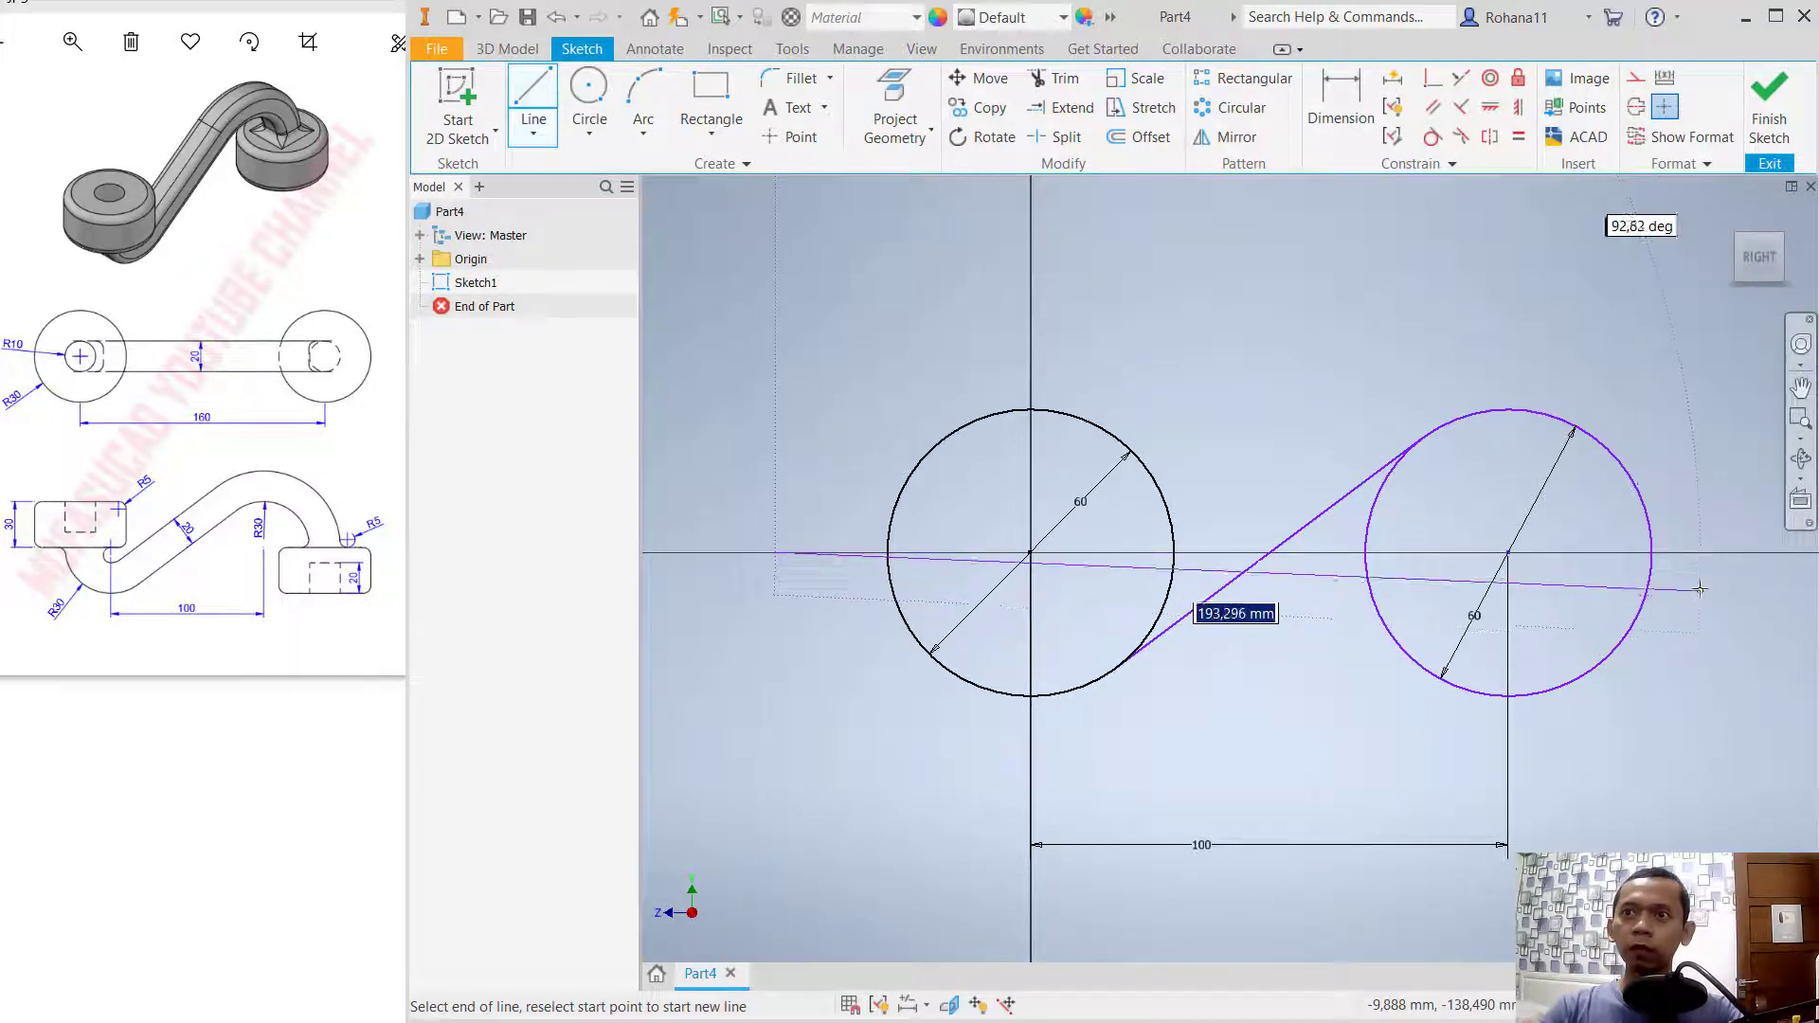
{"action": "left_click", "coordinate": [1718, 549]}
{"action": "key", "text": "Escape"}
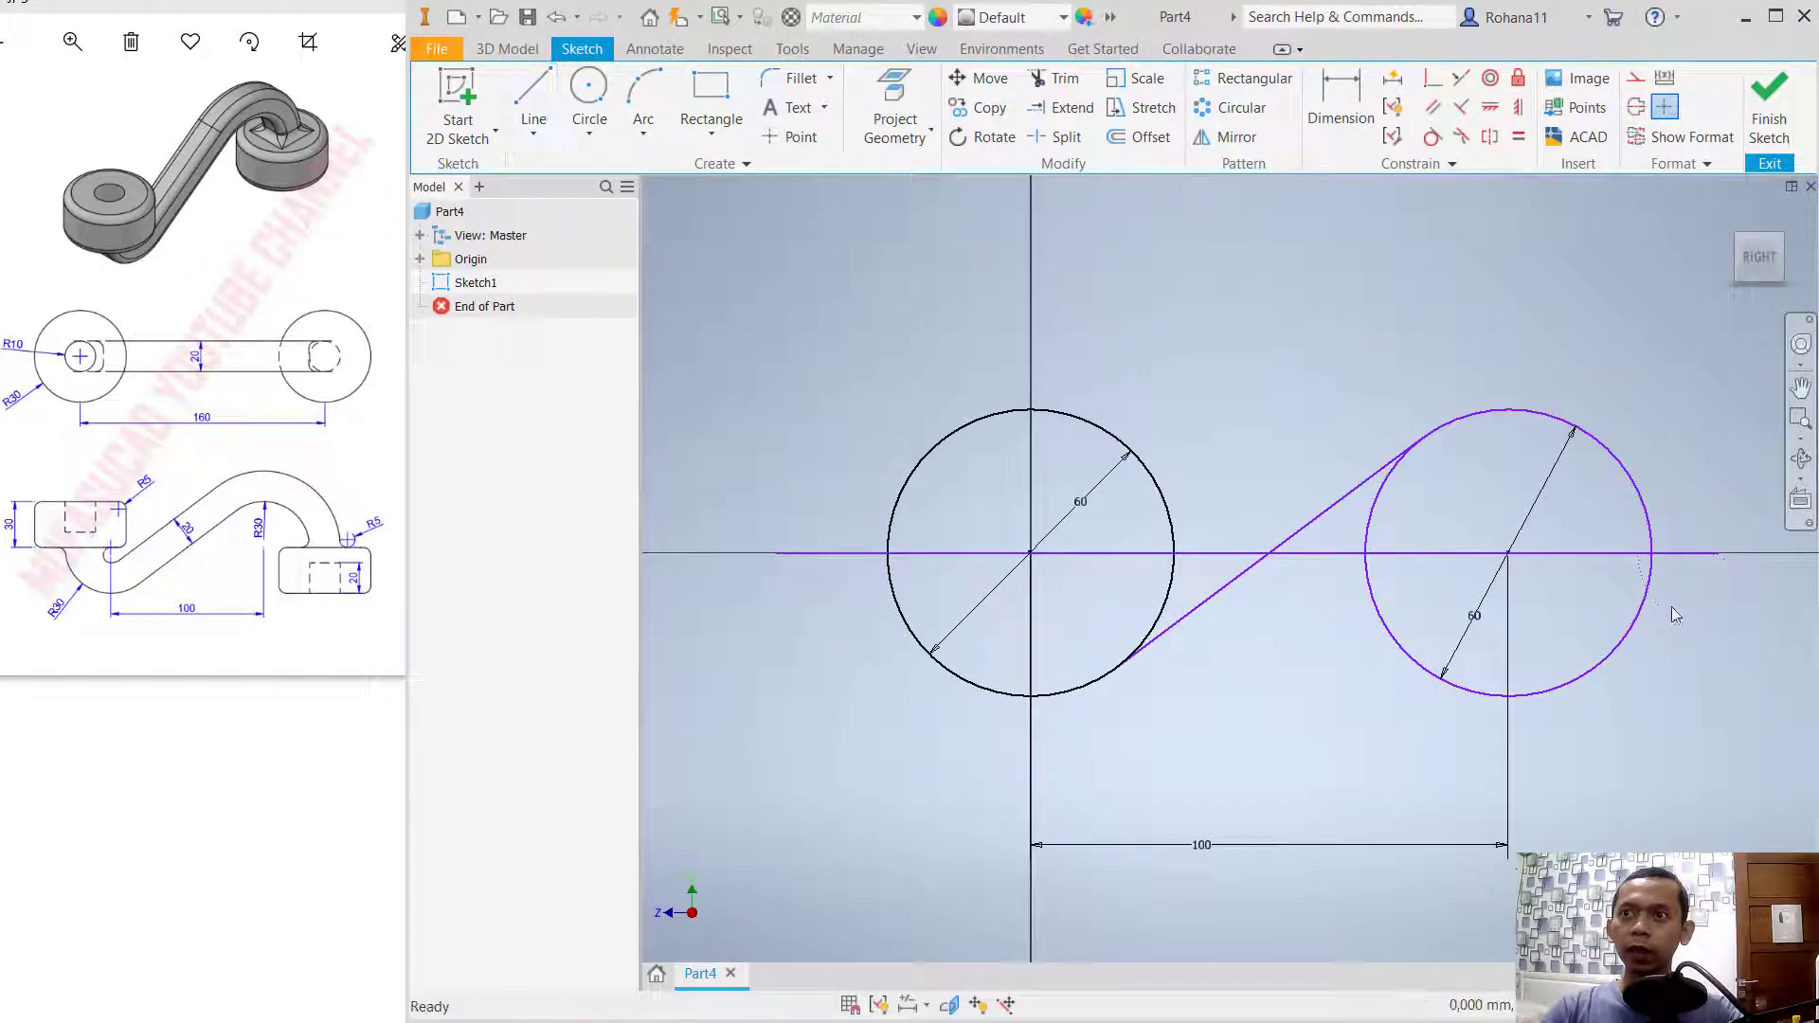
{"action": "right_click", "coordinate": [1692, 559]}
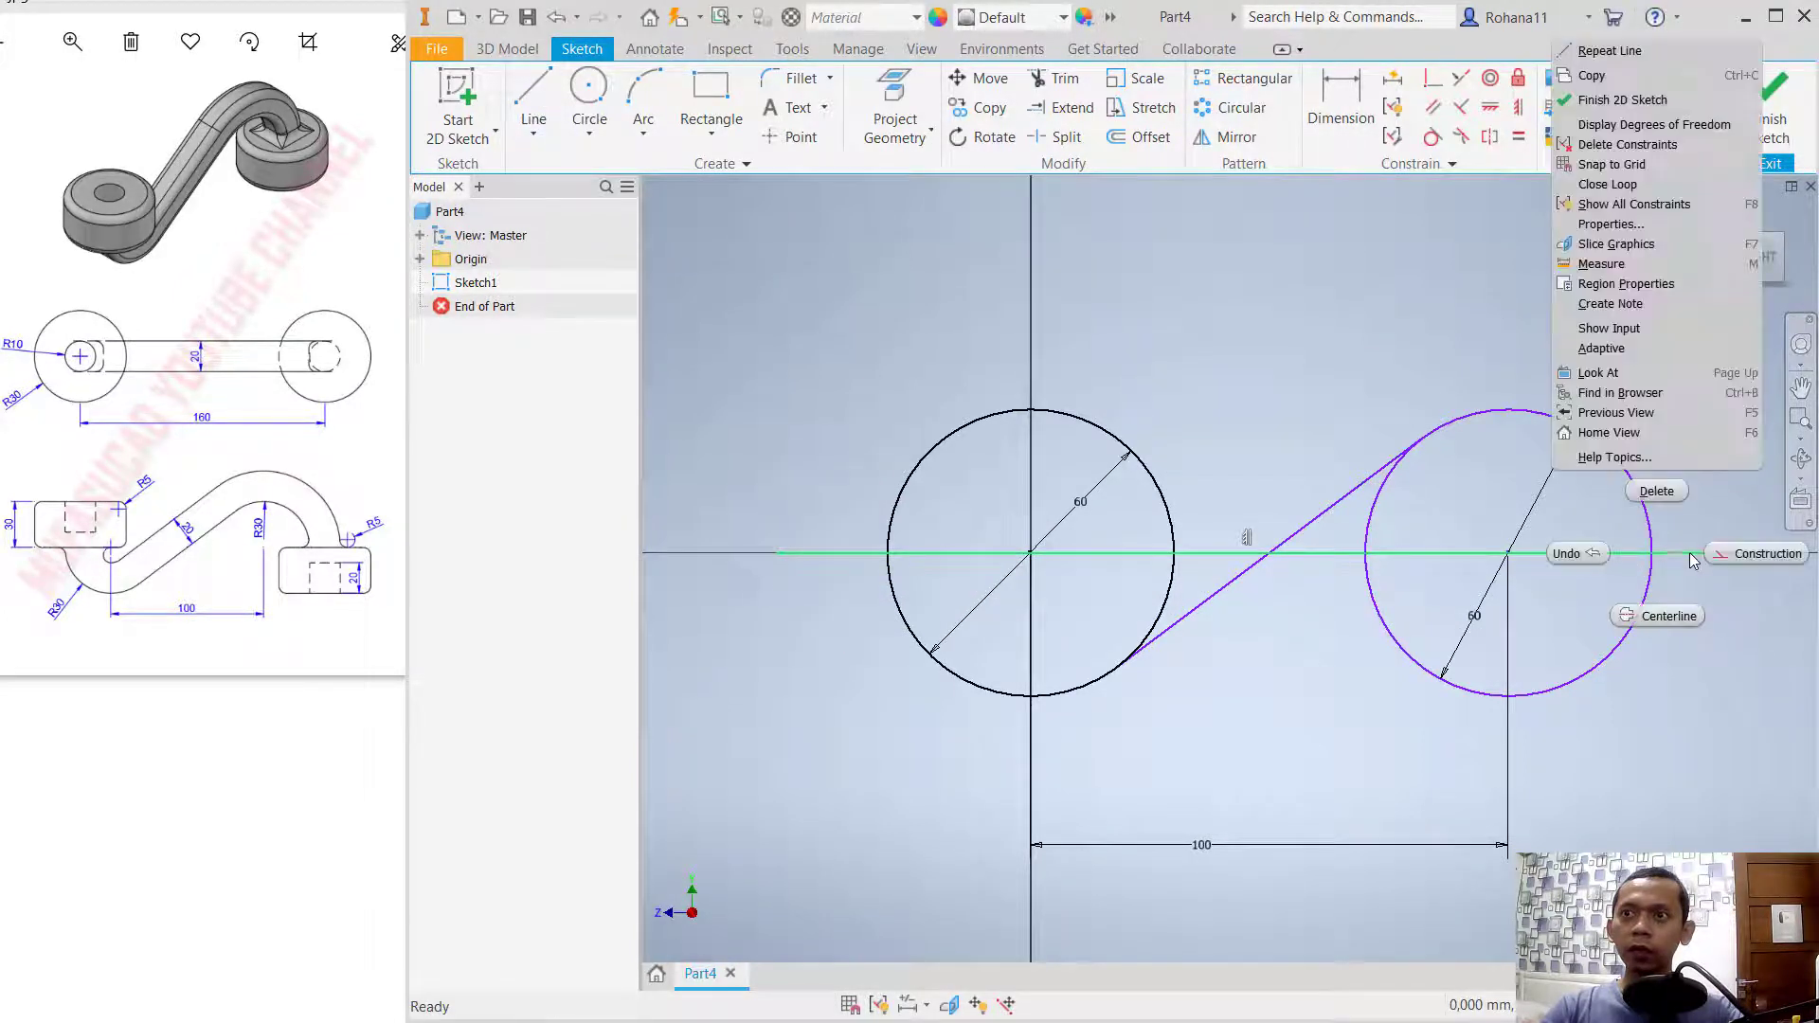
{"action": "left_click", "coordinate": [1755, 555]}
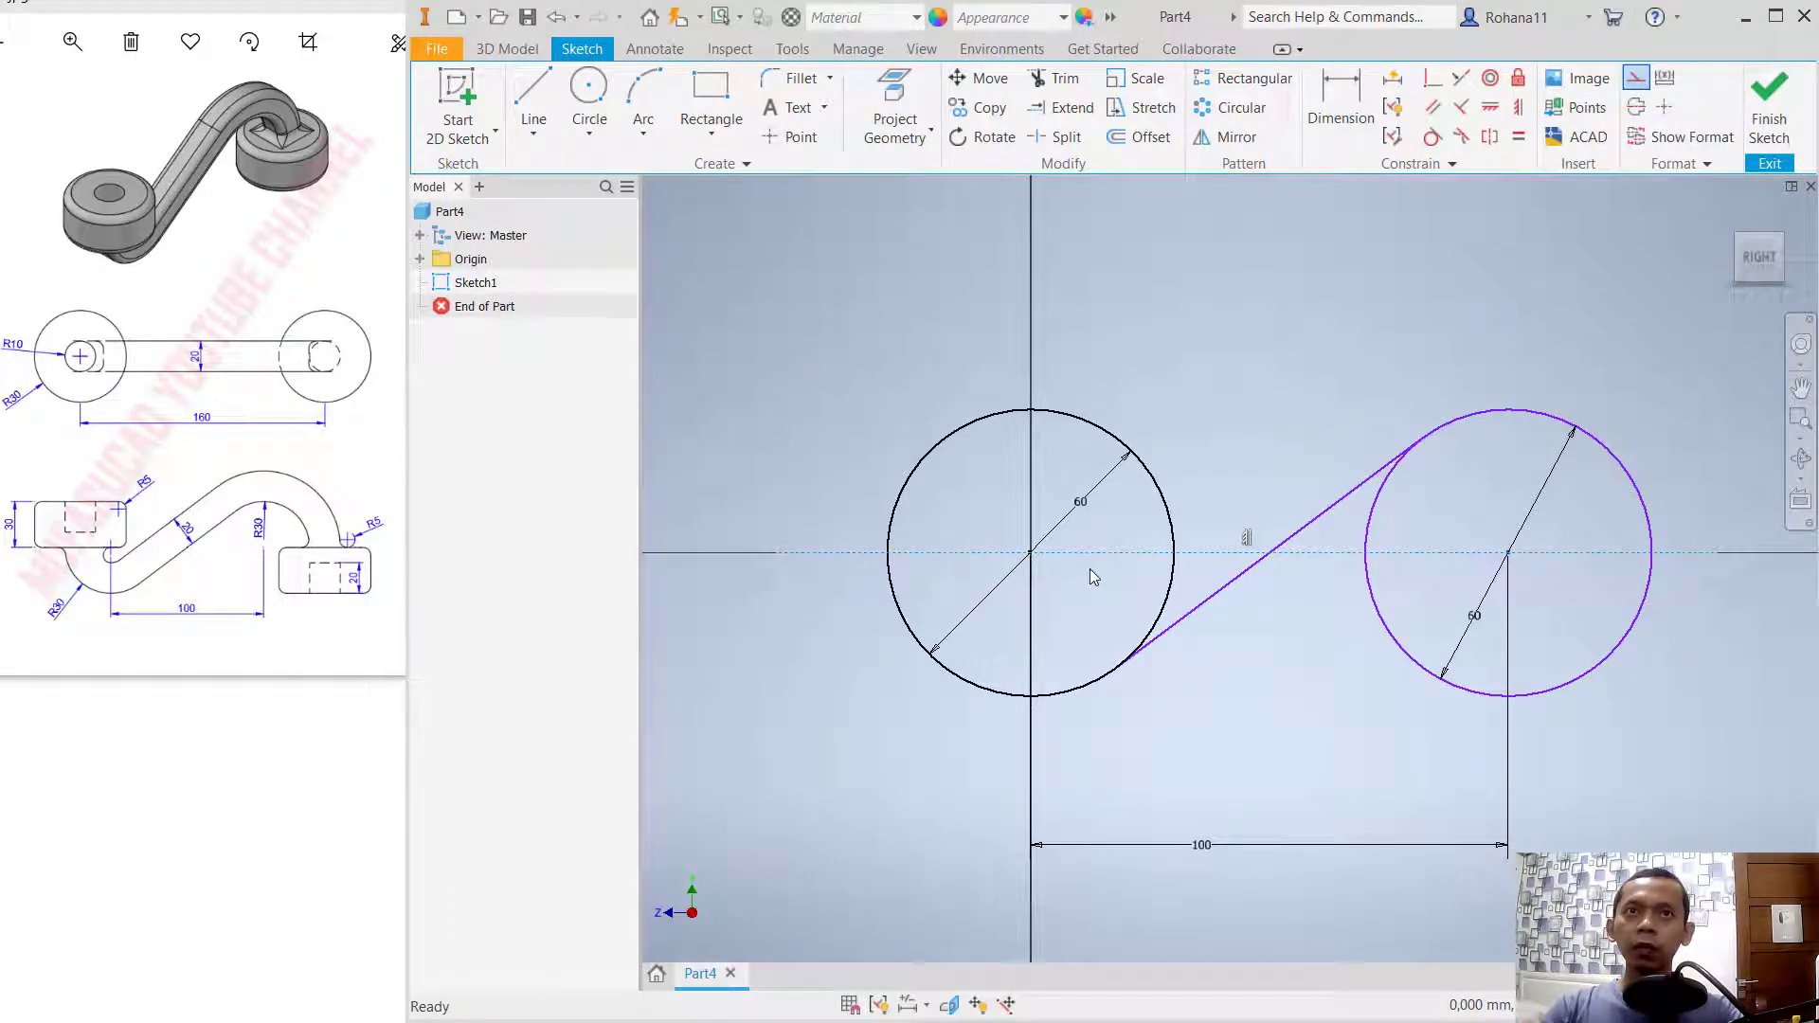
Step: Trim away the left circle's upper arc and the right circle's lower arc beside the tangent line
{"action": "left_click", "coordinate": [1078, 83]}
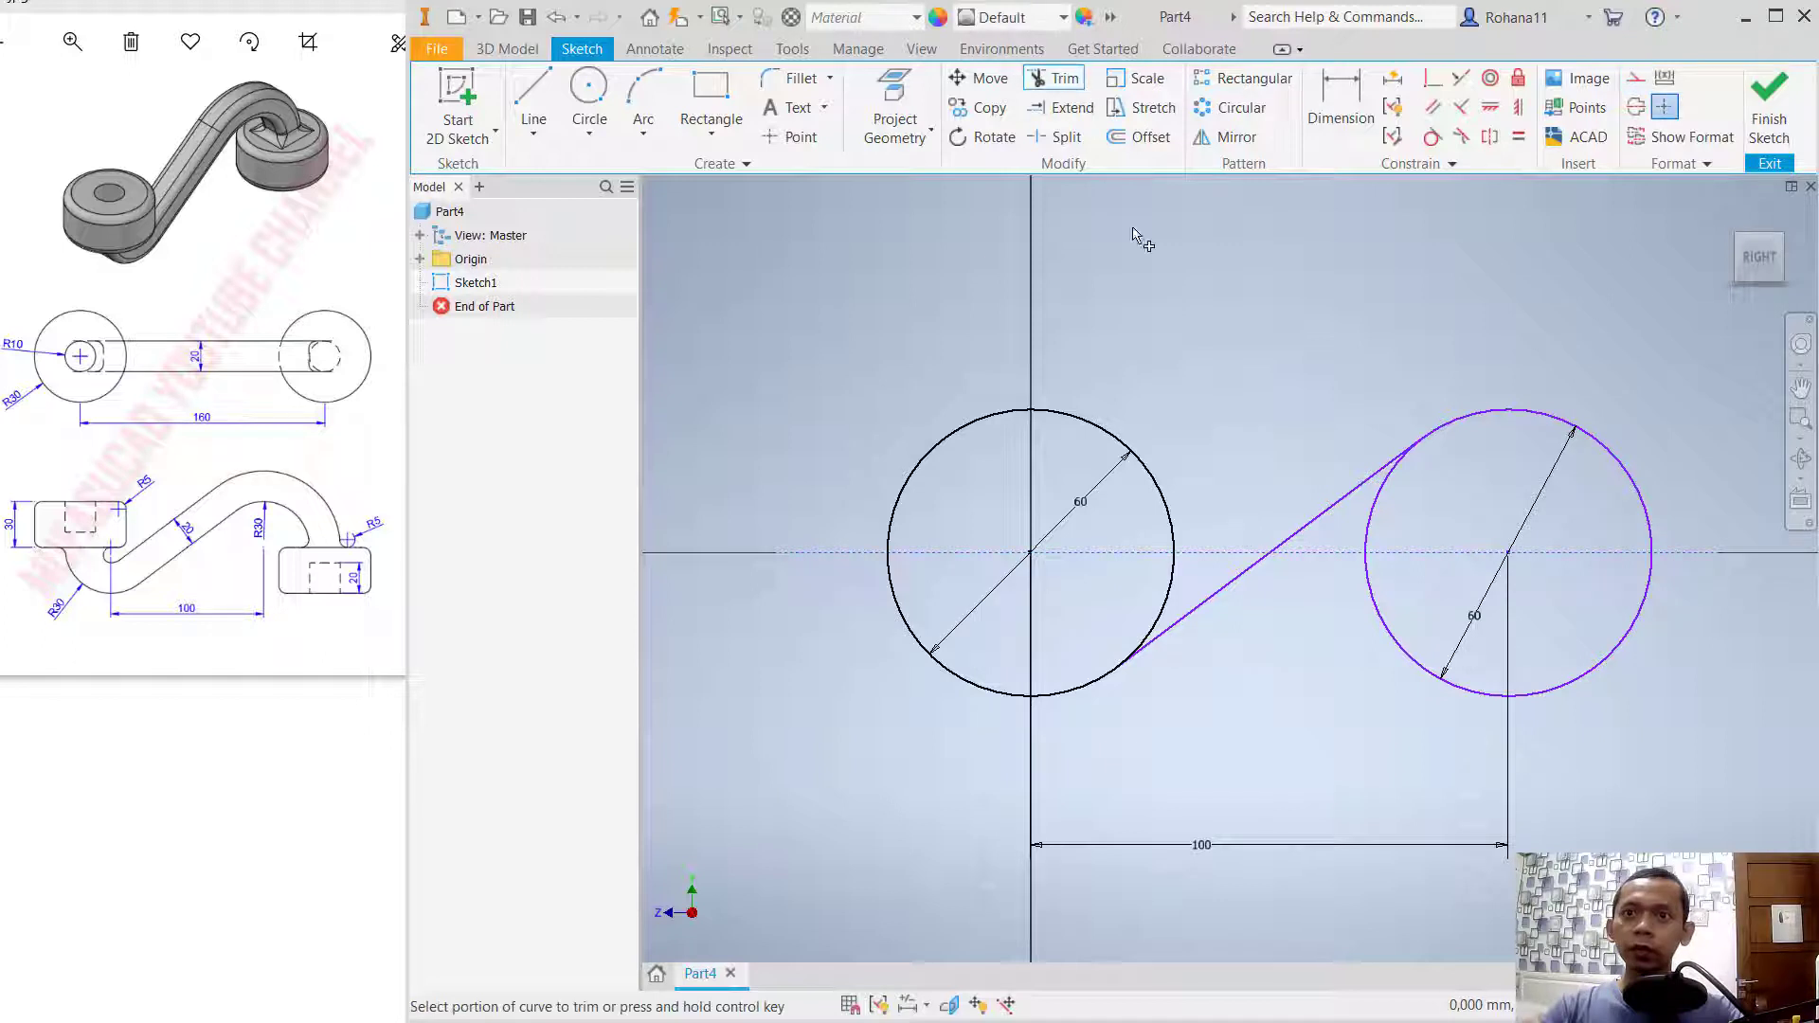
{"action": "left_click", "coordinate": [1175, 593]}
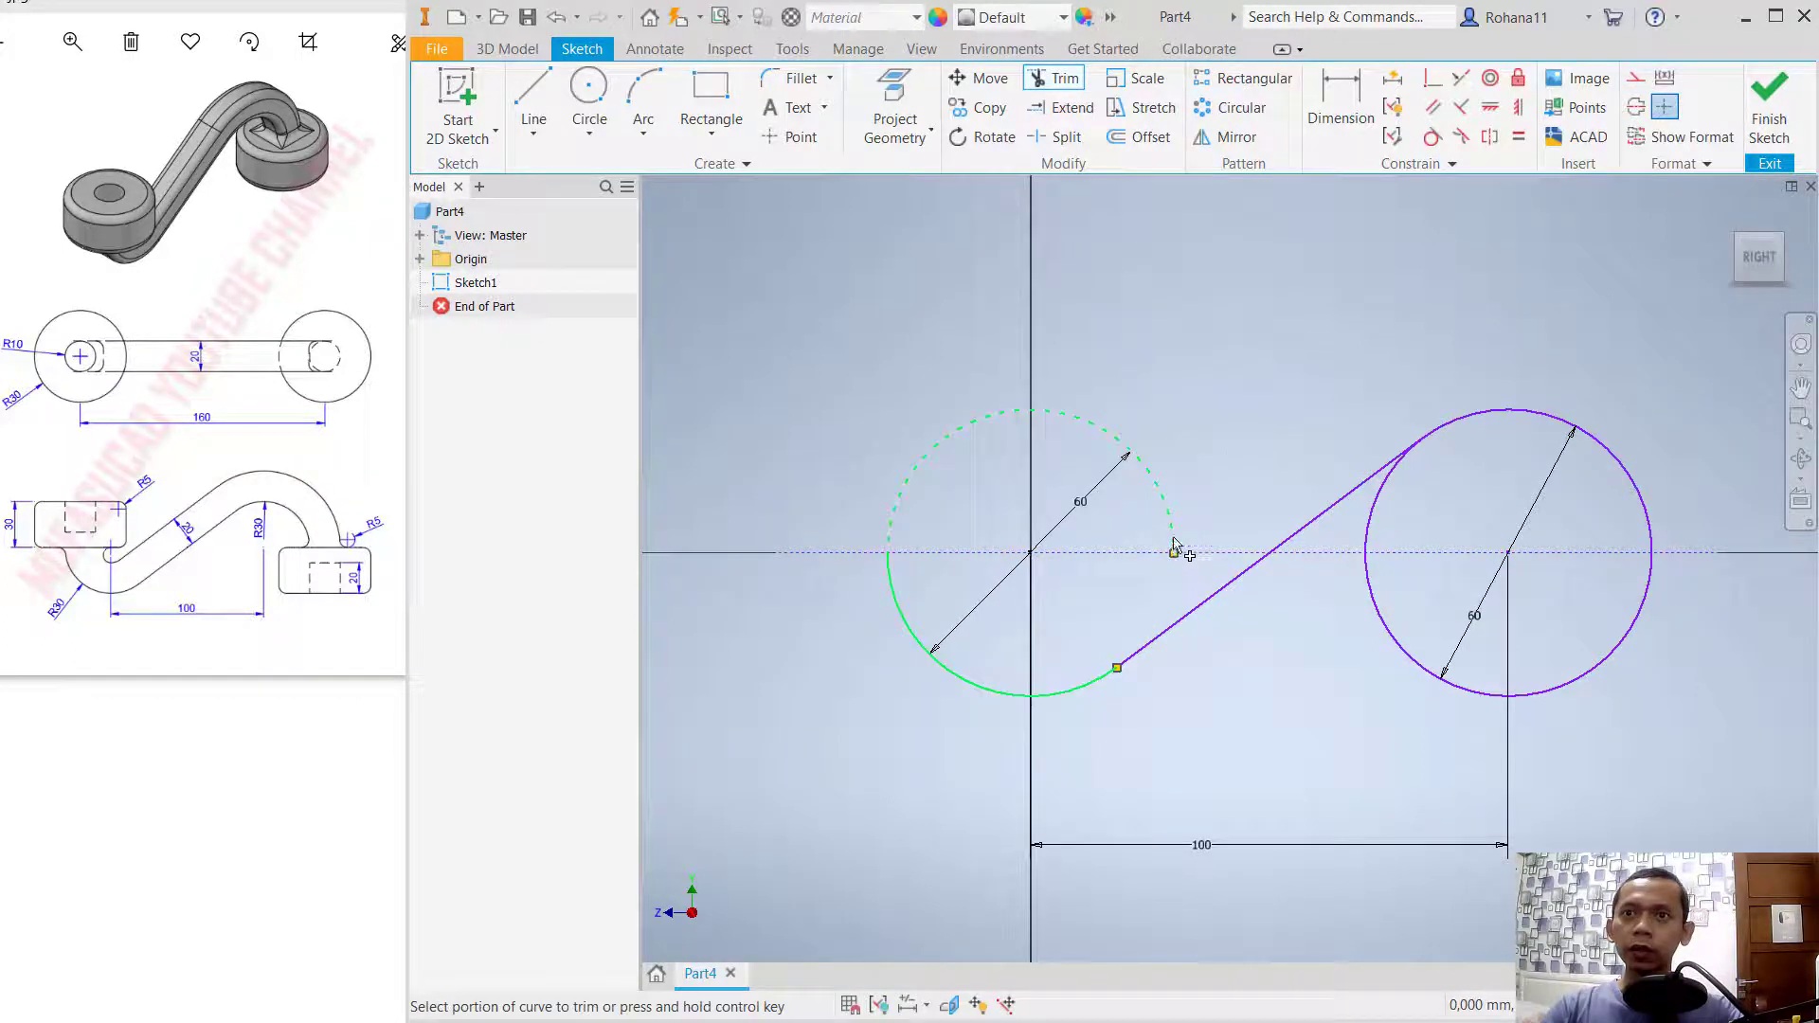
{"action": "left_click", "coordinate": [1172, 517]}
{"action": "left_click", "coordinate": [1381, 526]}
{"action": "left_click", "coordinate": [1366, 595]}
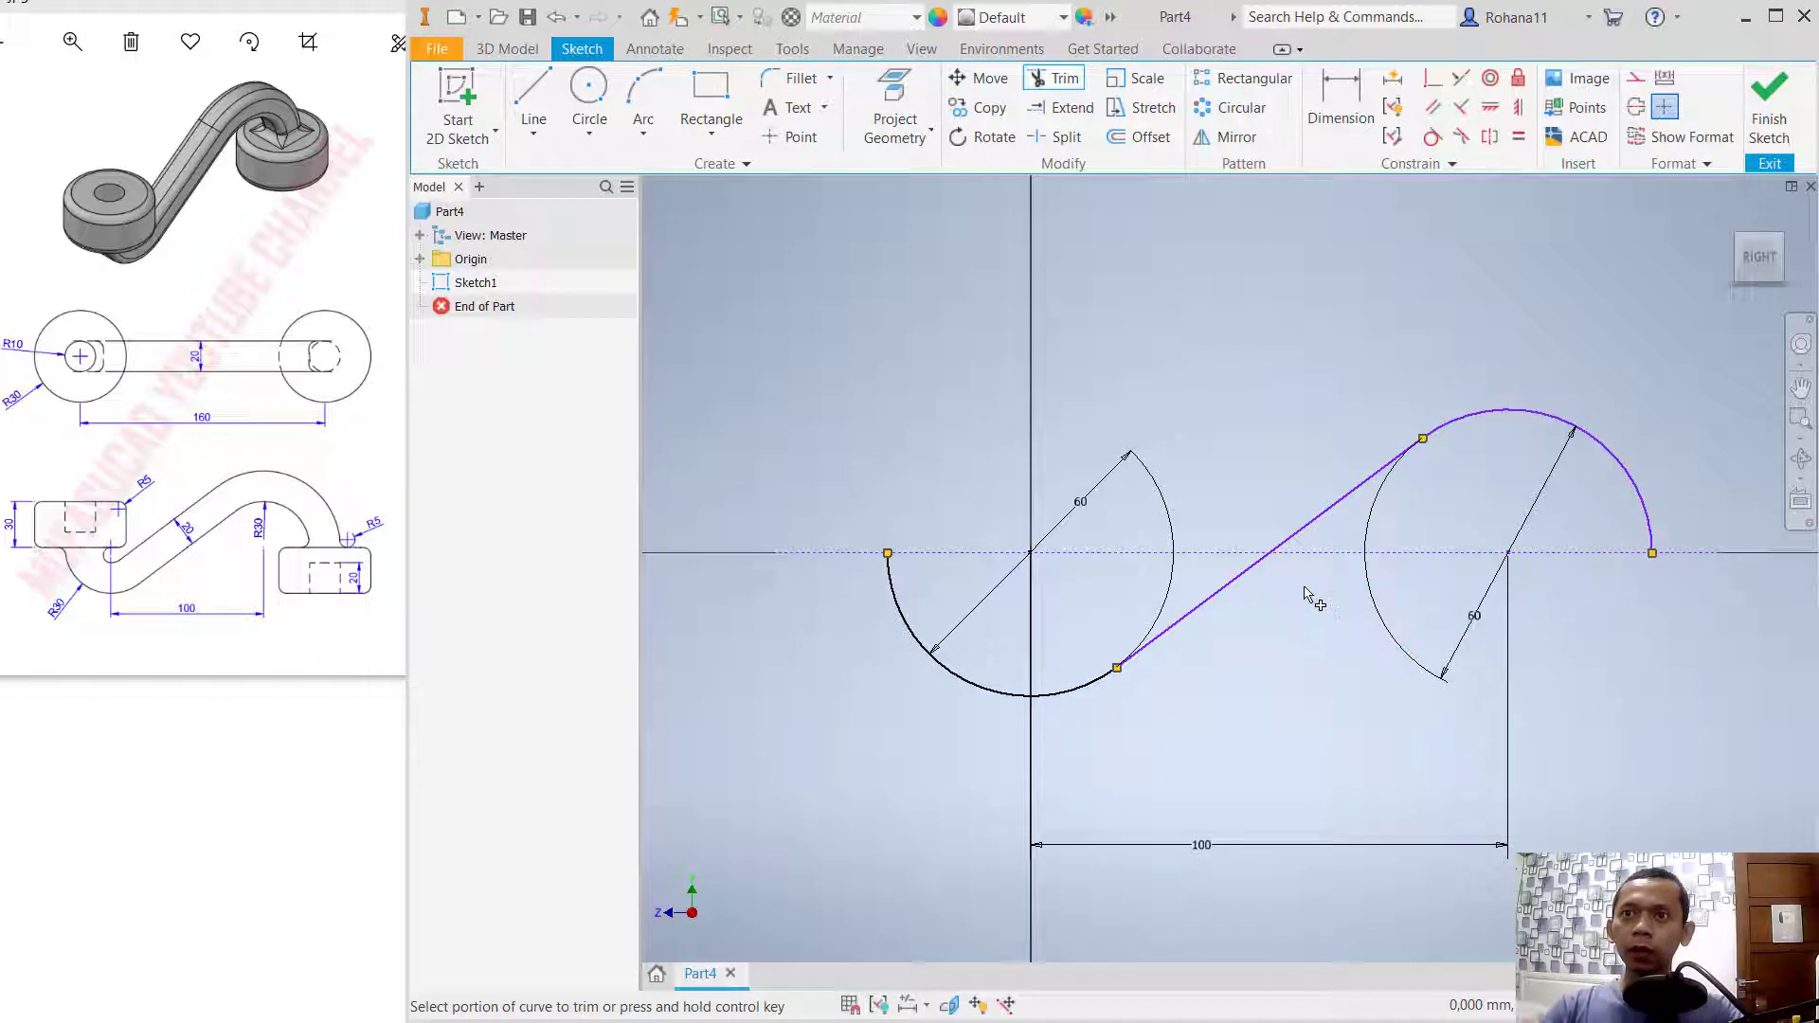
Step: Offset the tangent line, the upper arc and the lower arc by 20 mm each
{"action": "left_click", "coordinate": [1142, 137]}
{"action": "left_click", "coordinate": [1355, 501]}
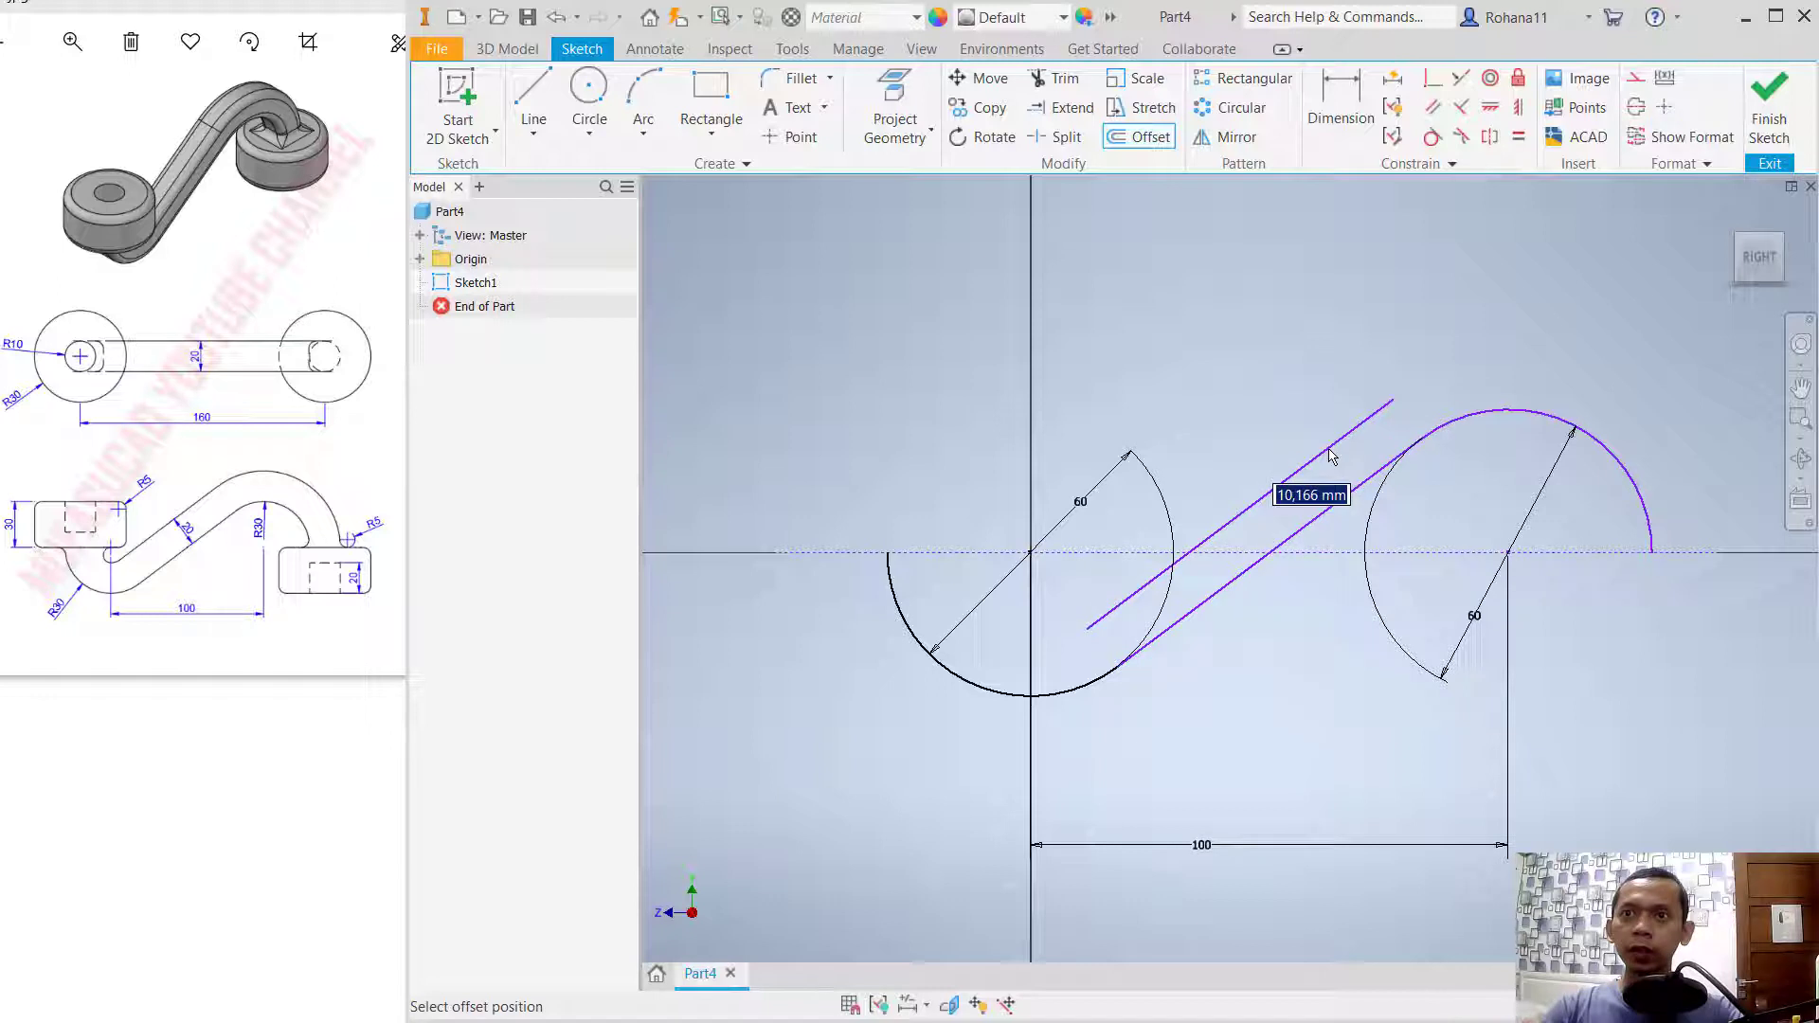
{"action": "type", "text": "2"}
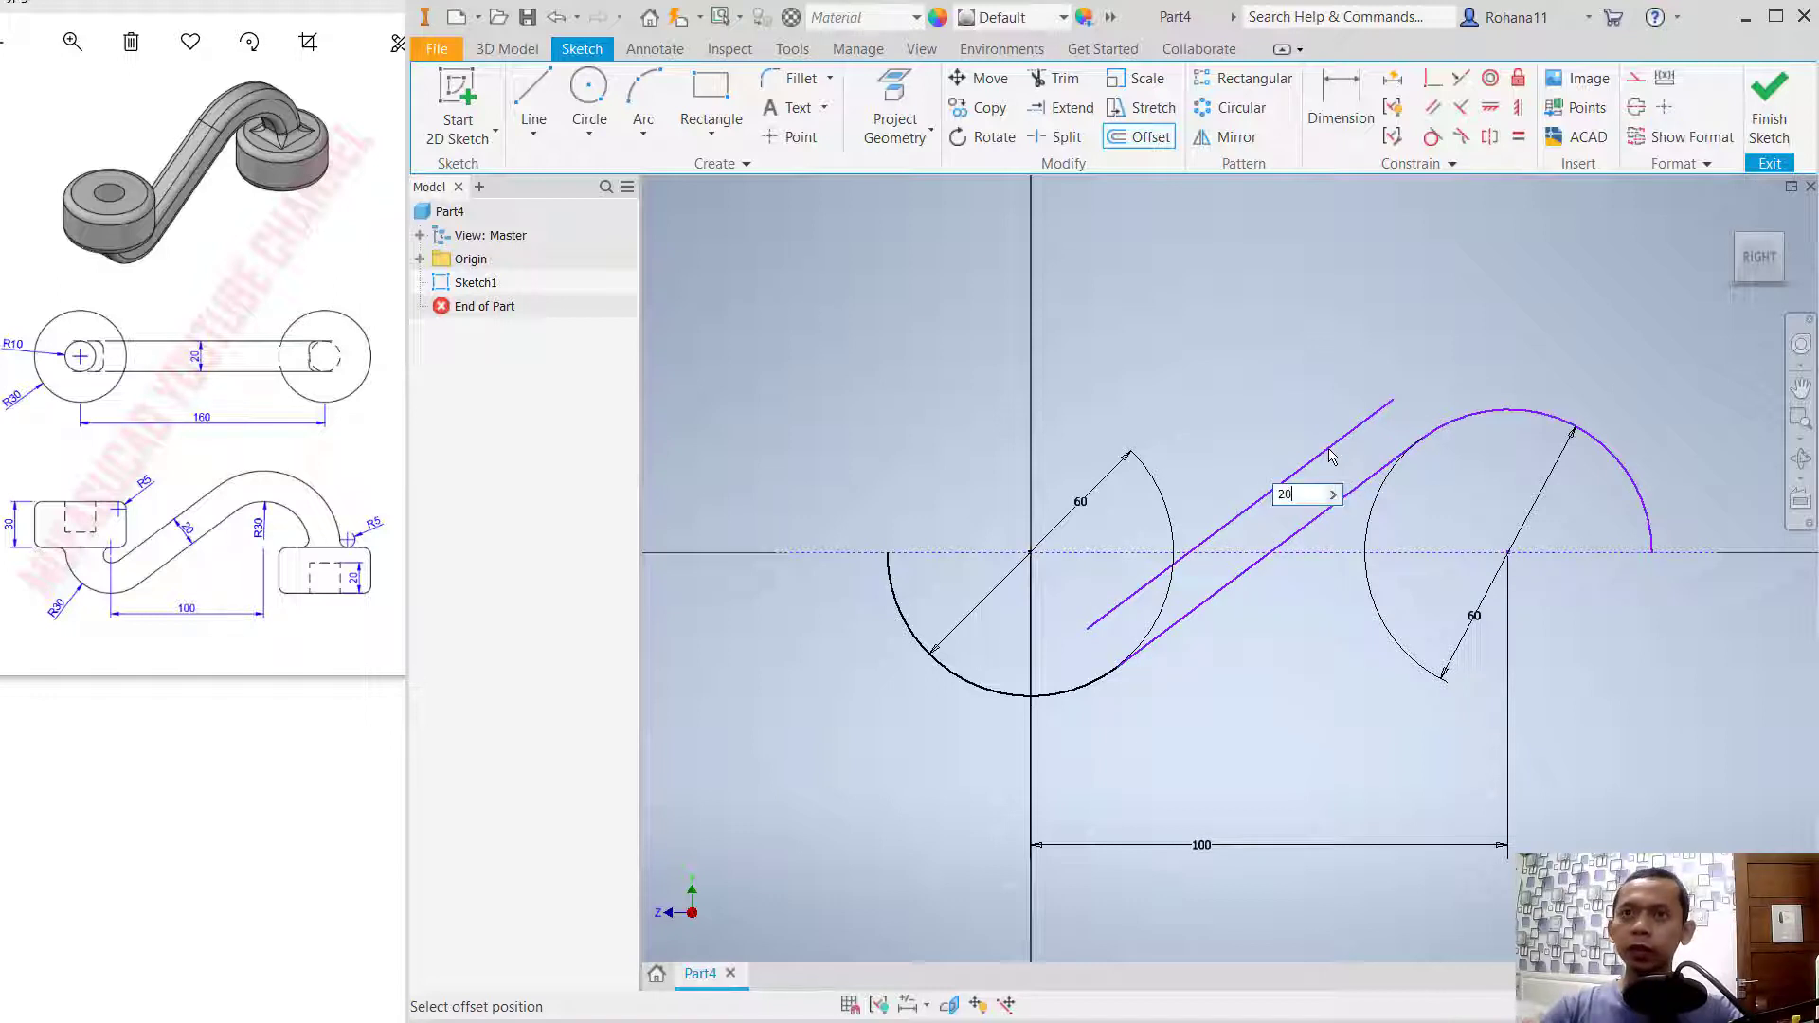
{"action": "type", "text": "0"}
{"action": "key", "text": "Return"}
{"action": "left_click", "coordinate": [1432, 437]}
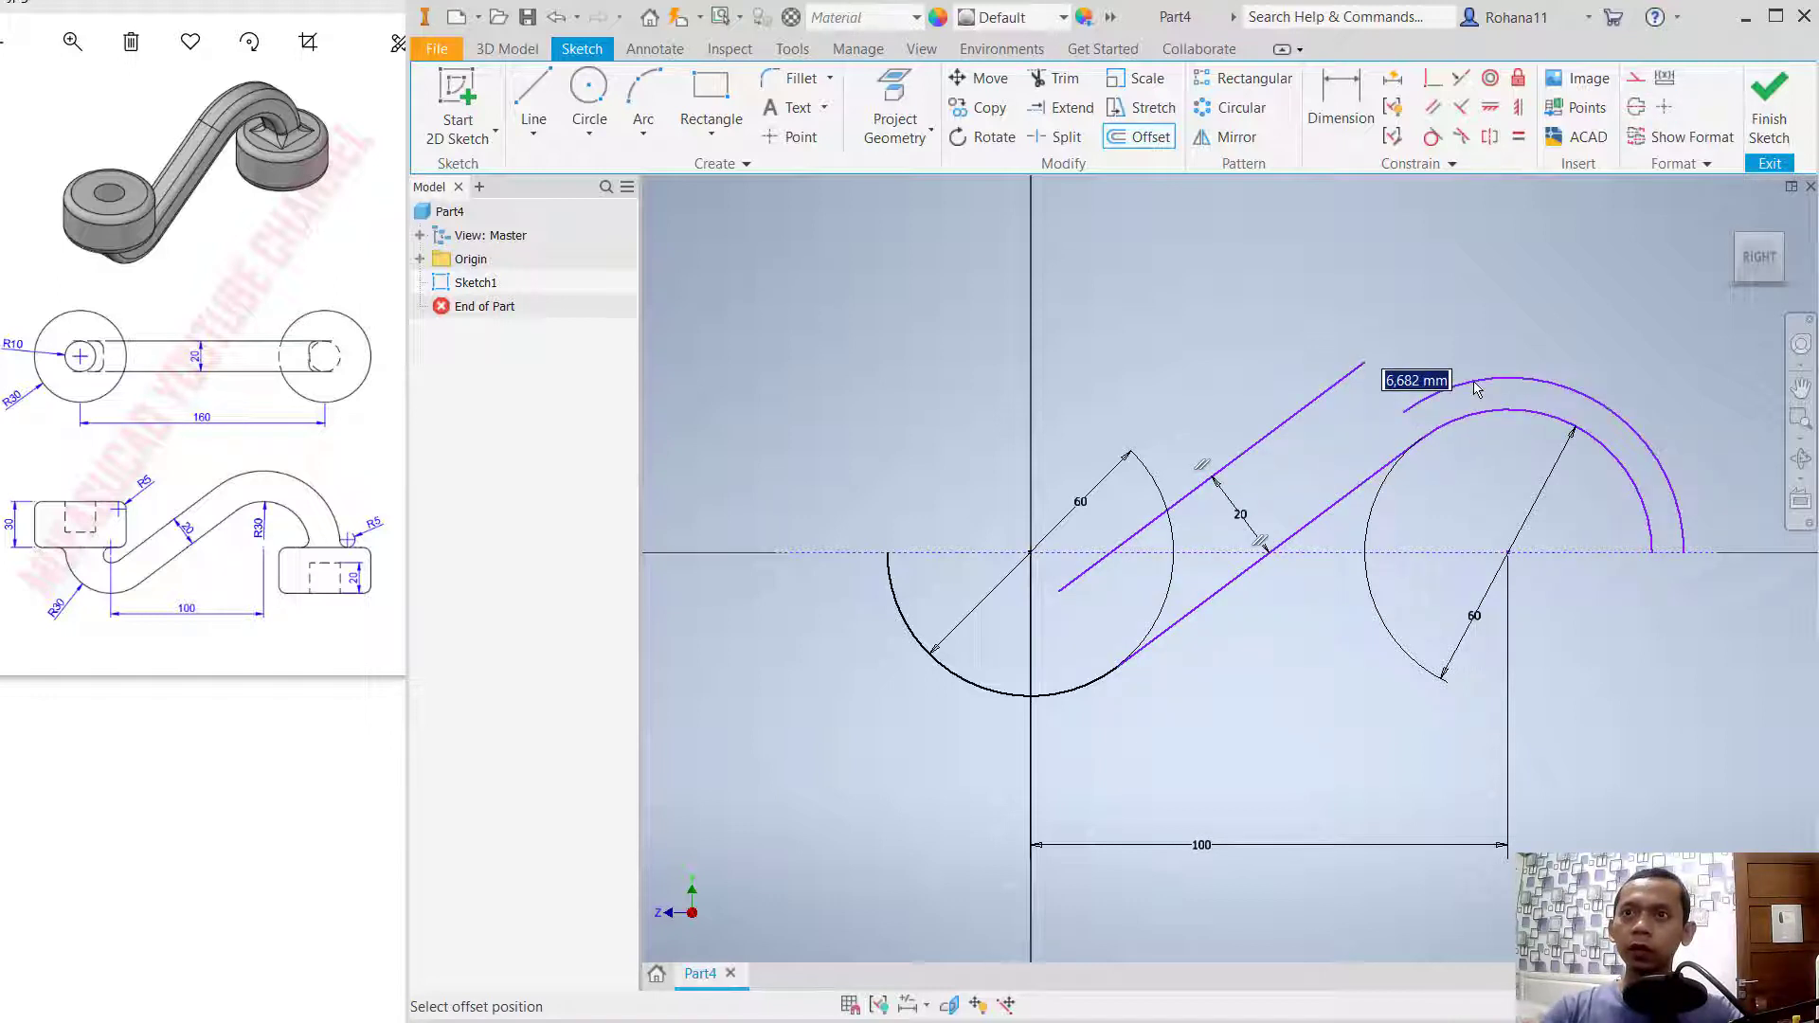
{"action": "type", "text": "20"}
{"action": "key", "text": "Return"}
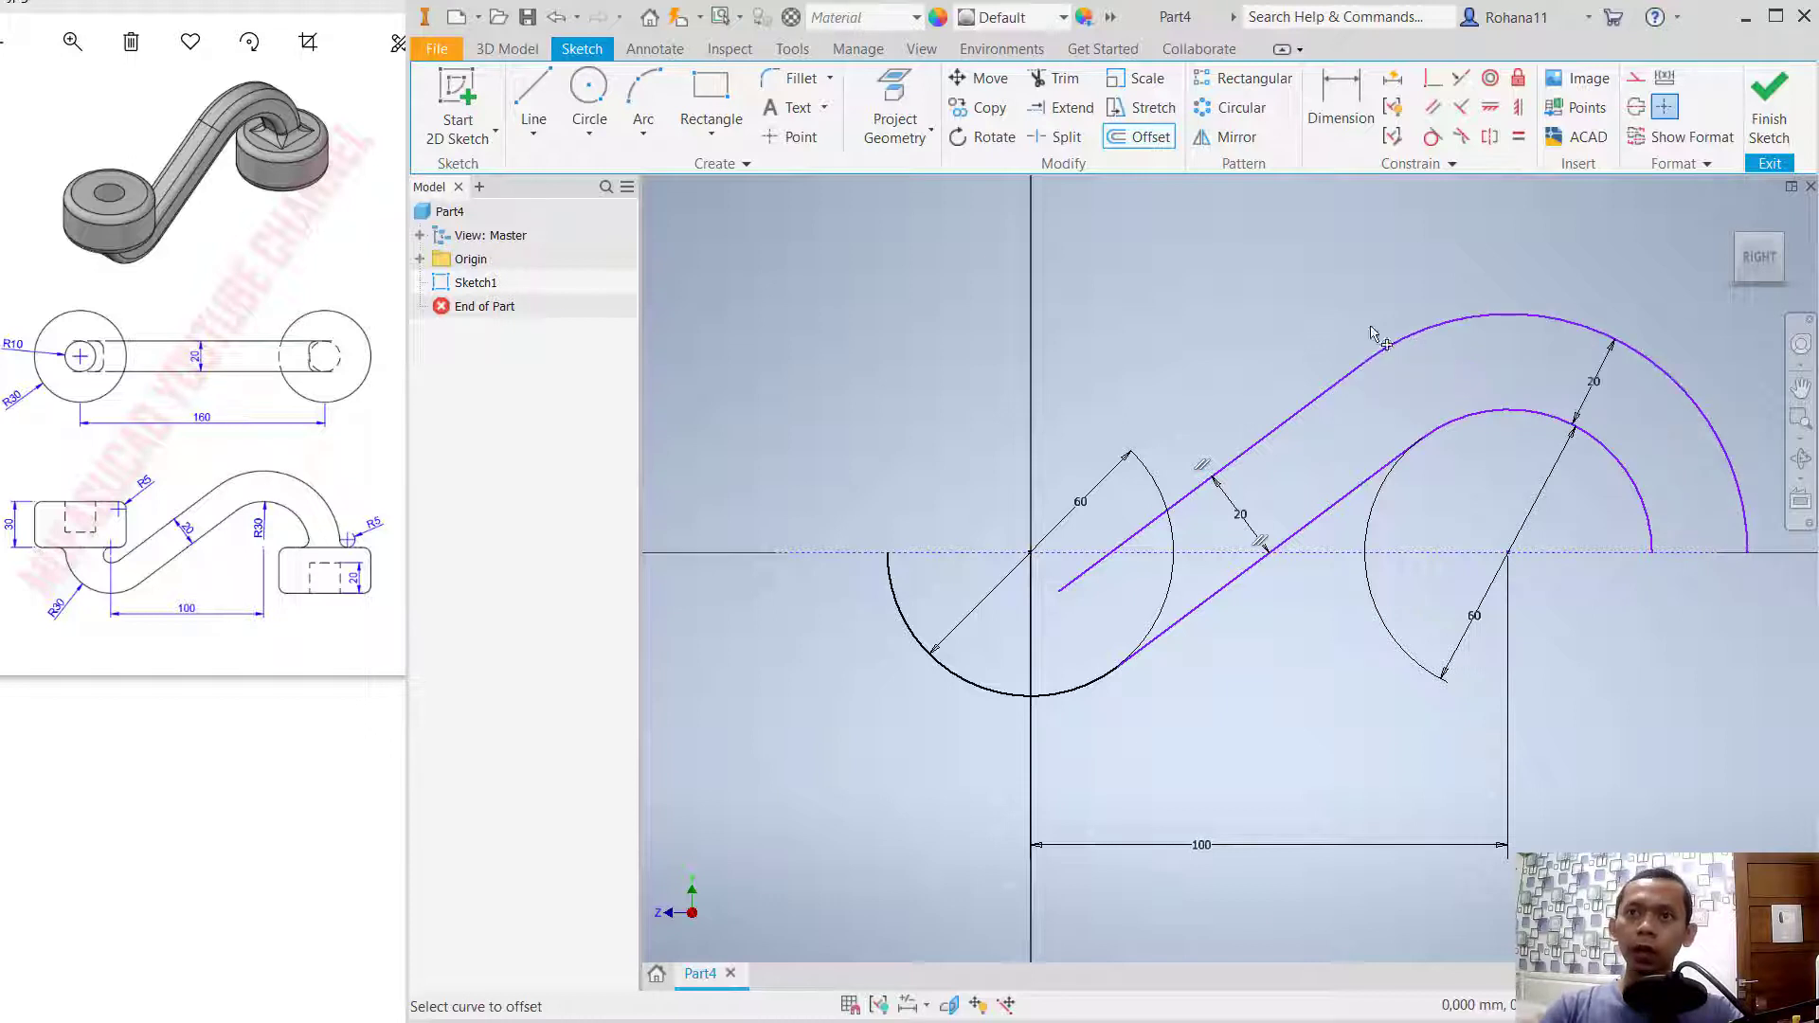
{"action": "left_click", "coordinate": [976, 684]}
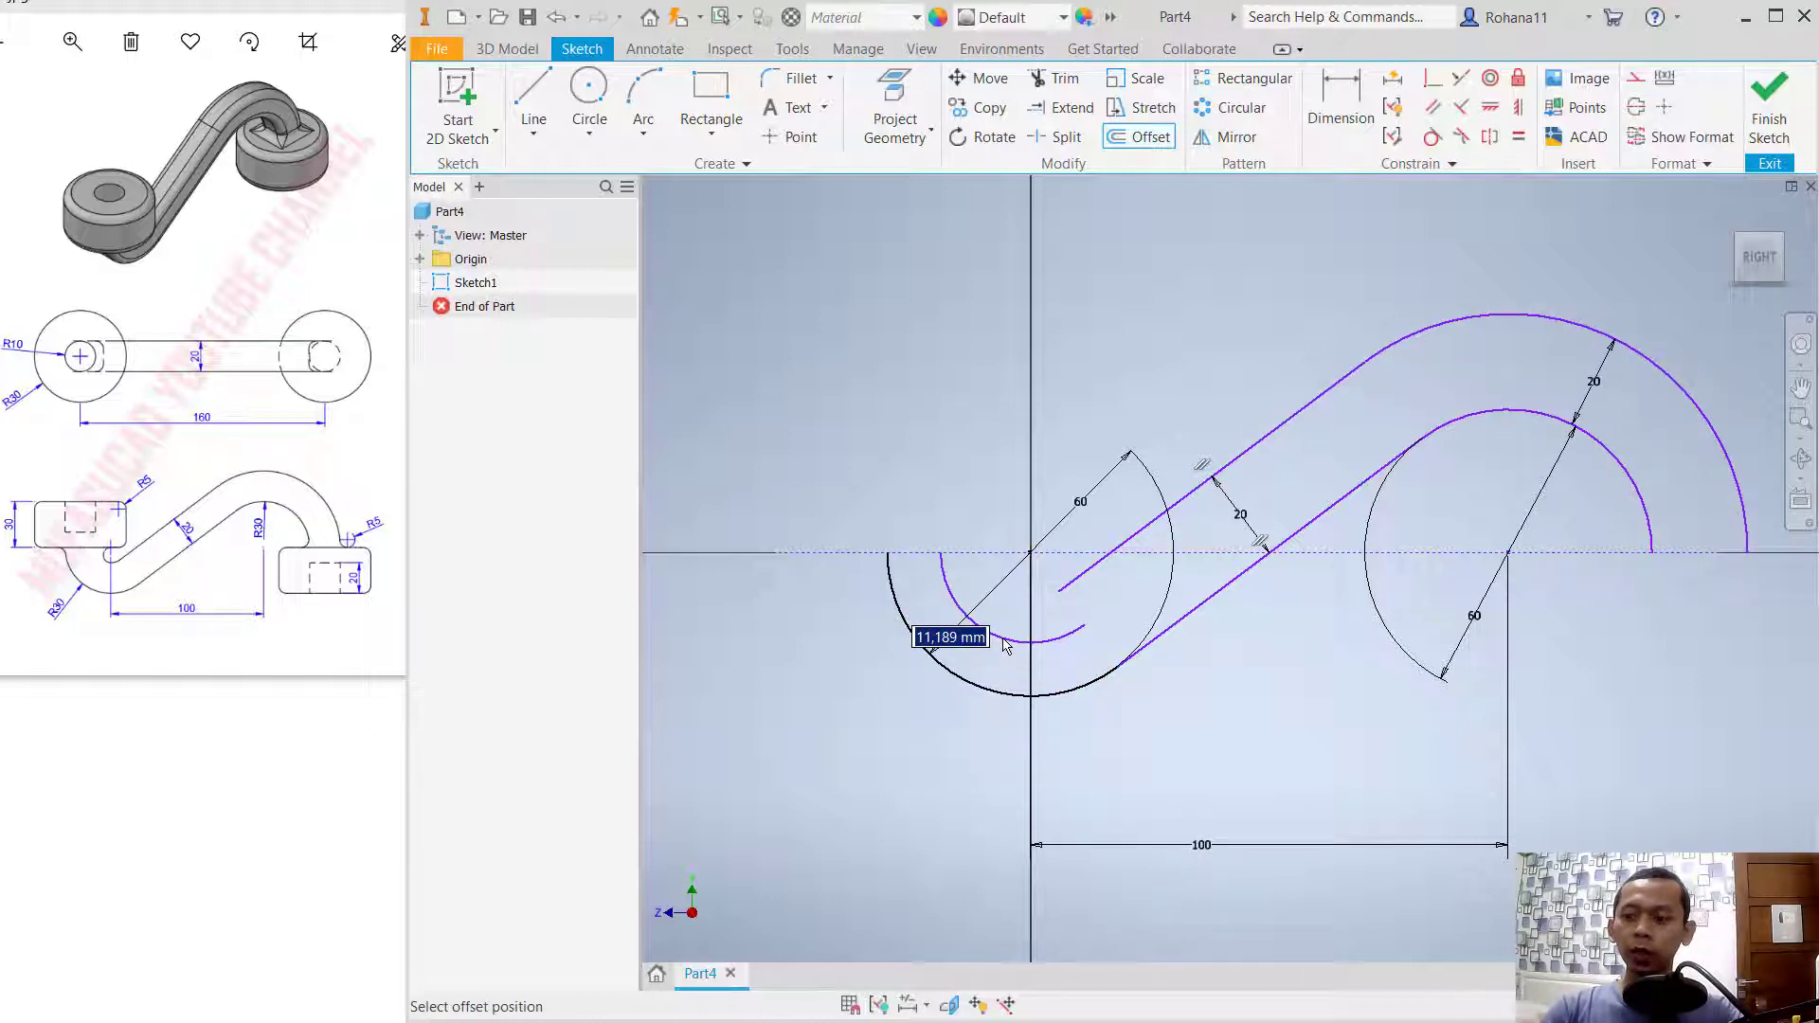
{"action": "type", "text": "20"}
{"action": "key", "text": "Return"}
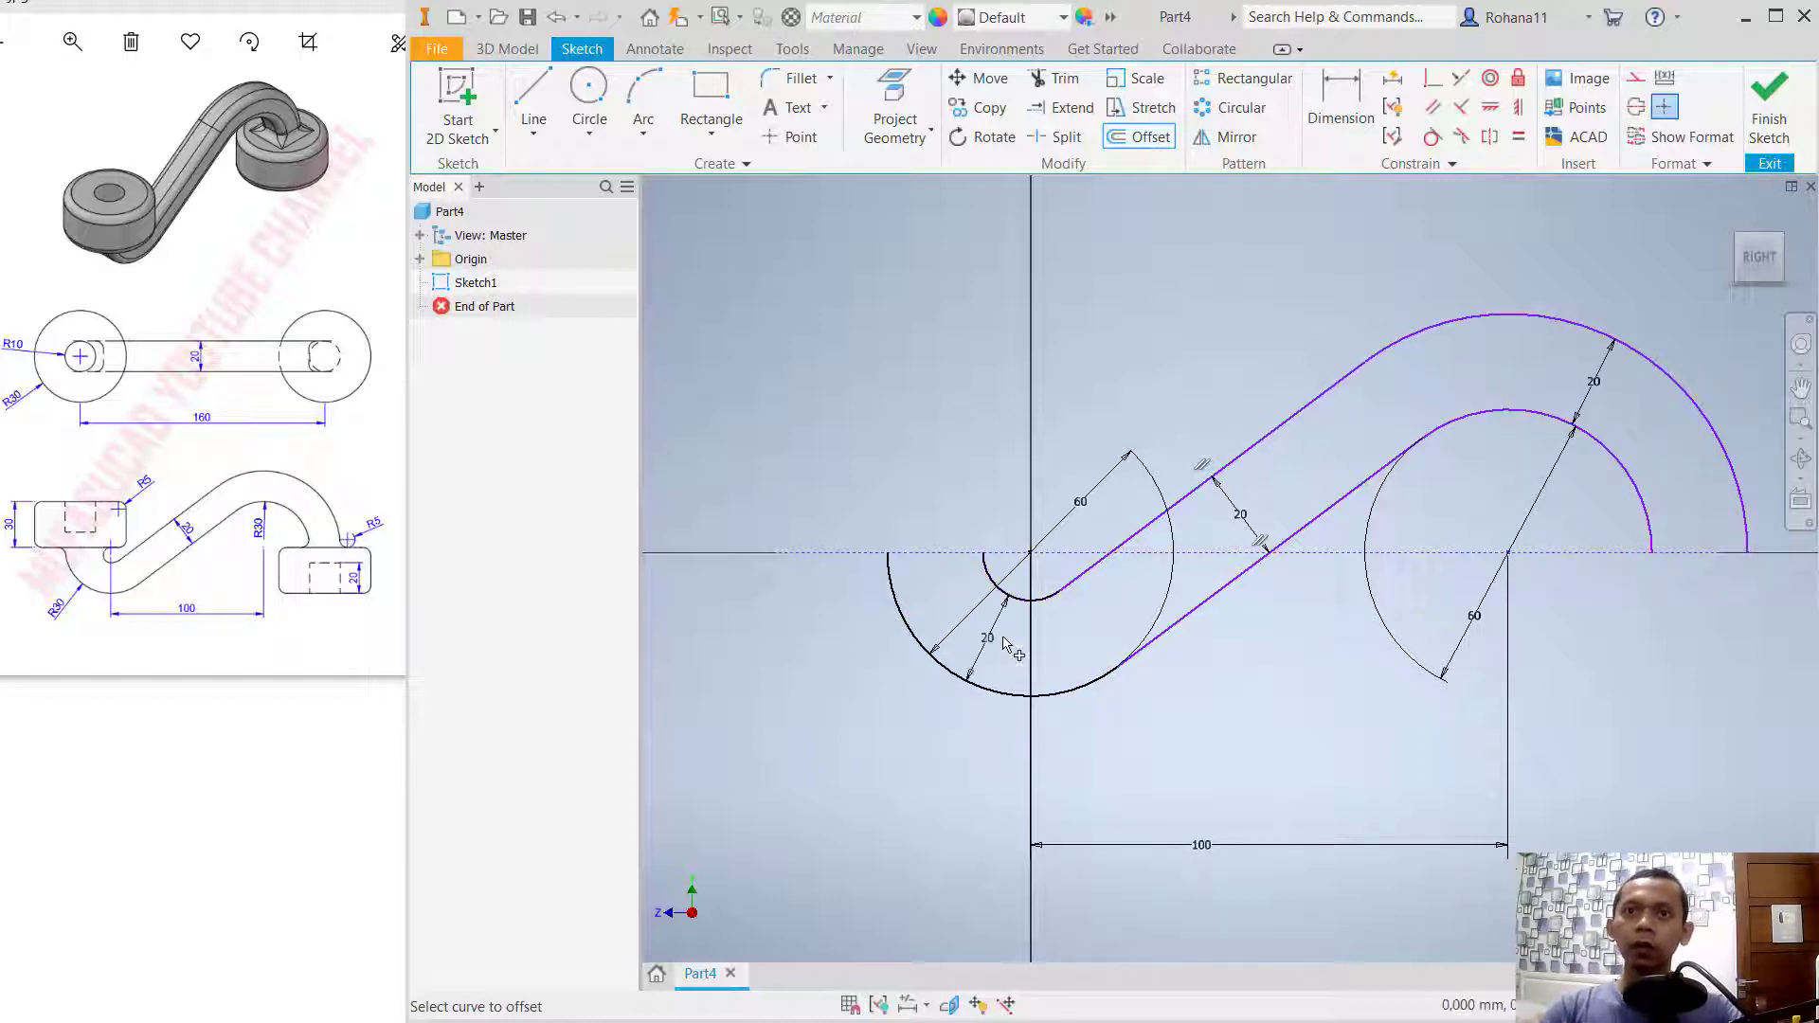
{"action": "left_click", "coordinate": [534, 99]}
Step: Close both open ends of the S-profile with short horizontal lines and finish Sketch1
{"action": "left_click", "coordinate": [983, 552]}
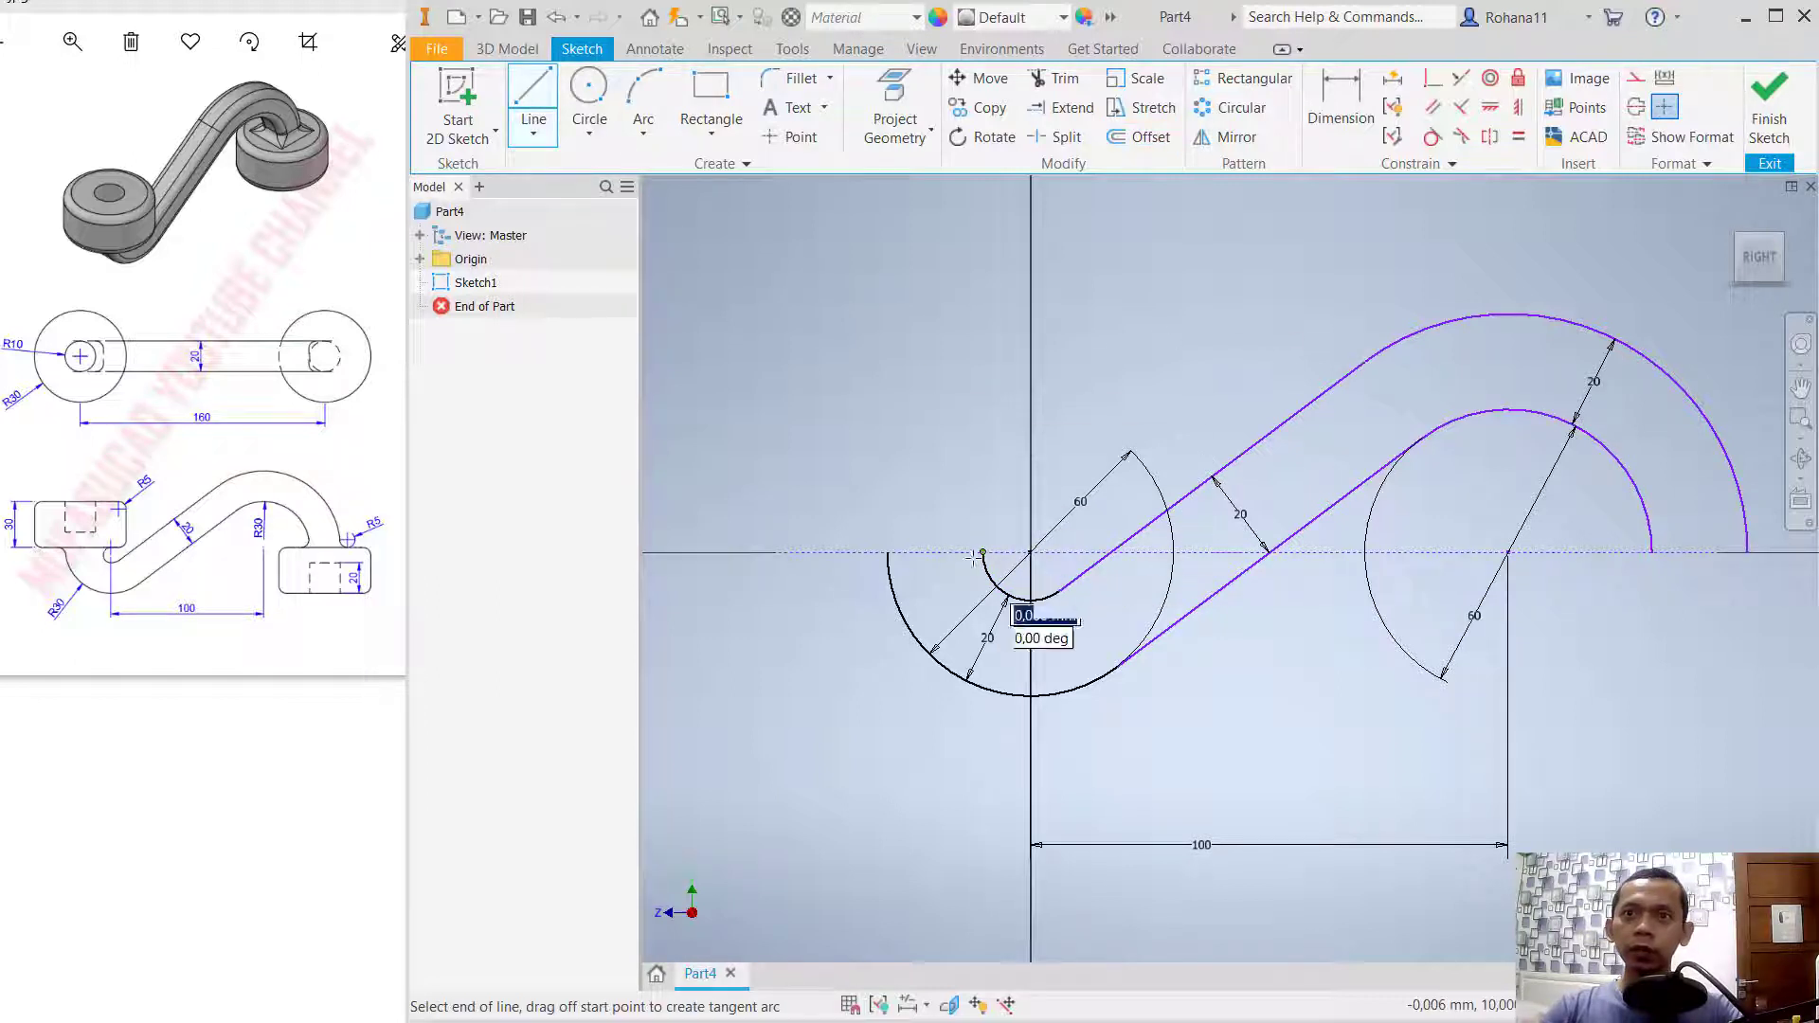
{"action": "double_click", "coordinate": [887, 552]}
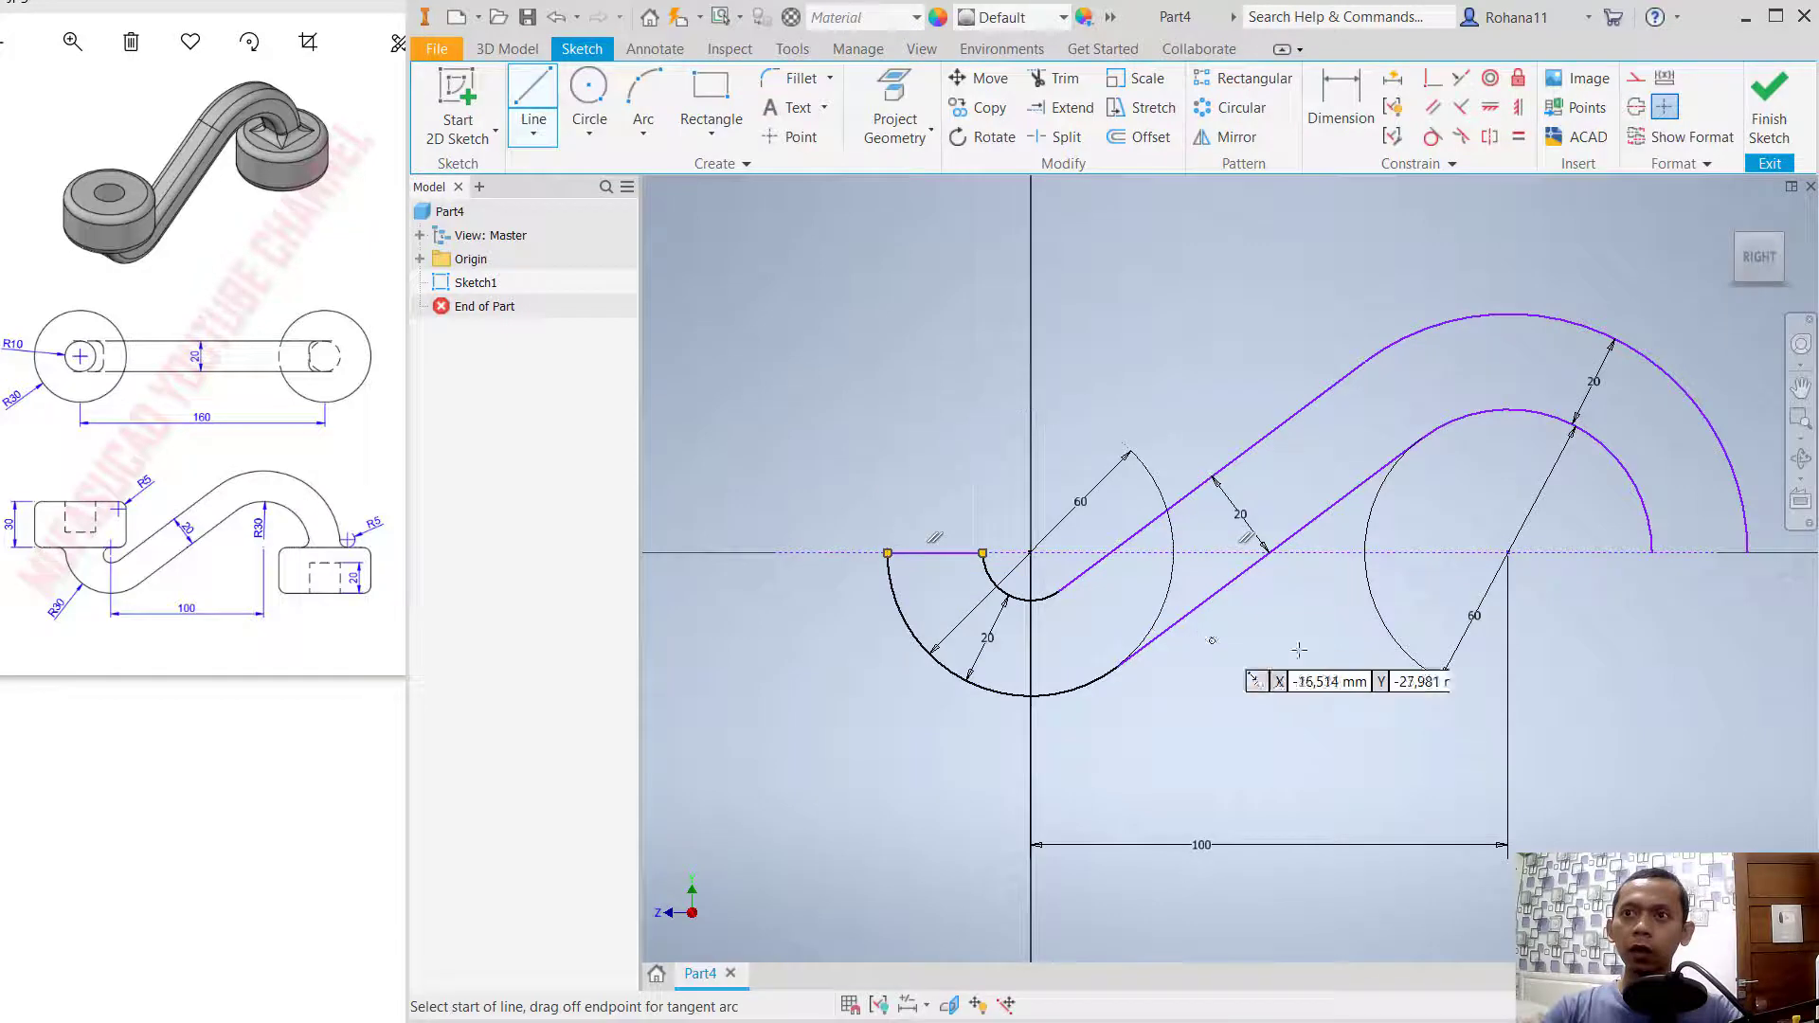
{"action": "left_click", "coordinate": [1653, 552]}
{"action": "double_click", "coordinate": [1748, 552]}
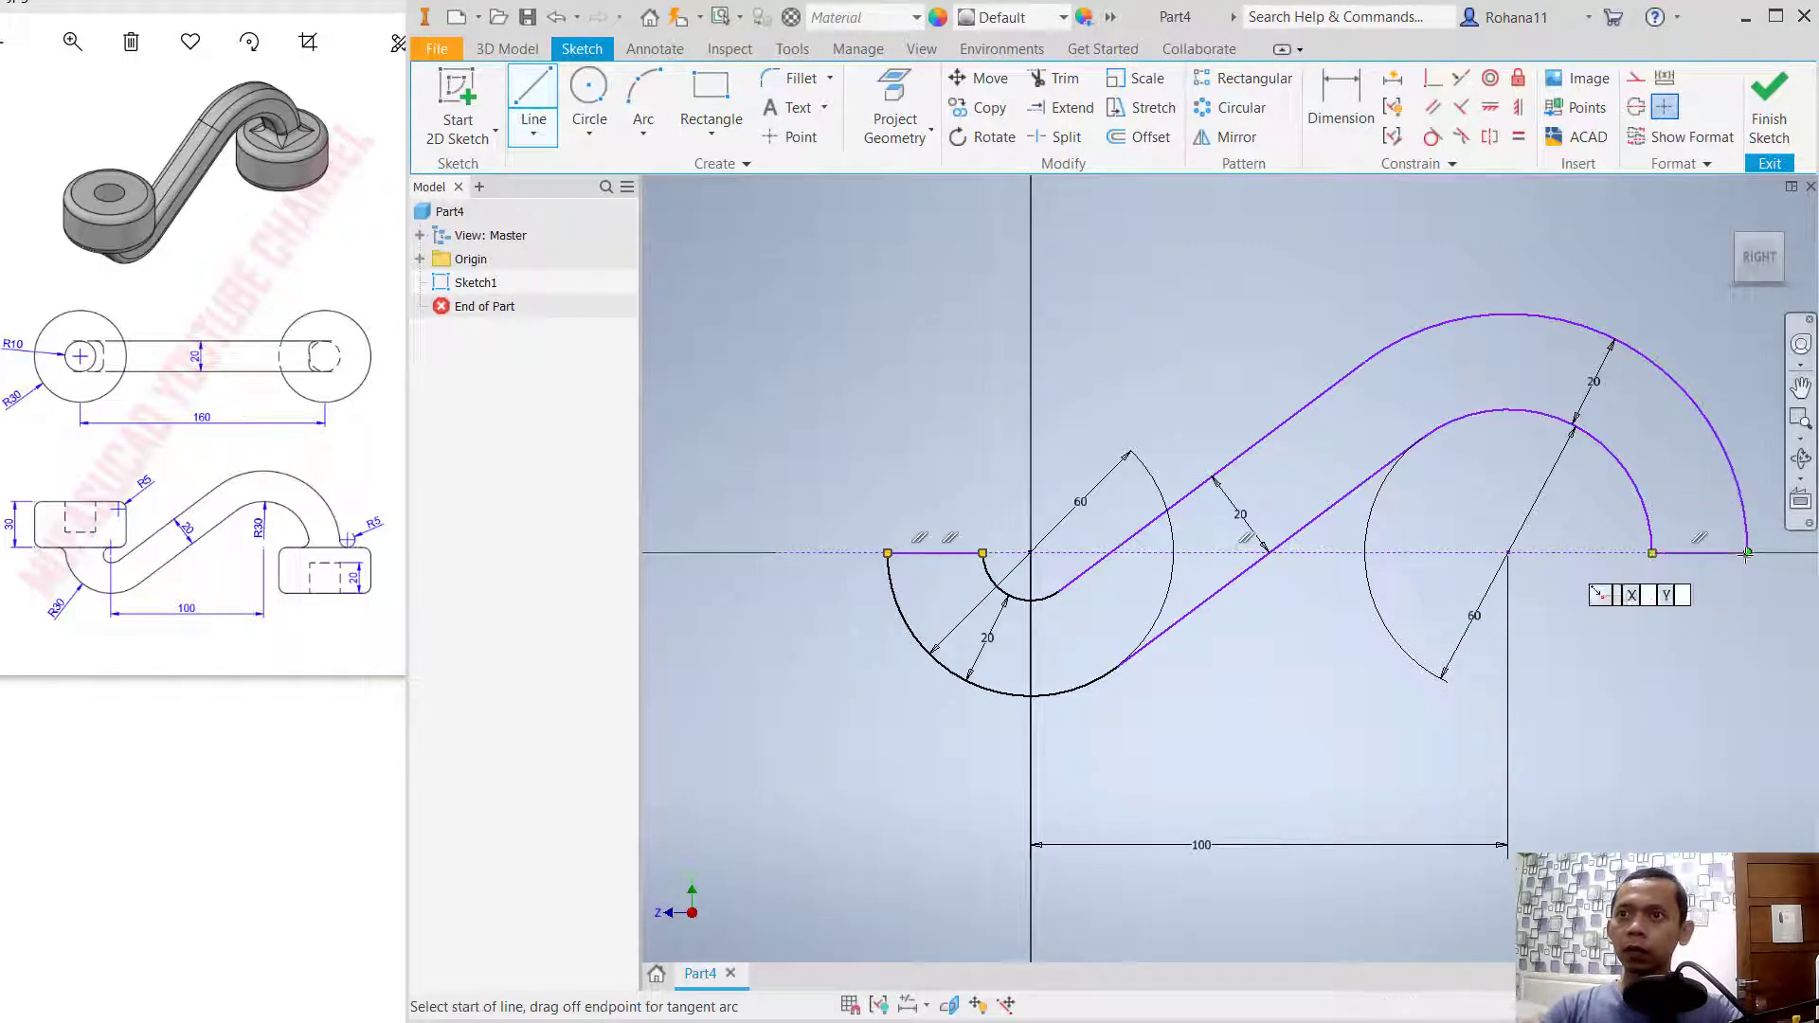
{"action": "left_click", "coordinate": [1791, 114]}
{"action": "scroll", "coordinate": [1485, 494], "scroll_direction": "down", "scroll_amount": 5}
Step: Extrude the S-shaped profile 20 mm into a solid arm, then select its left end face
{"action": "mouse_move", "coordinate": [1485, 495]}
{"action": "middle_mouse_down", "text": "shift"}
{"action": "mouse_move", "coordinate": [1445, 531]}
{"action": "mouse_move", "coordinate": [1480, 516]}
{"action": "mouse_move", "coordinate": [1583, 549]}
{"action": "mouse_move", "coordinate": [1463, 595]}
{"action": "middle_mouse_up", "text": "shift"}
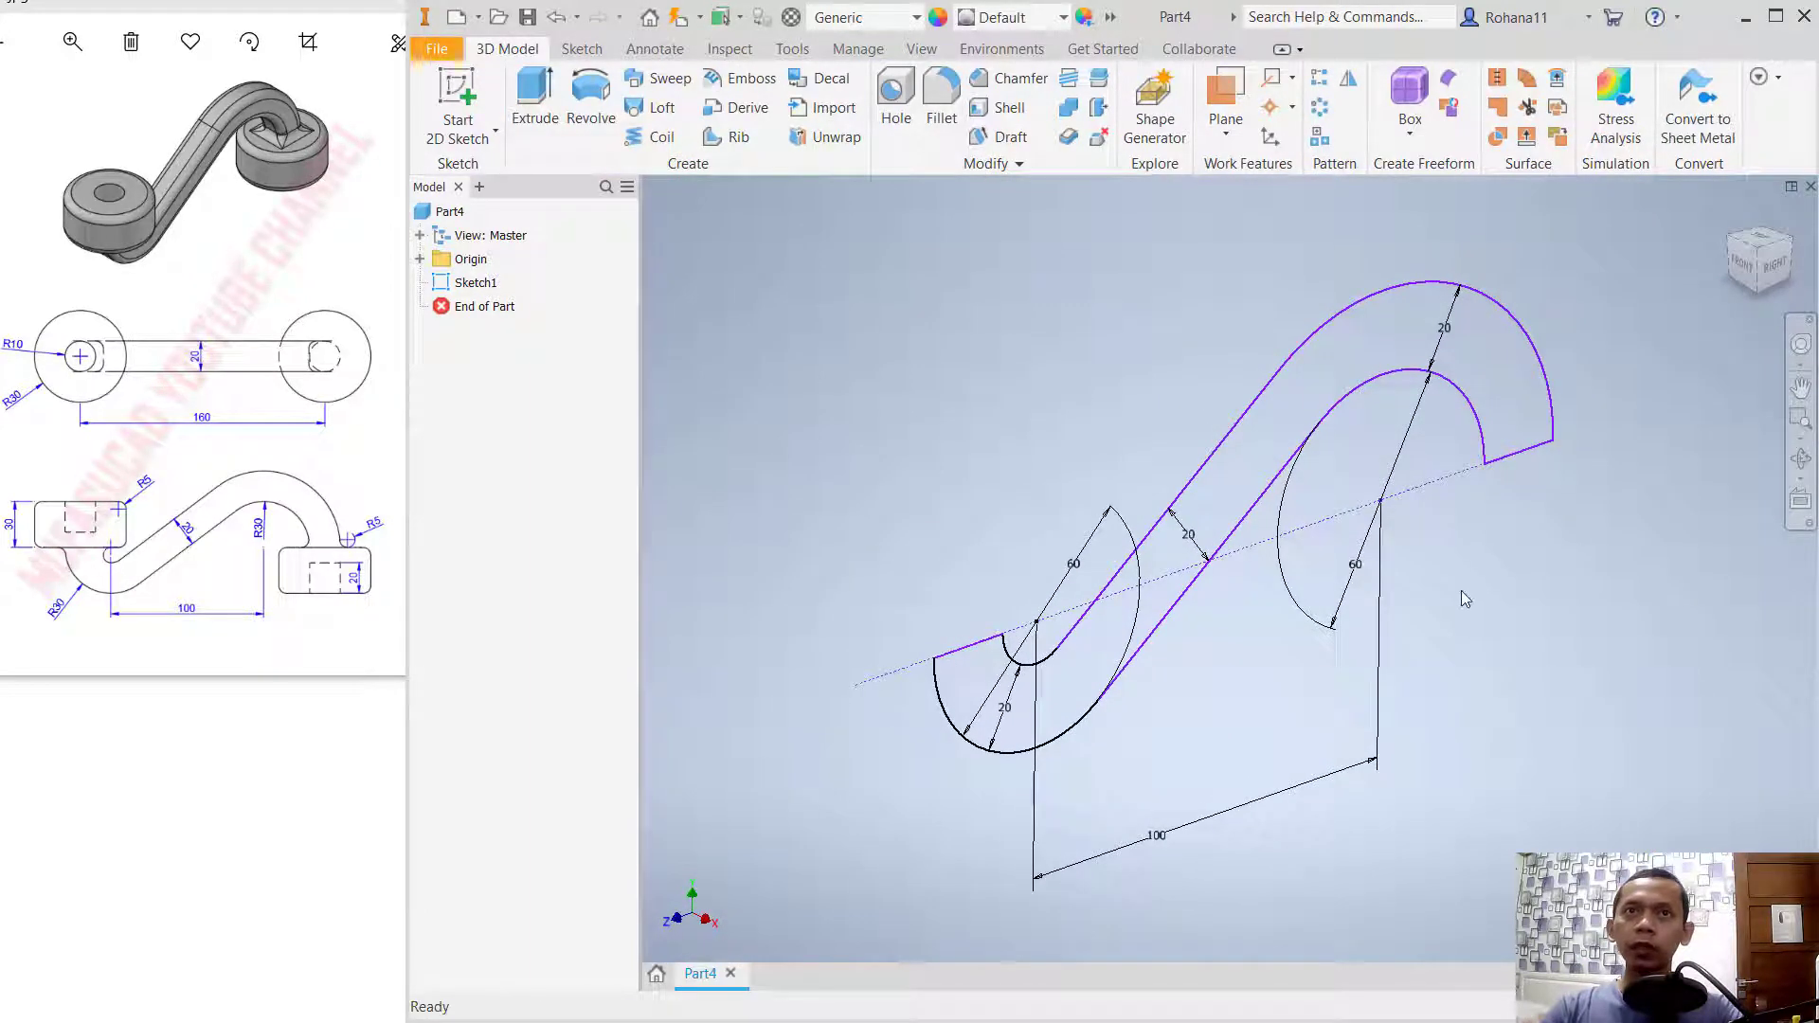
{"action": "left_click", "coordinate": [535, 95]}
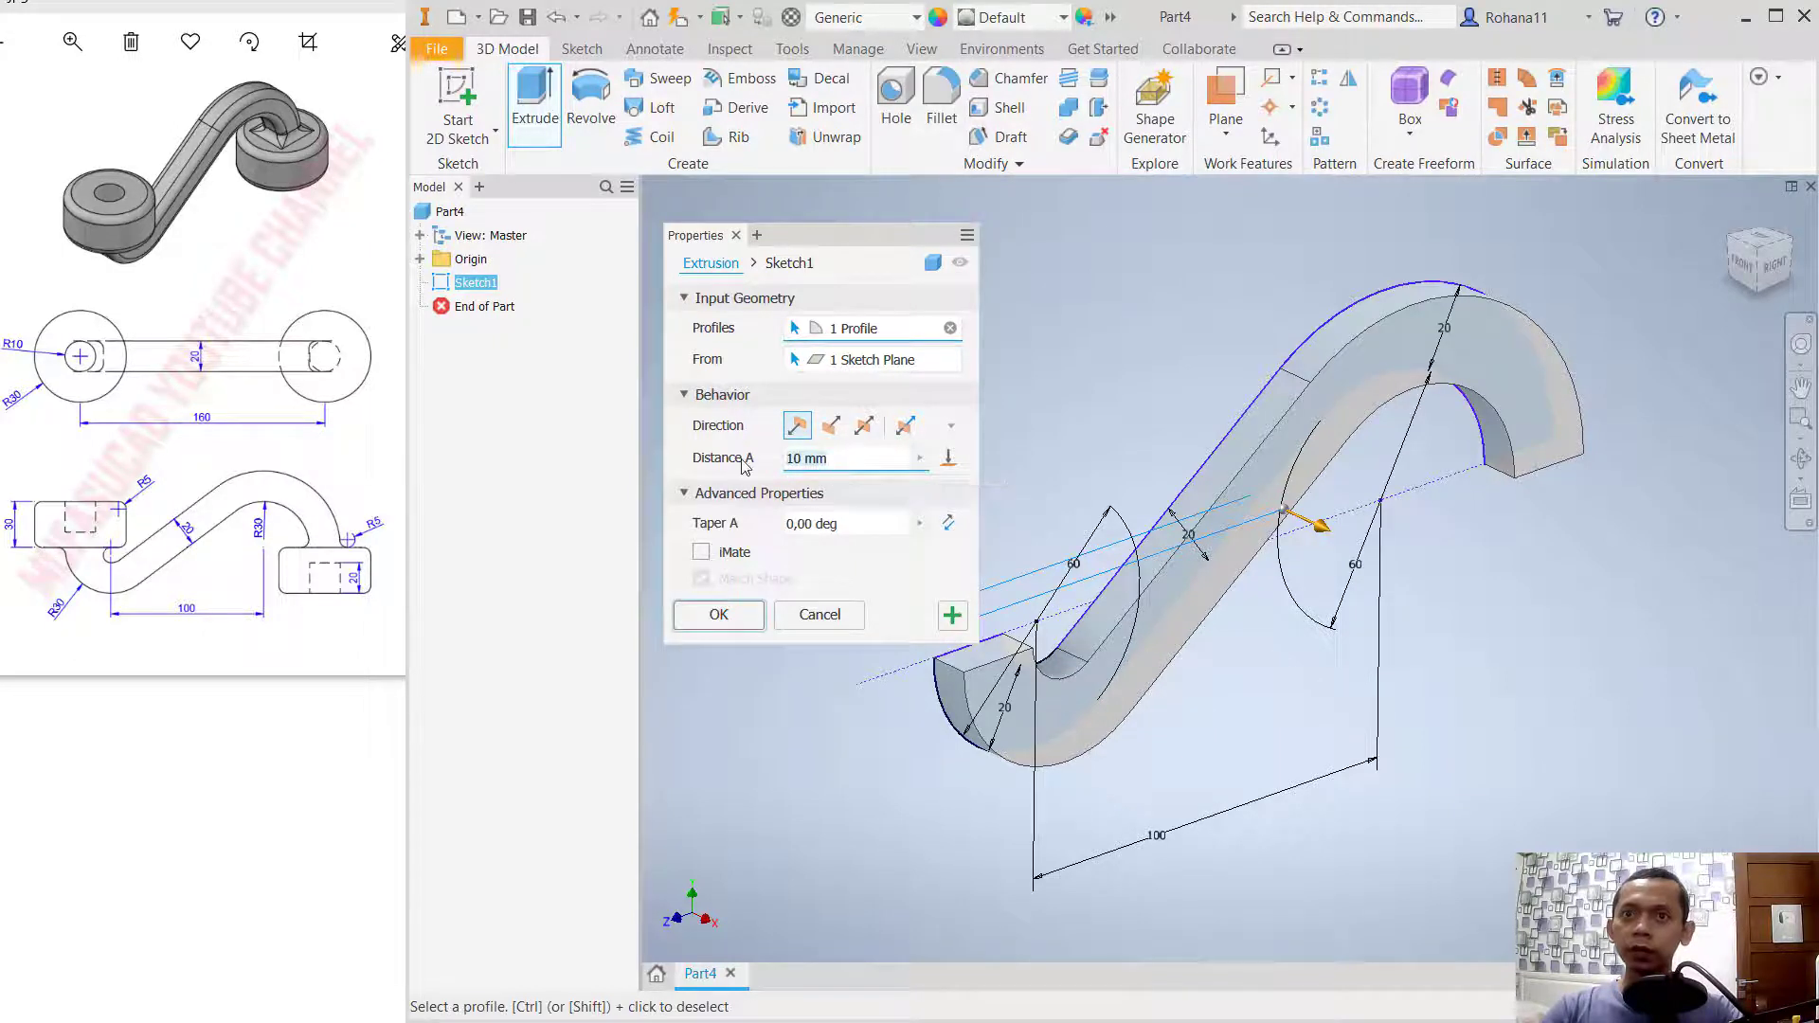
{"action": "type", "text": "20"}
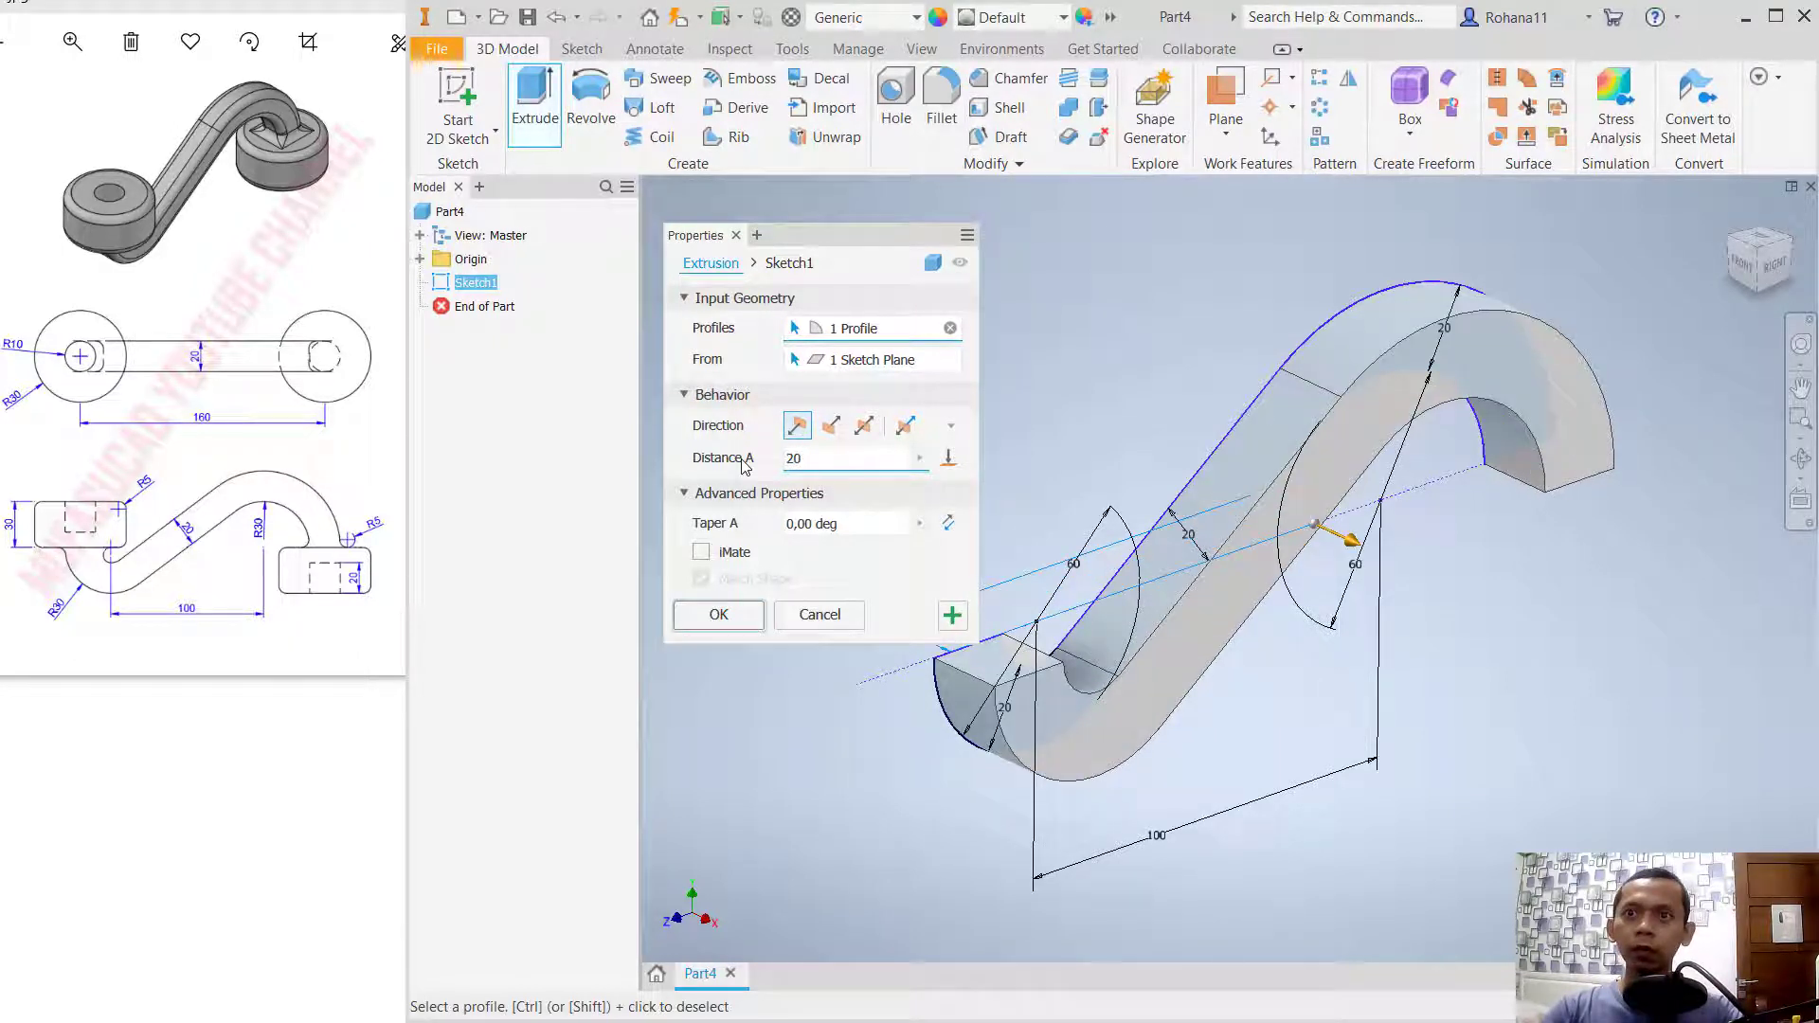
{"action": "key", "text": "Return"}
{"action": "middle_click_drag", "start_coordinate": [1165, 379], "coordinate": [1092, 427], "text": "shift"}
{"action": "left_click", "coordinate": [886, 597]}
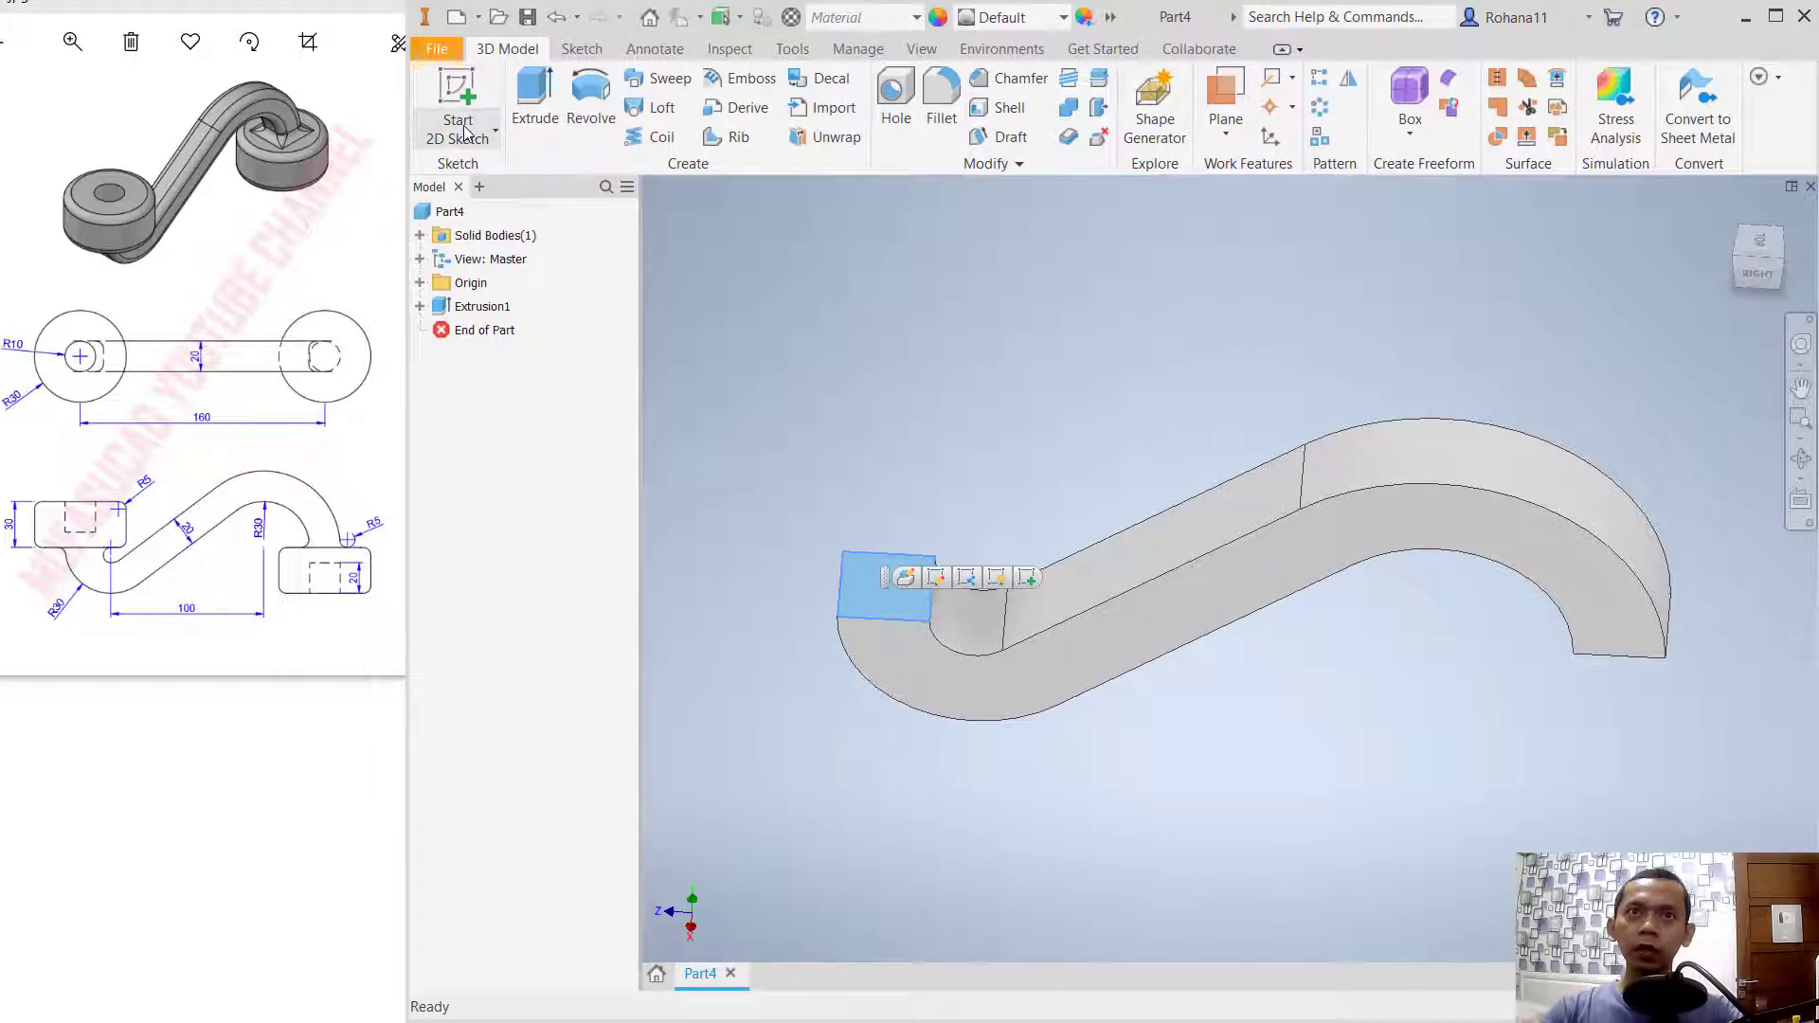
Step: Start a sketch on the arm's end face and draw a 60 mm circle
{"action": "left_click", "coordinate": [494, 132]}
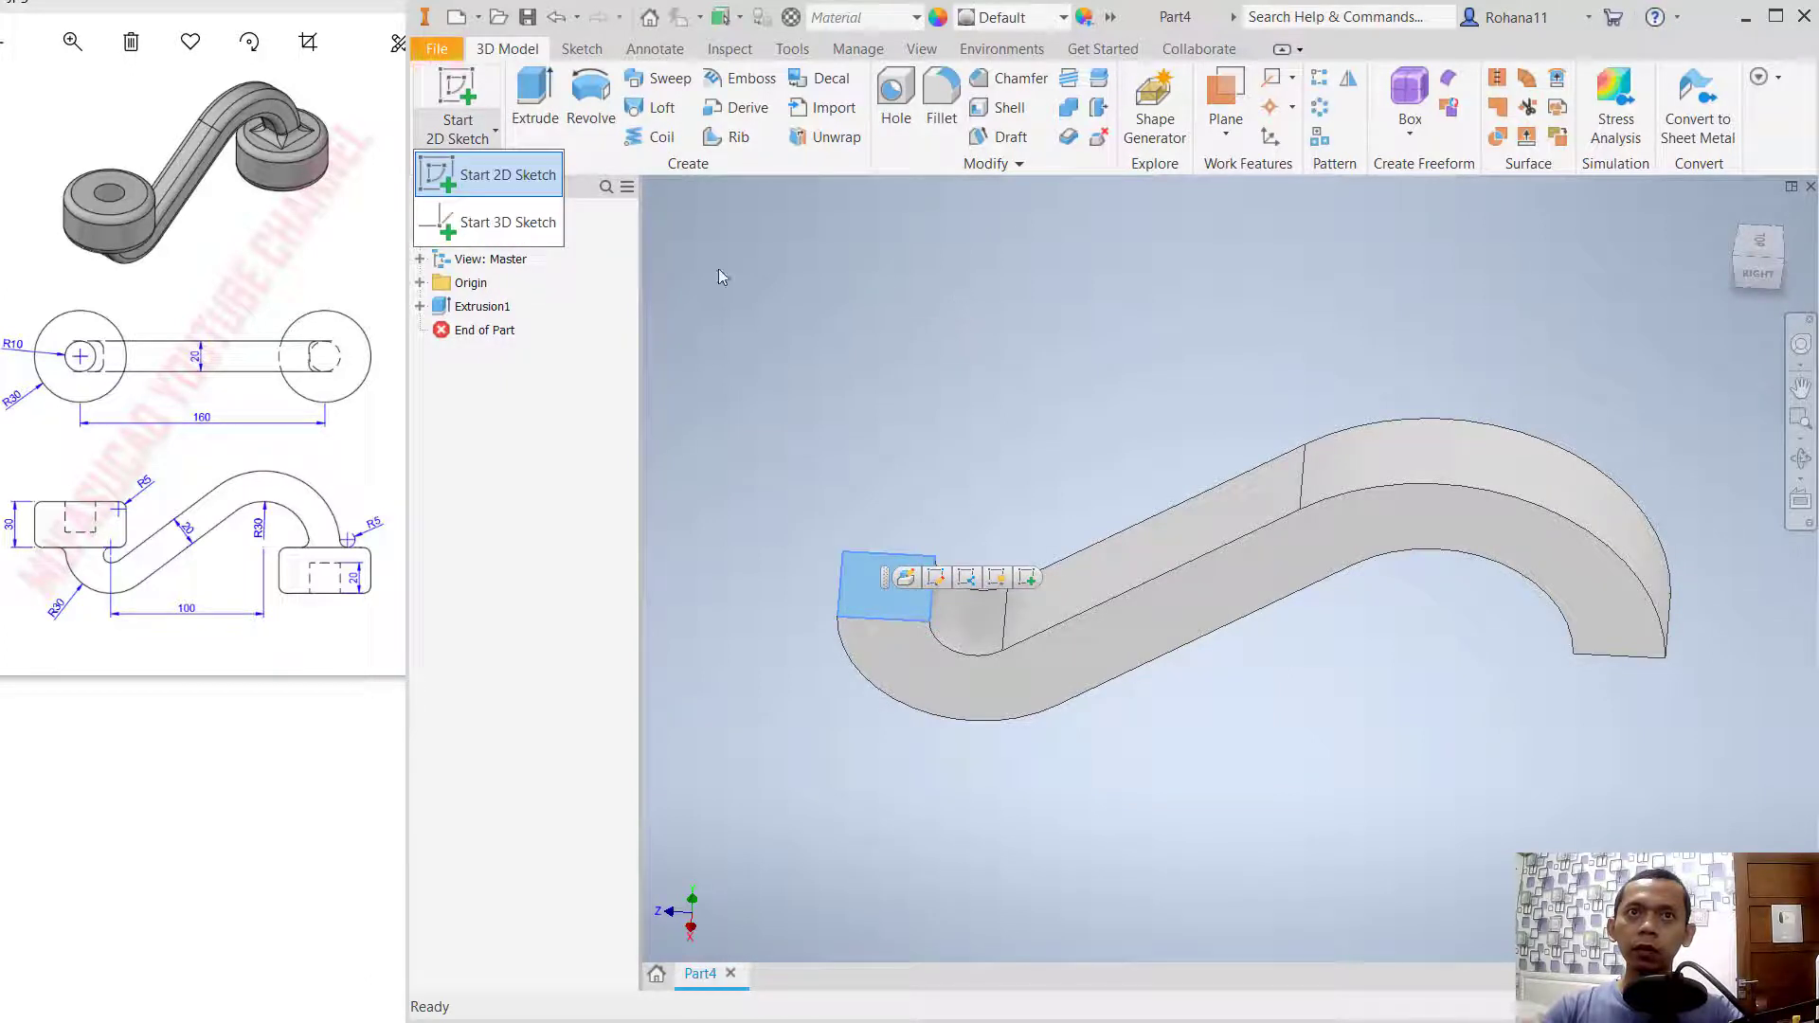
{"action": "left_click", "coordinate": [502, 175]}
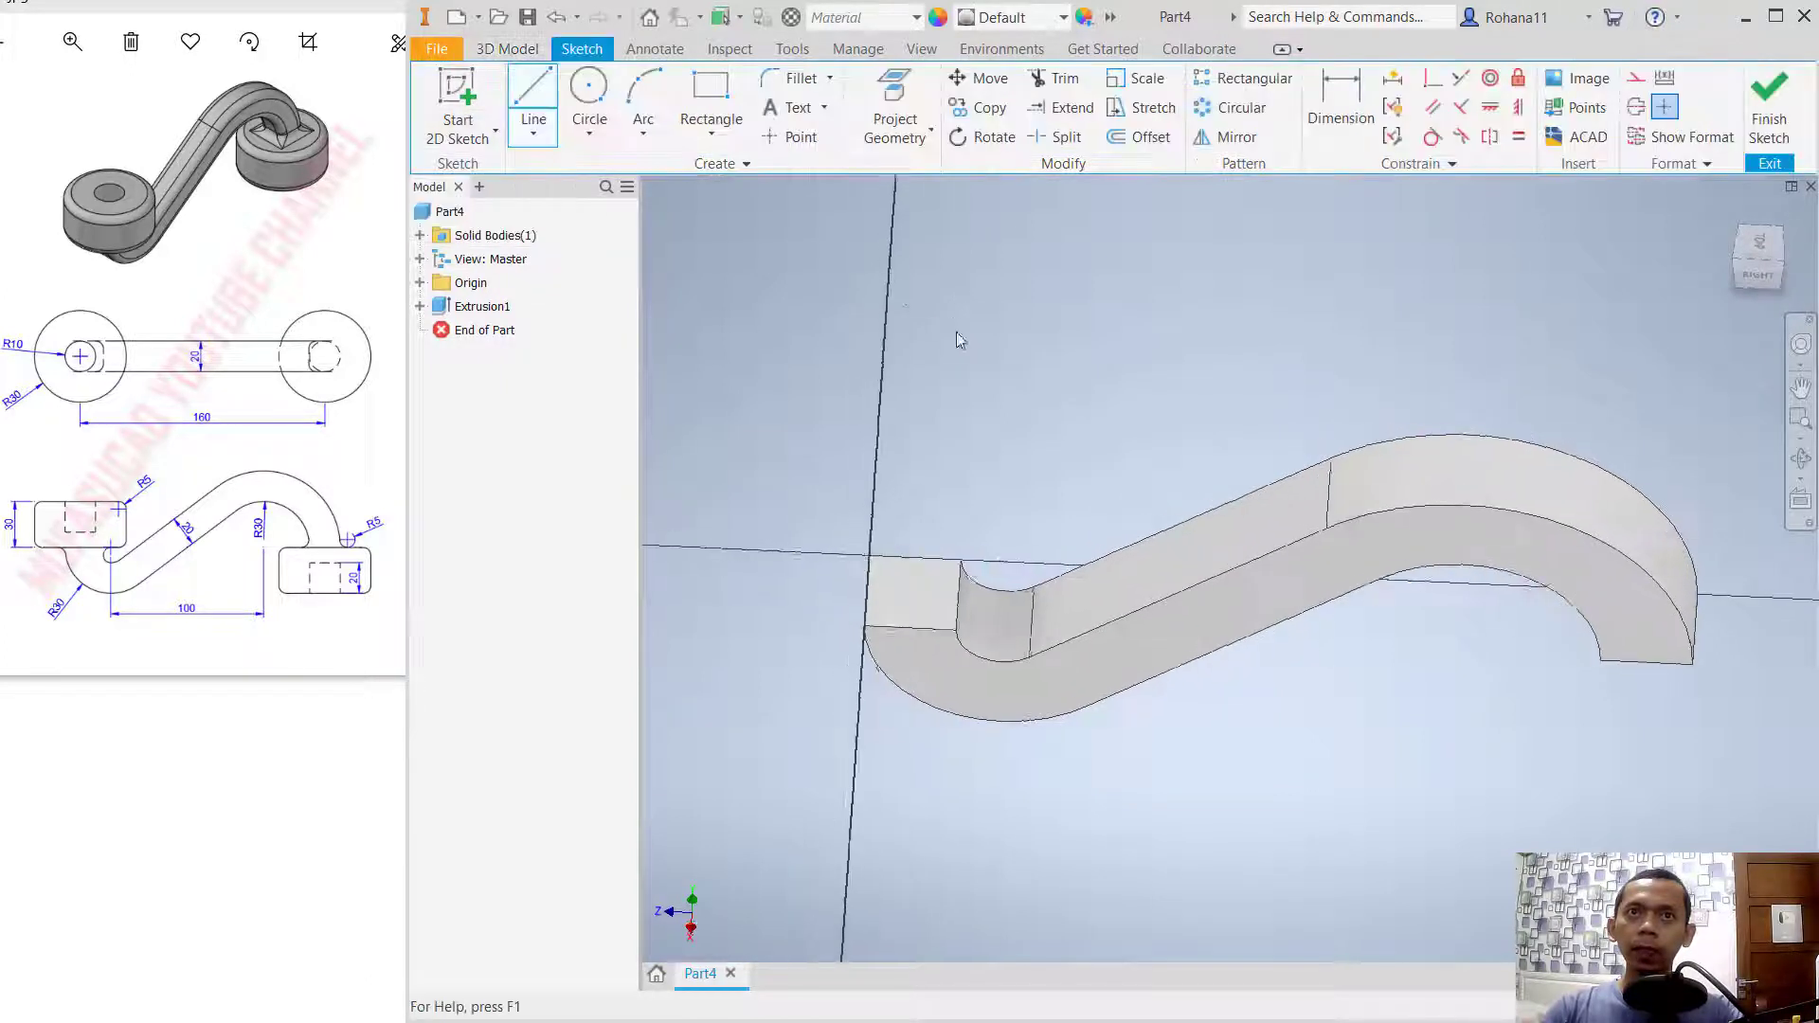
{"action": "left_click", "coordinate": [587, 99]}
{"action": "scroll", "coordinate": [1185, 611], "scroll_direction": "up", "scroll_amount": 3}
{"action": "scroll", "coordinate": [1173, 620], "scroll_direction": "down", "scroll_amount": 6}
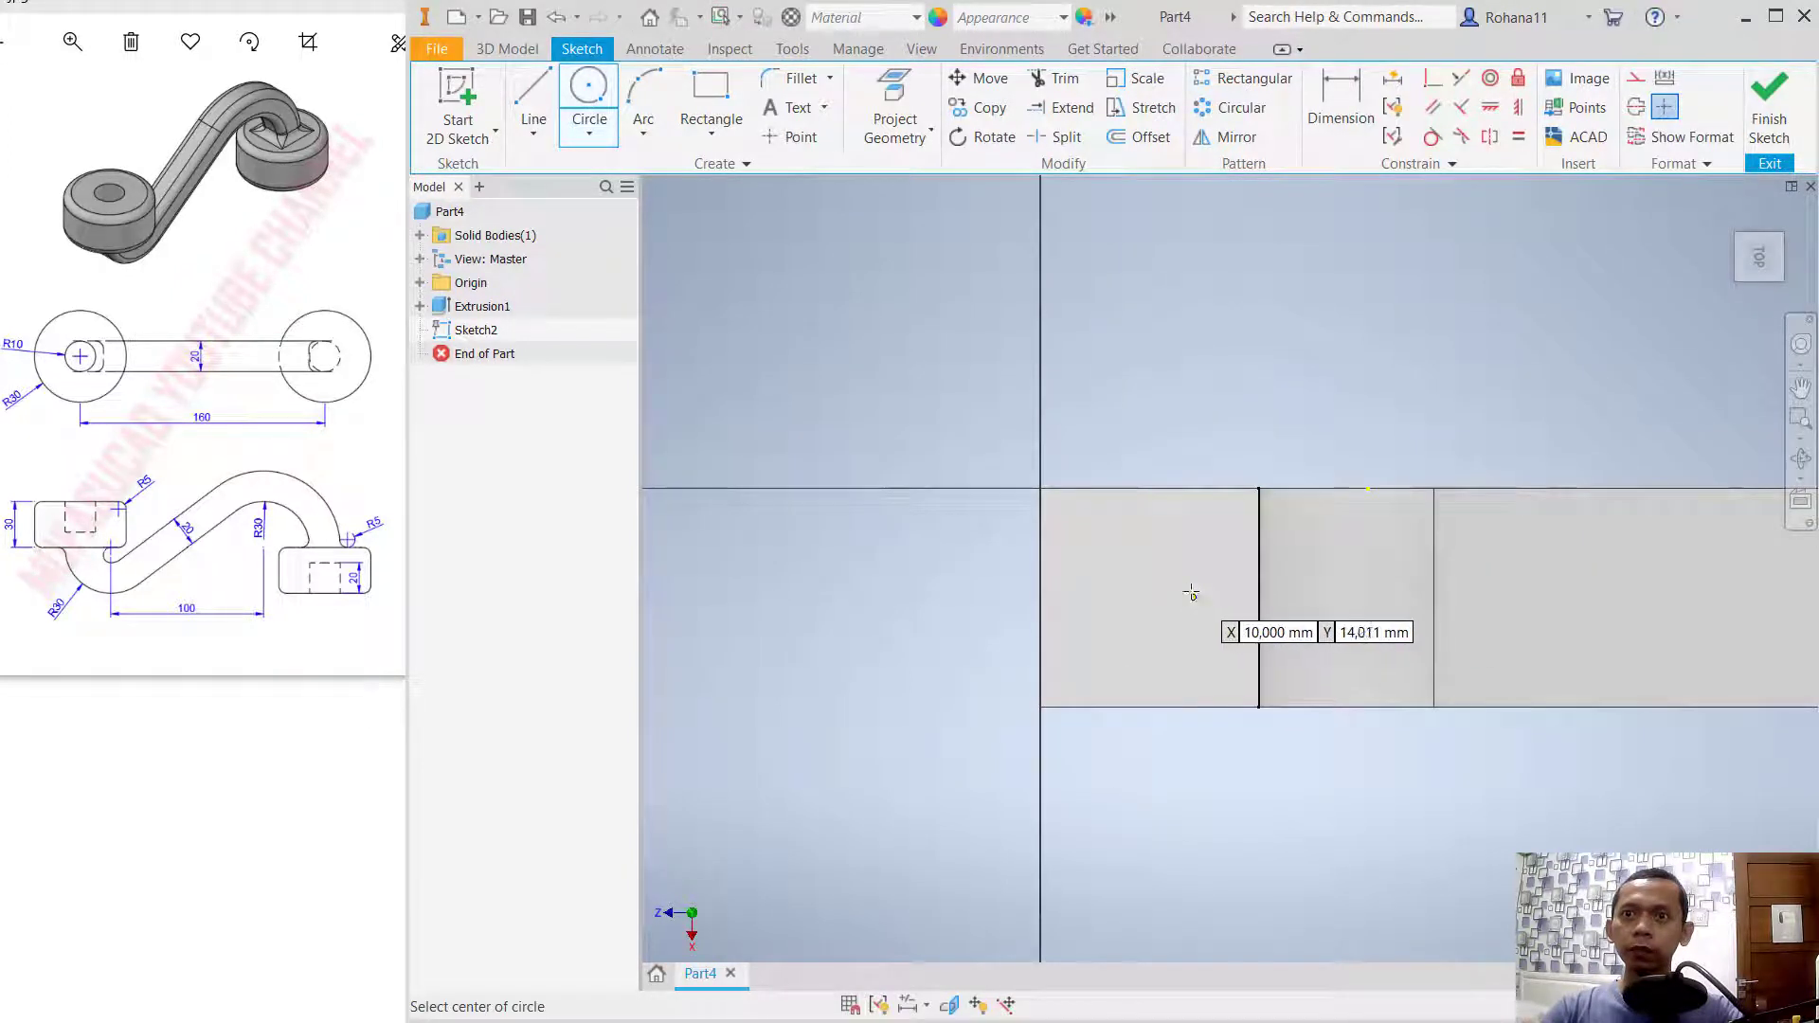
{"action": "left_click", "coordinate": [1160, 590]}
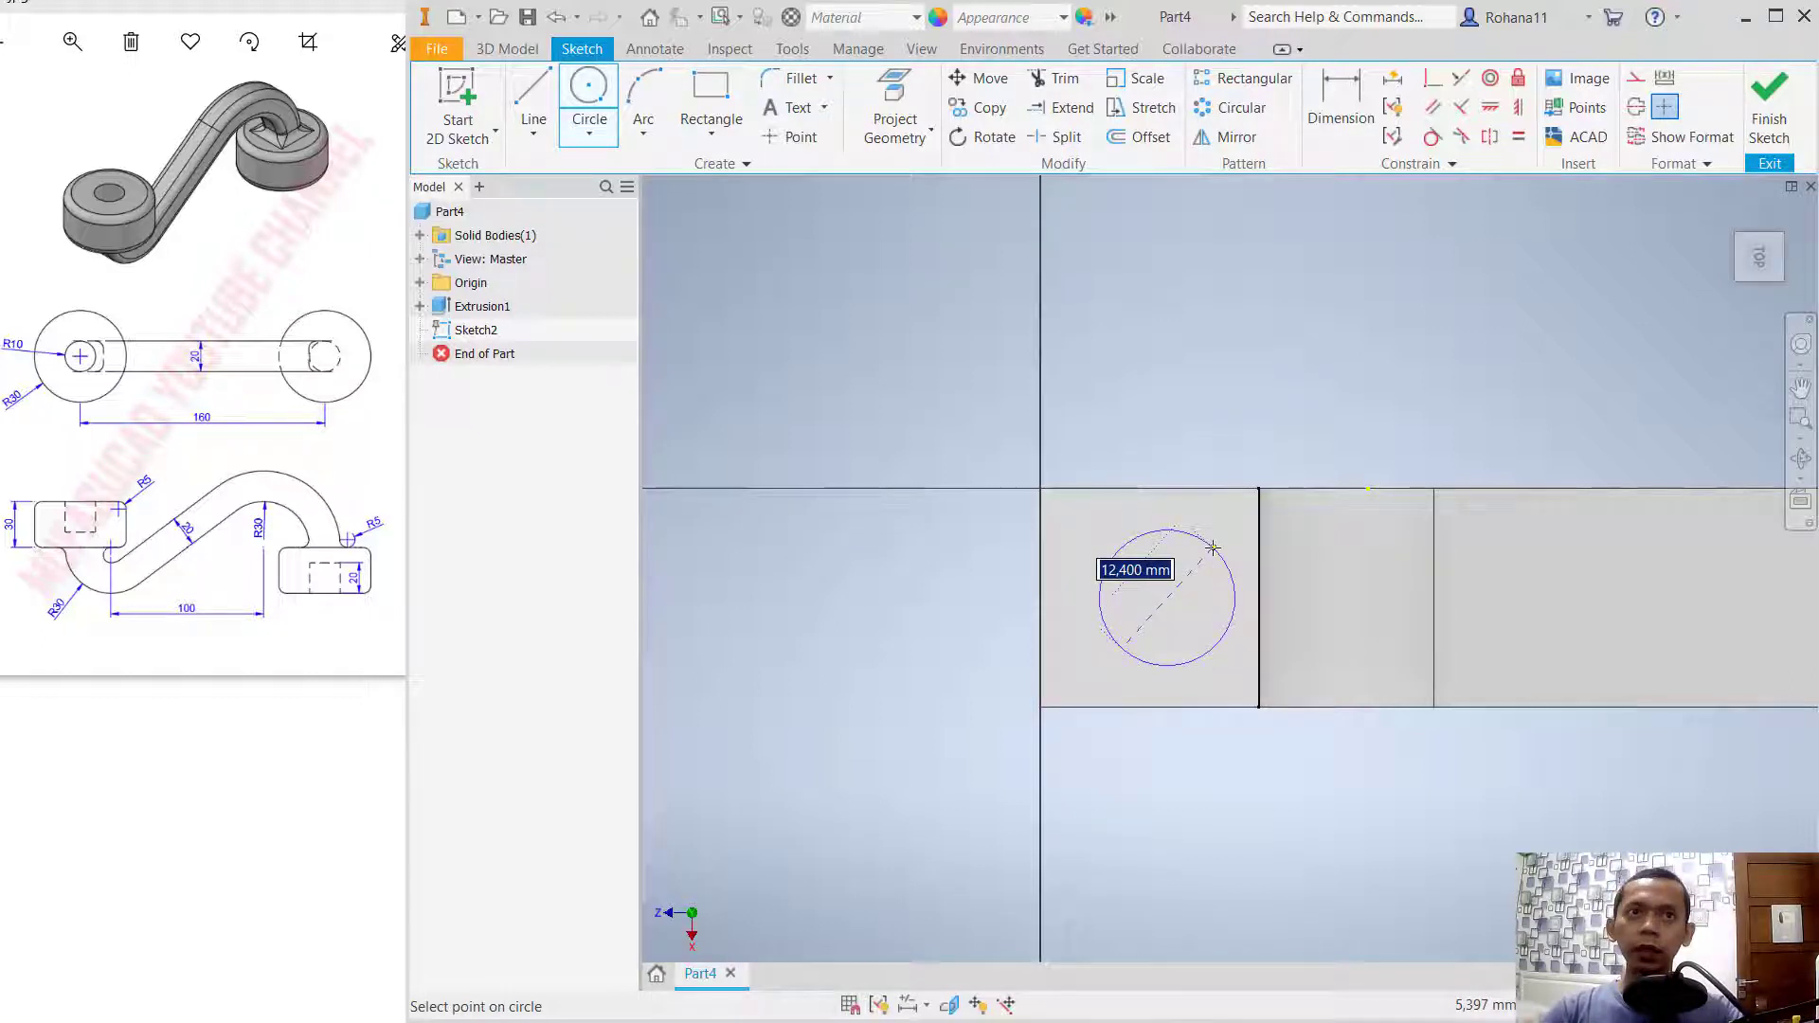
{"action": "type", "text": "60"}
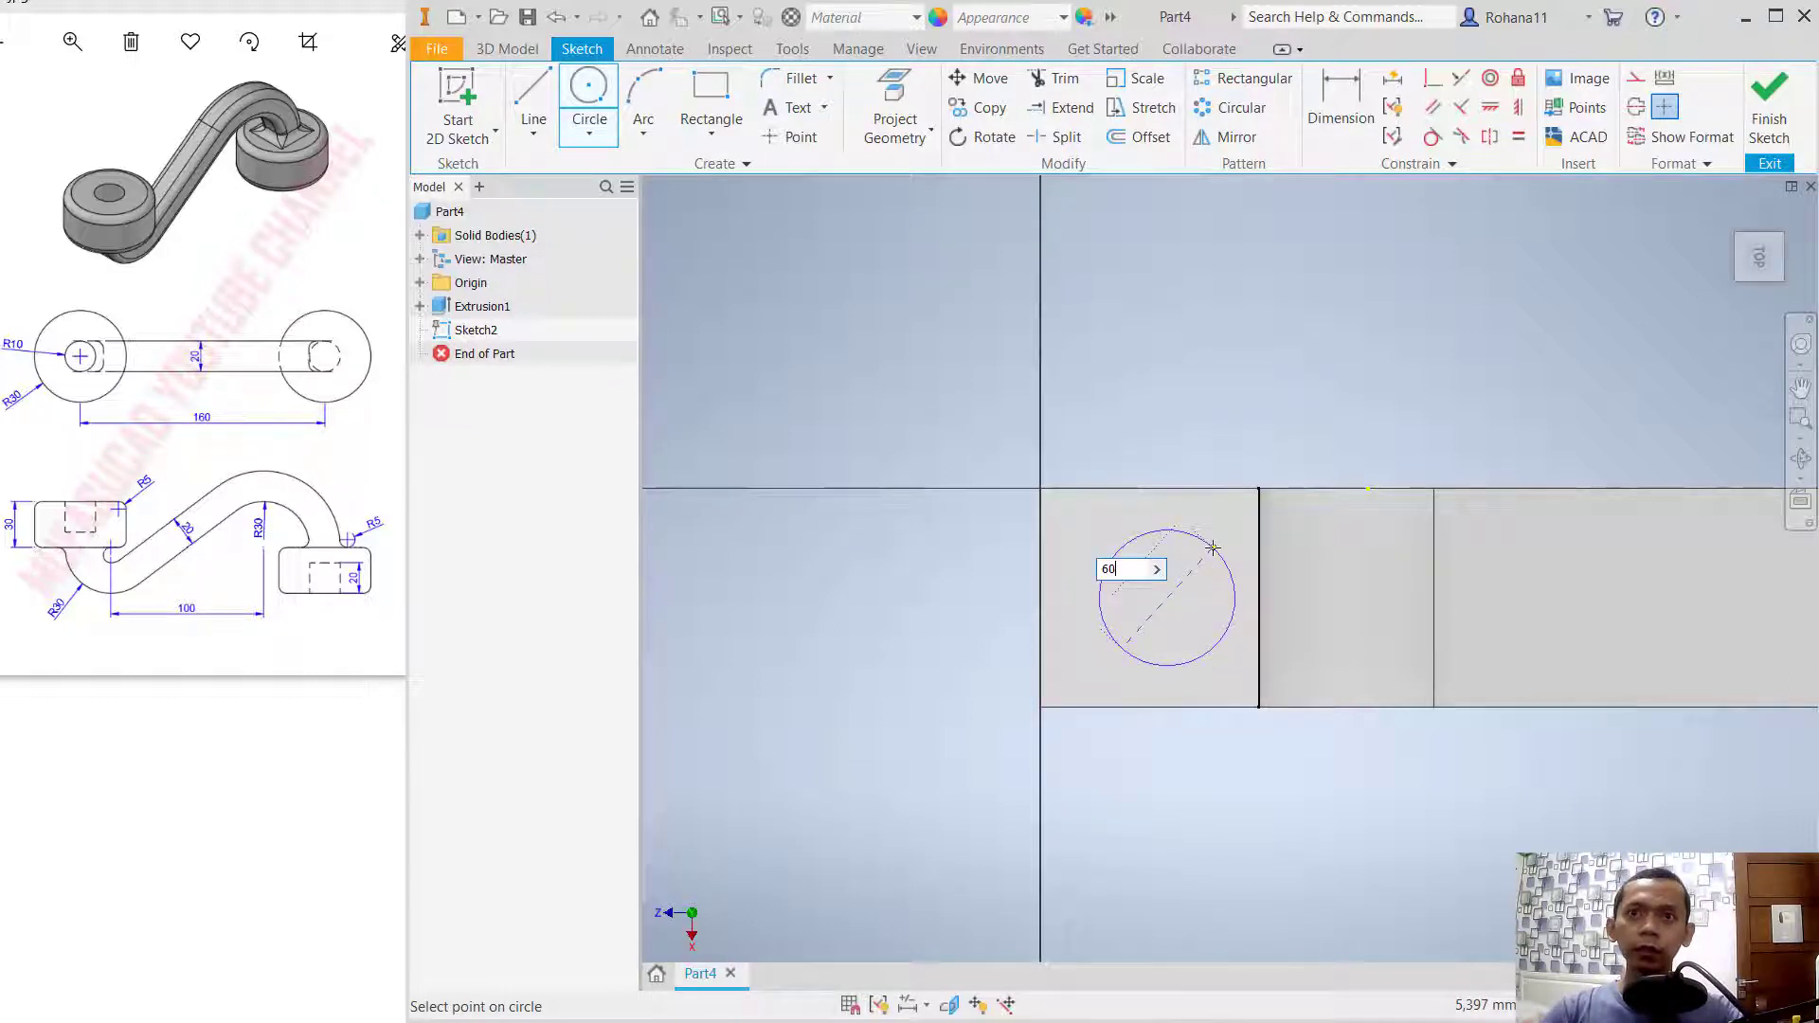
{"action": "key", "text": "Return"}
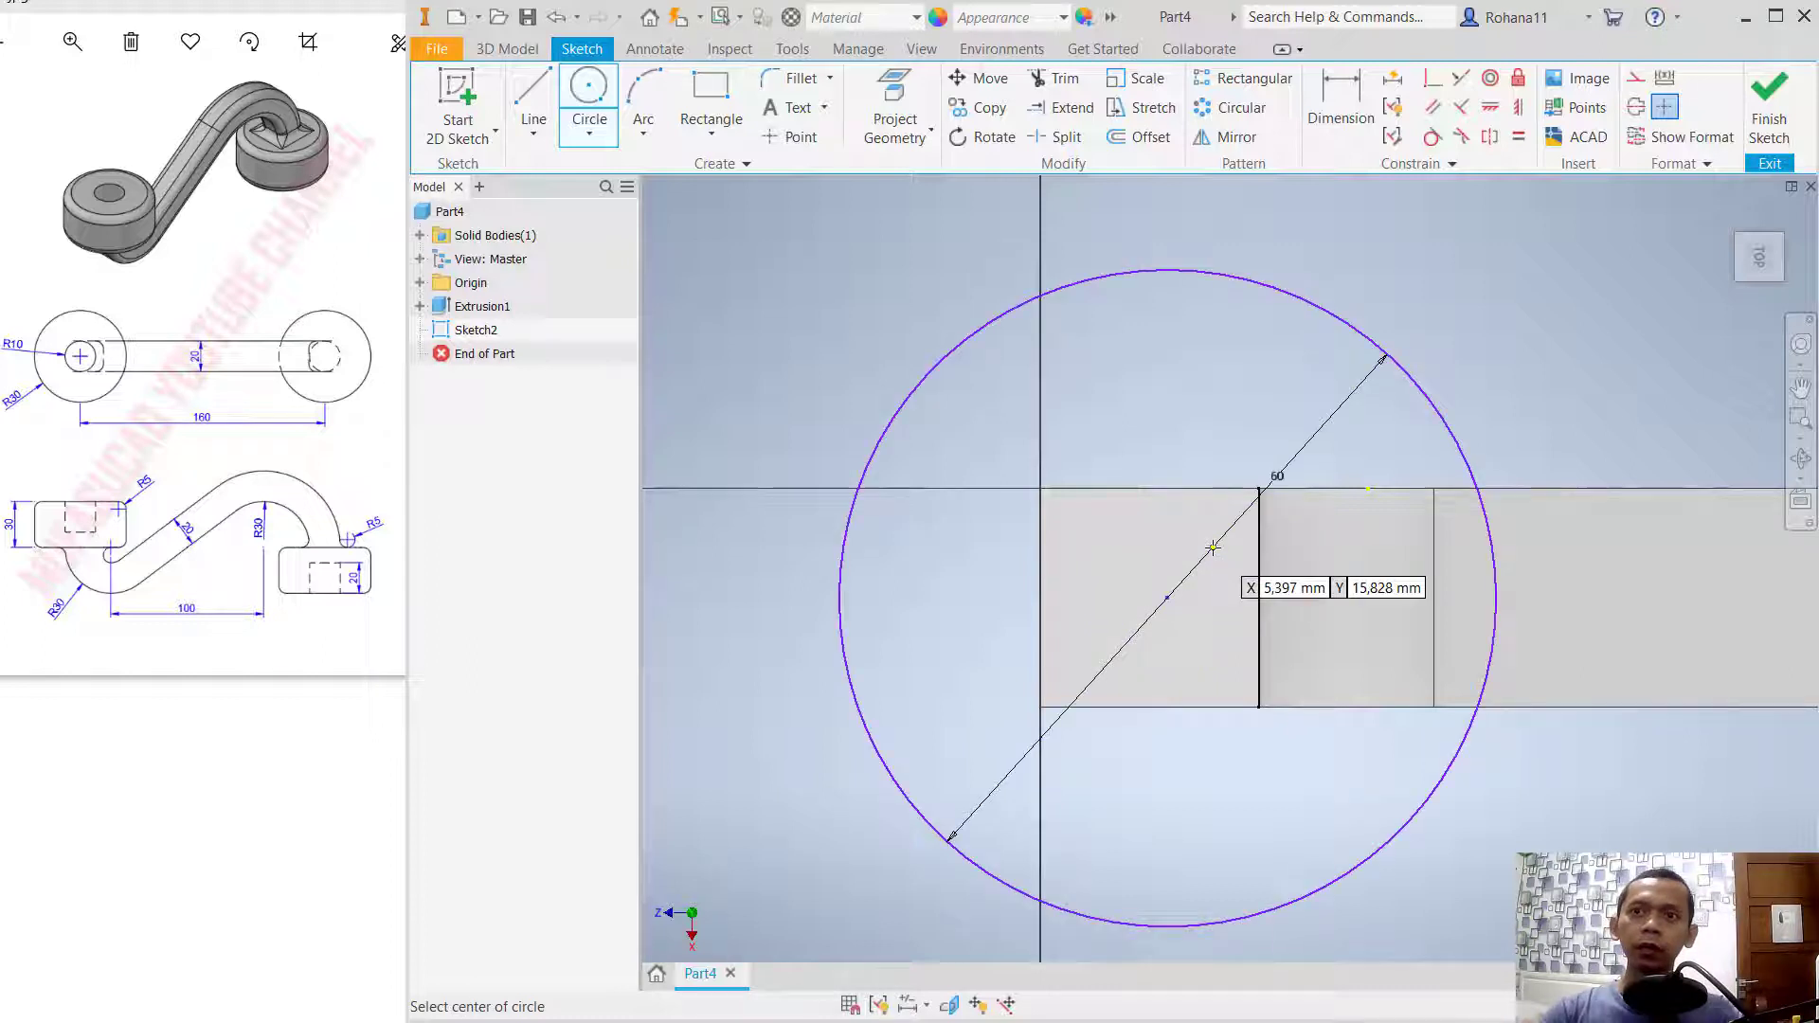
Step: Dimension the circle centre 10 mm from the arm's end edge
{"action": "key", "text": "d"}
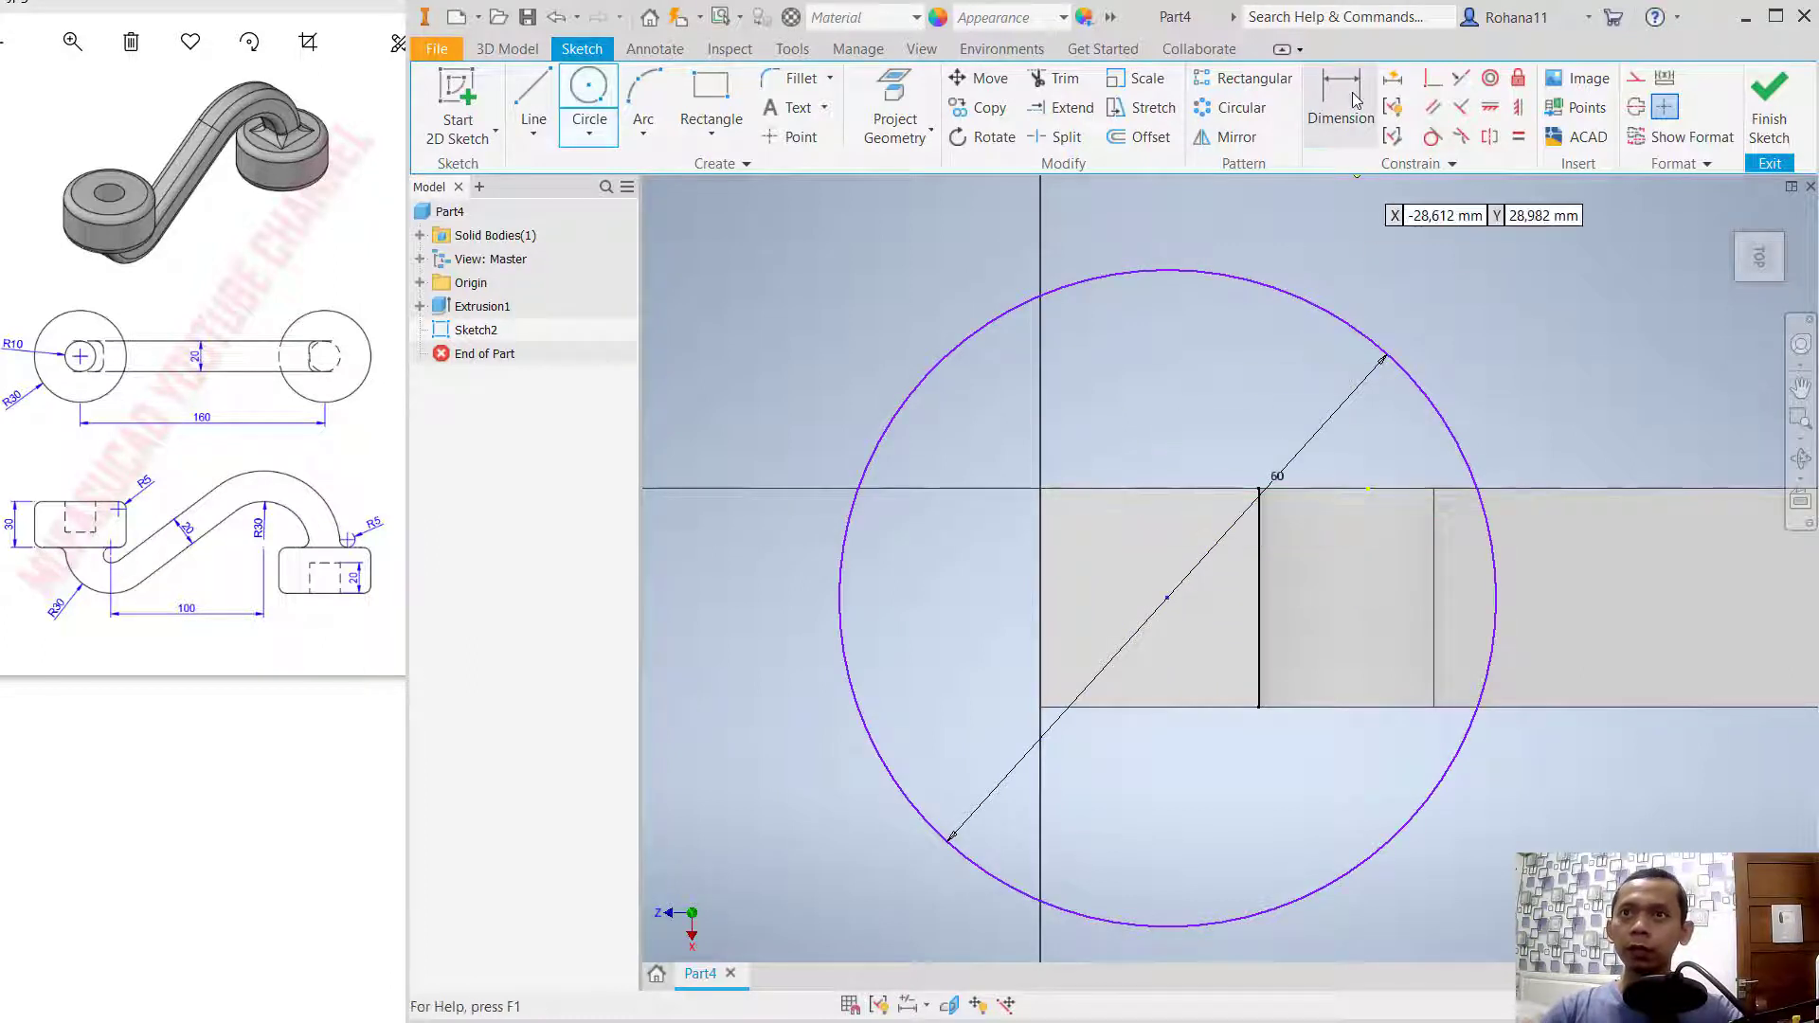
{"action": "left_click", "coordinate": [1167, 600]}
{"action": "left_click", "coordinate": [1259, 612]}
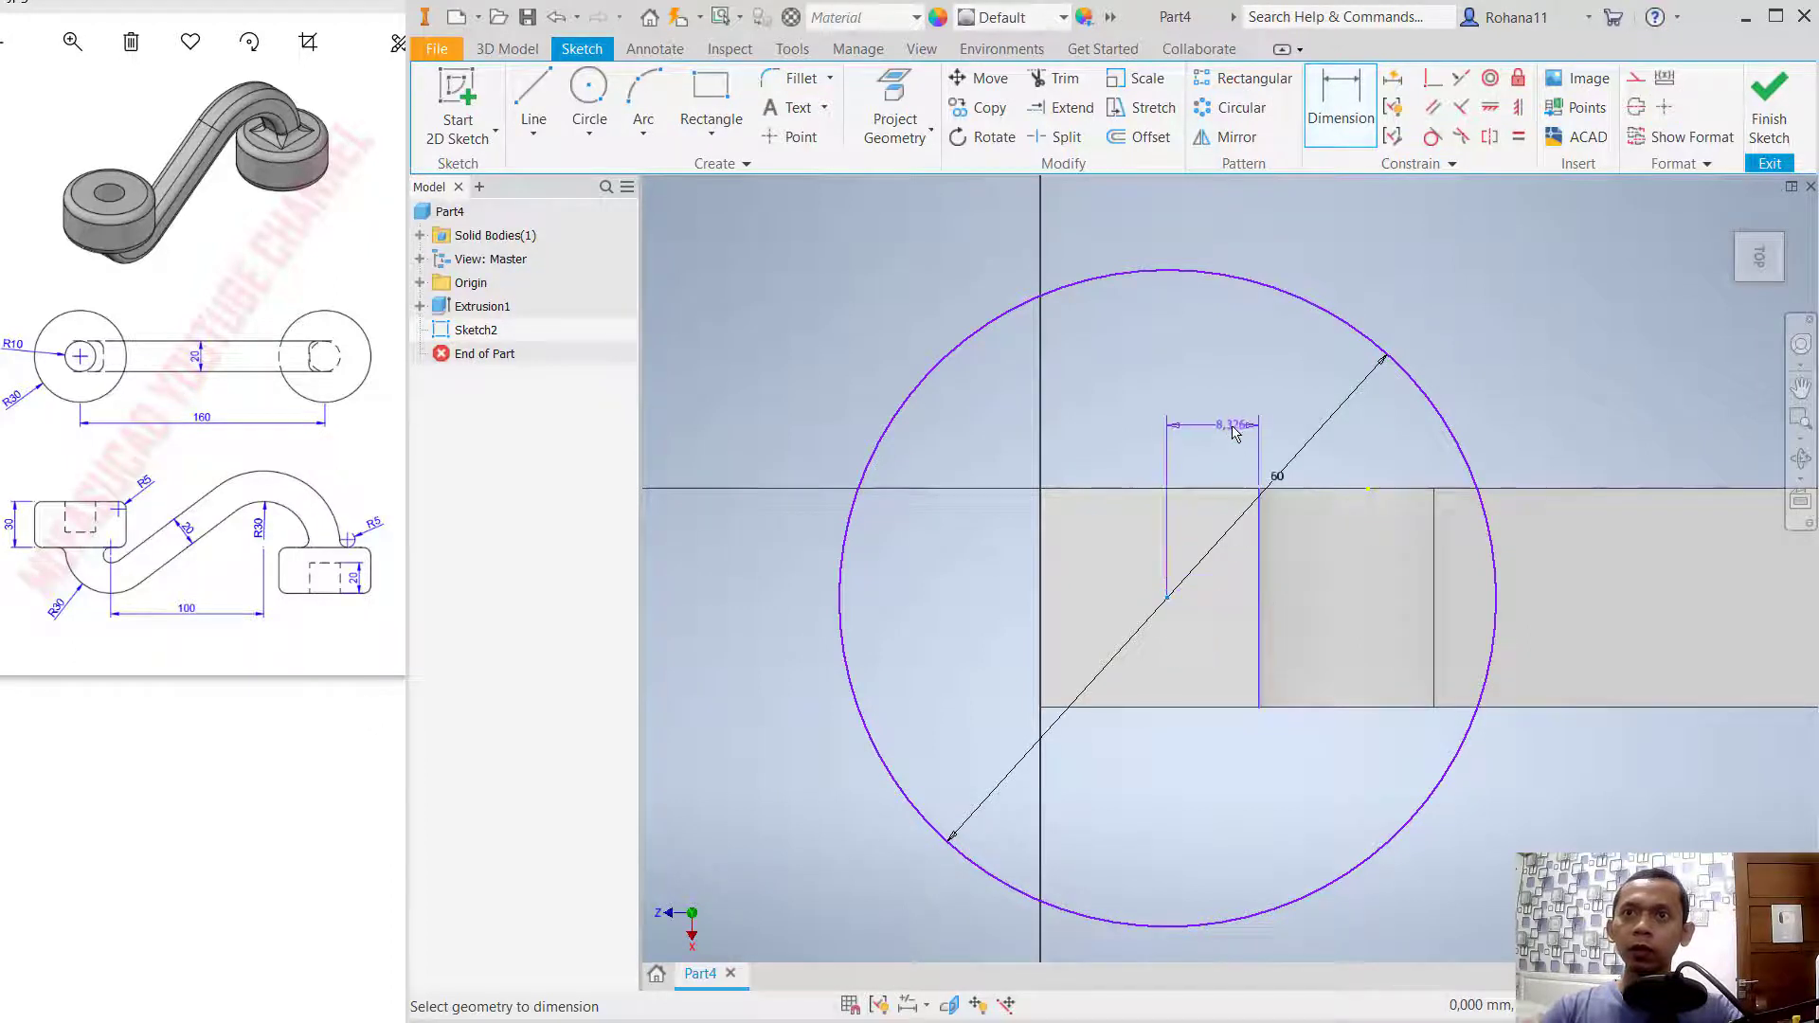
{"action": "left_click", "coordinate": [1230, 417]}
{"action": "type", "text": "10"}
{"action": "key", "text": "Return"}
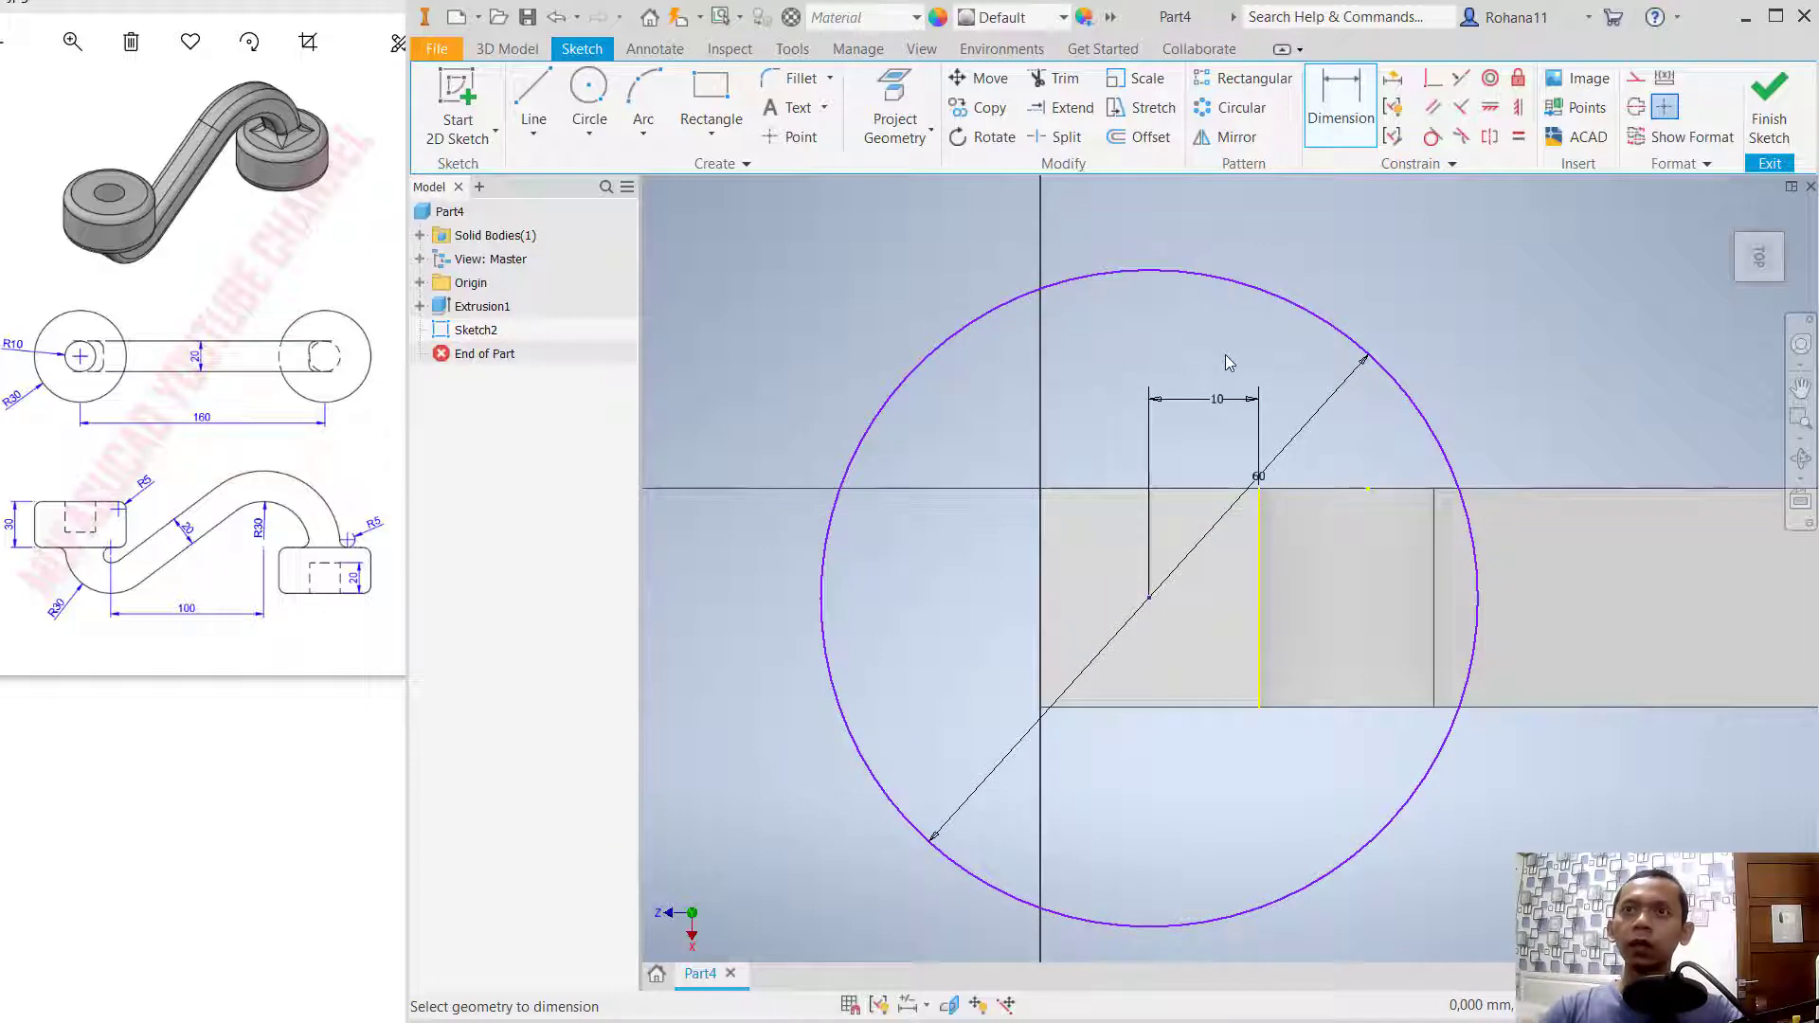
Step: Finish the sketch and extrude the circle 30 mm as a boss joined to the arm
{"action": "left_click", "coordinate": [1769, 106]}
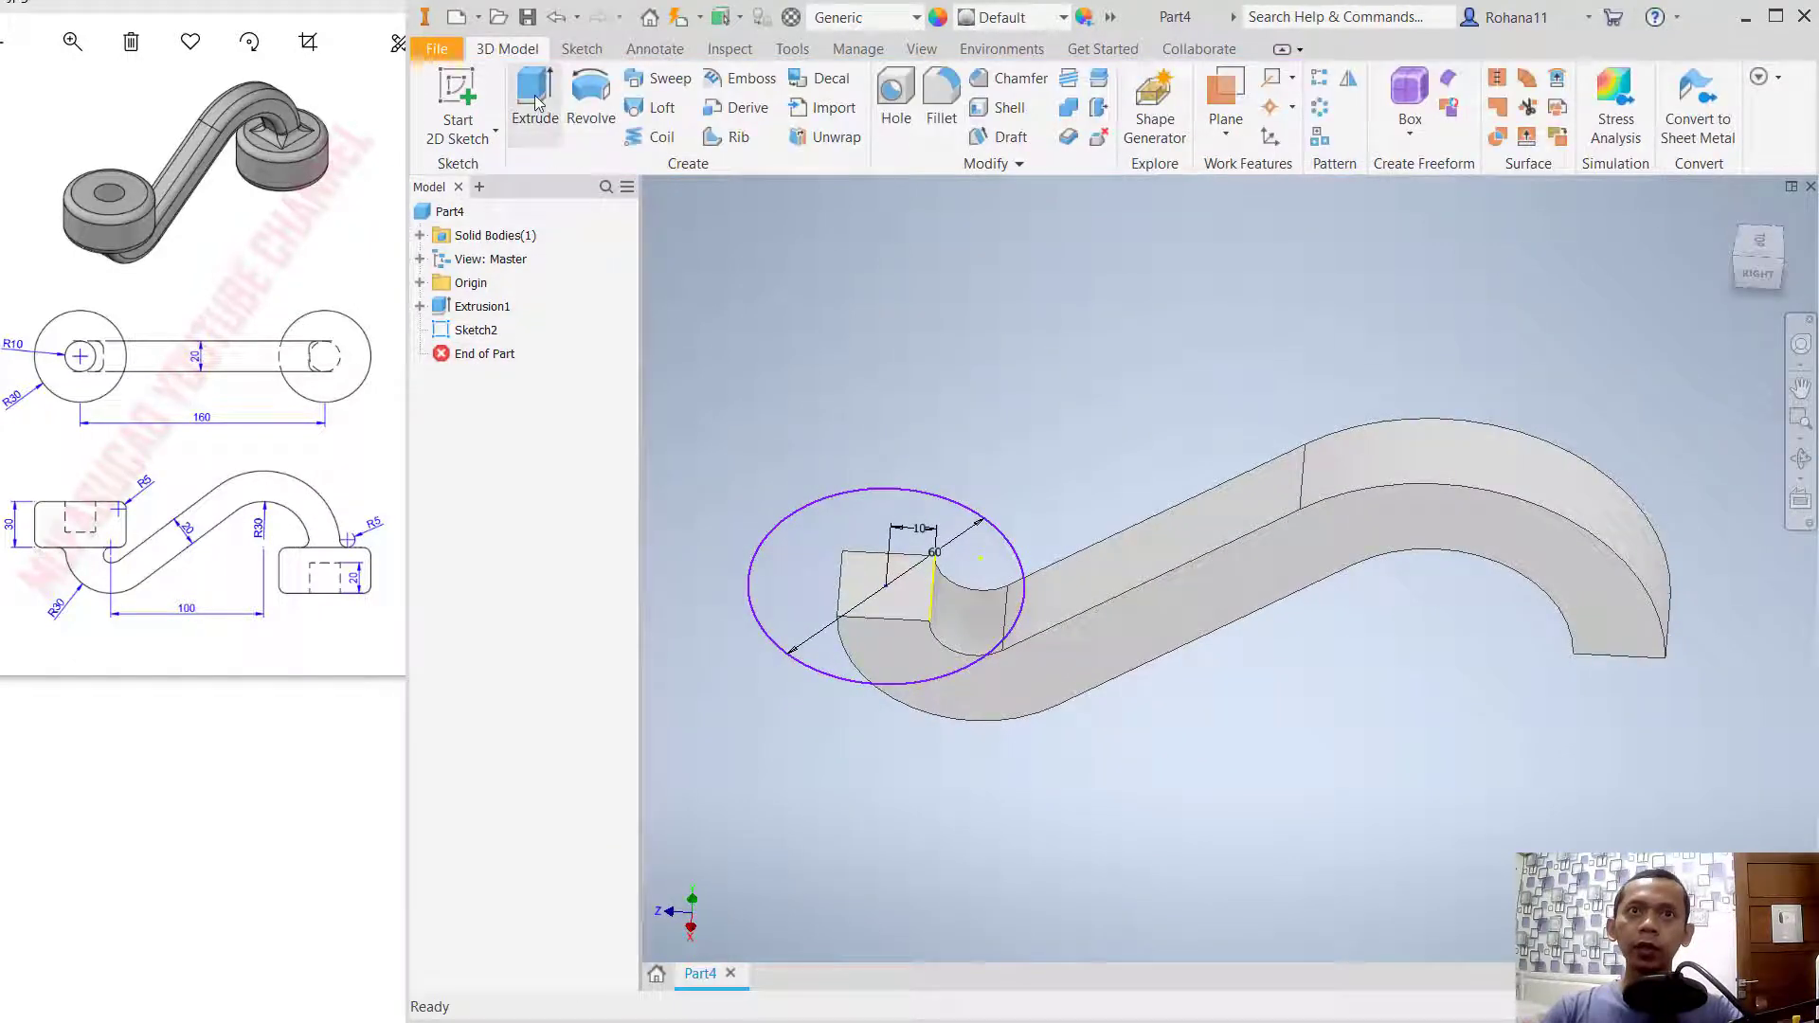
{"action": "left_click", "coordinate": [537, 102]}
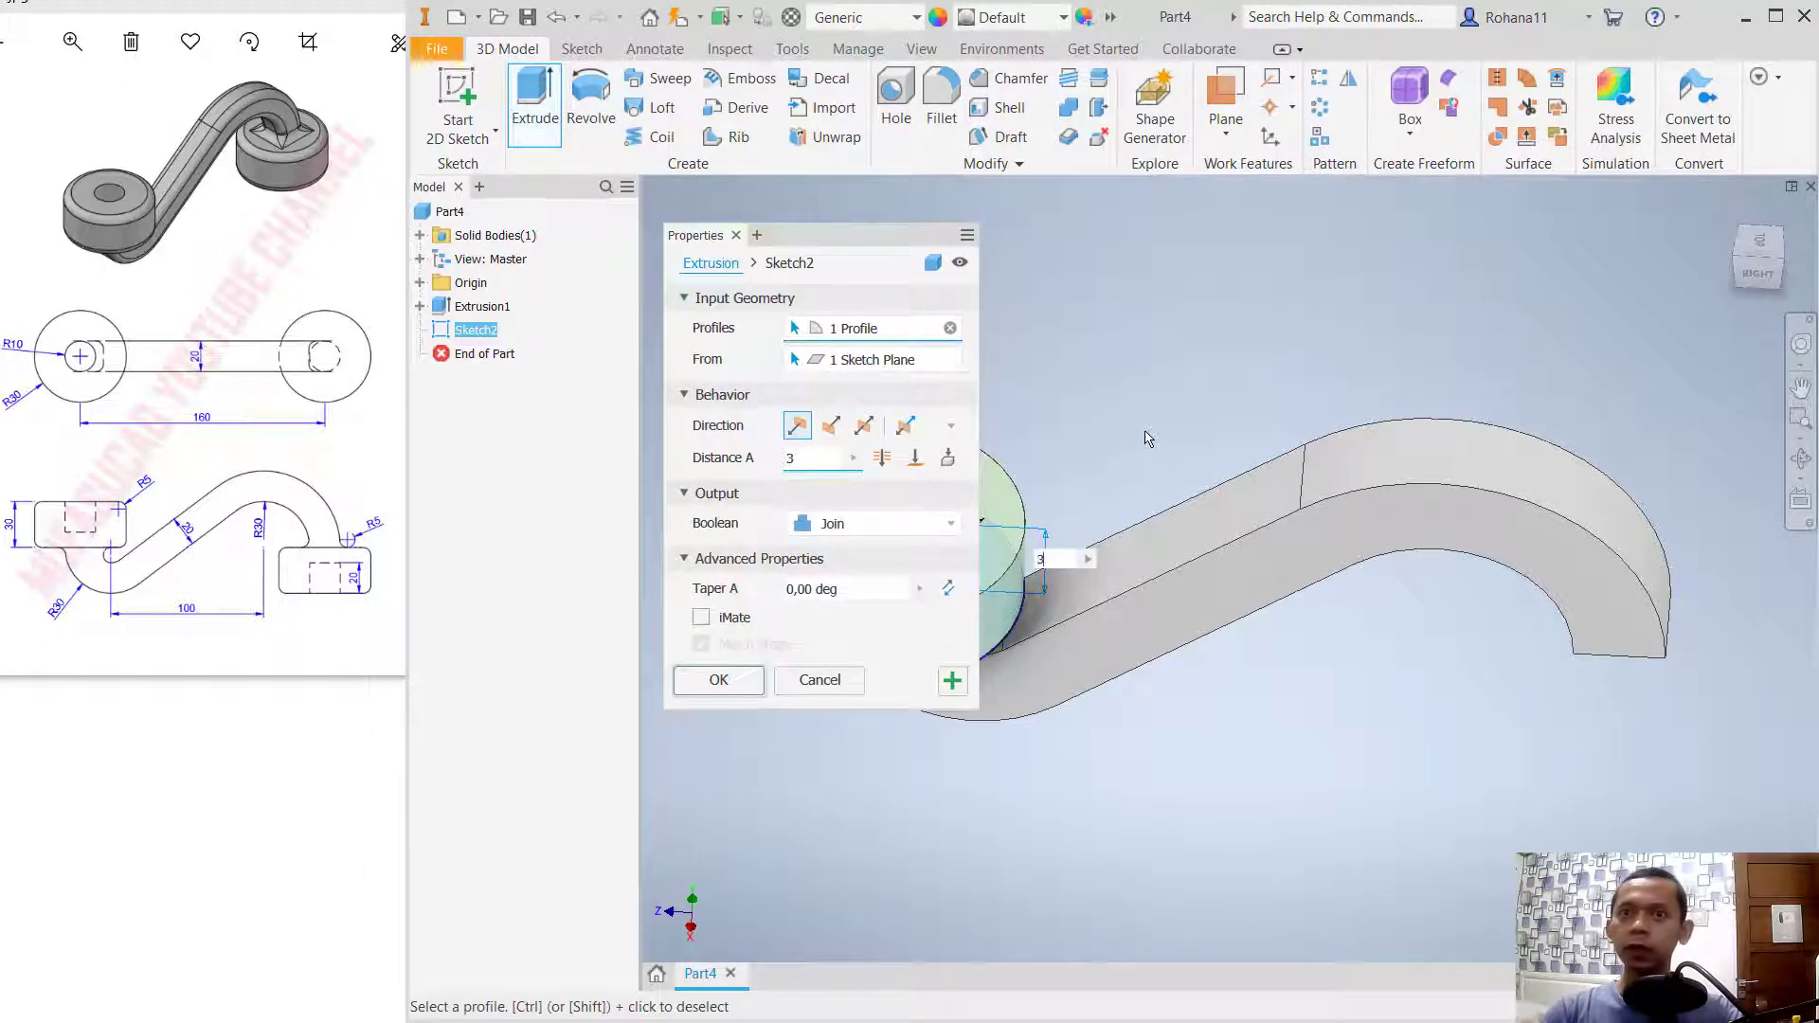
{"action": "key", "text": "Return"}
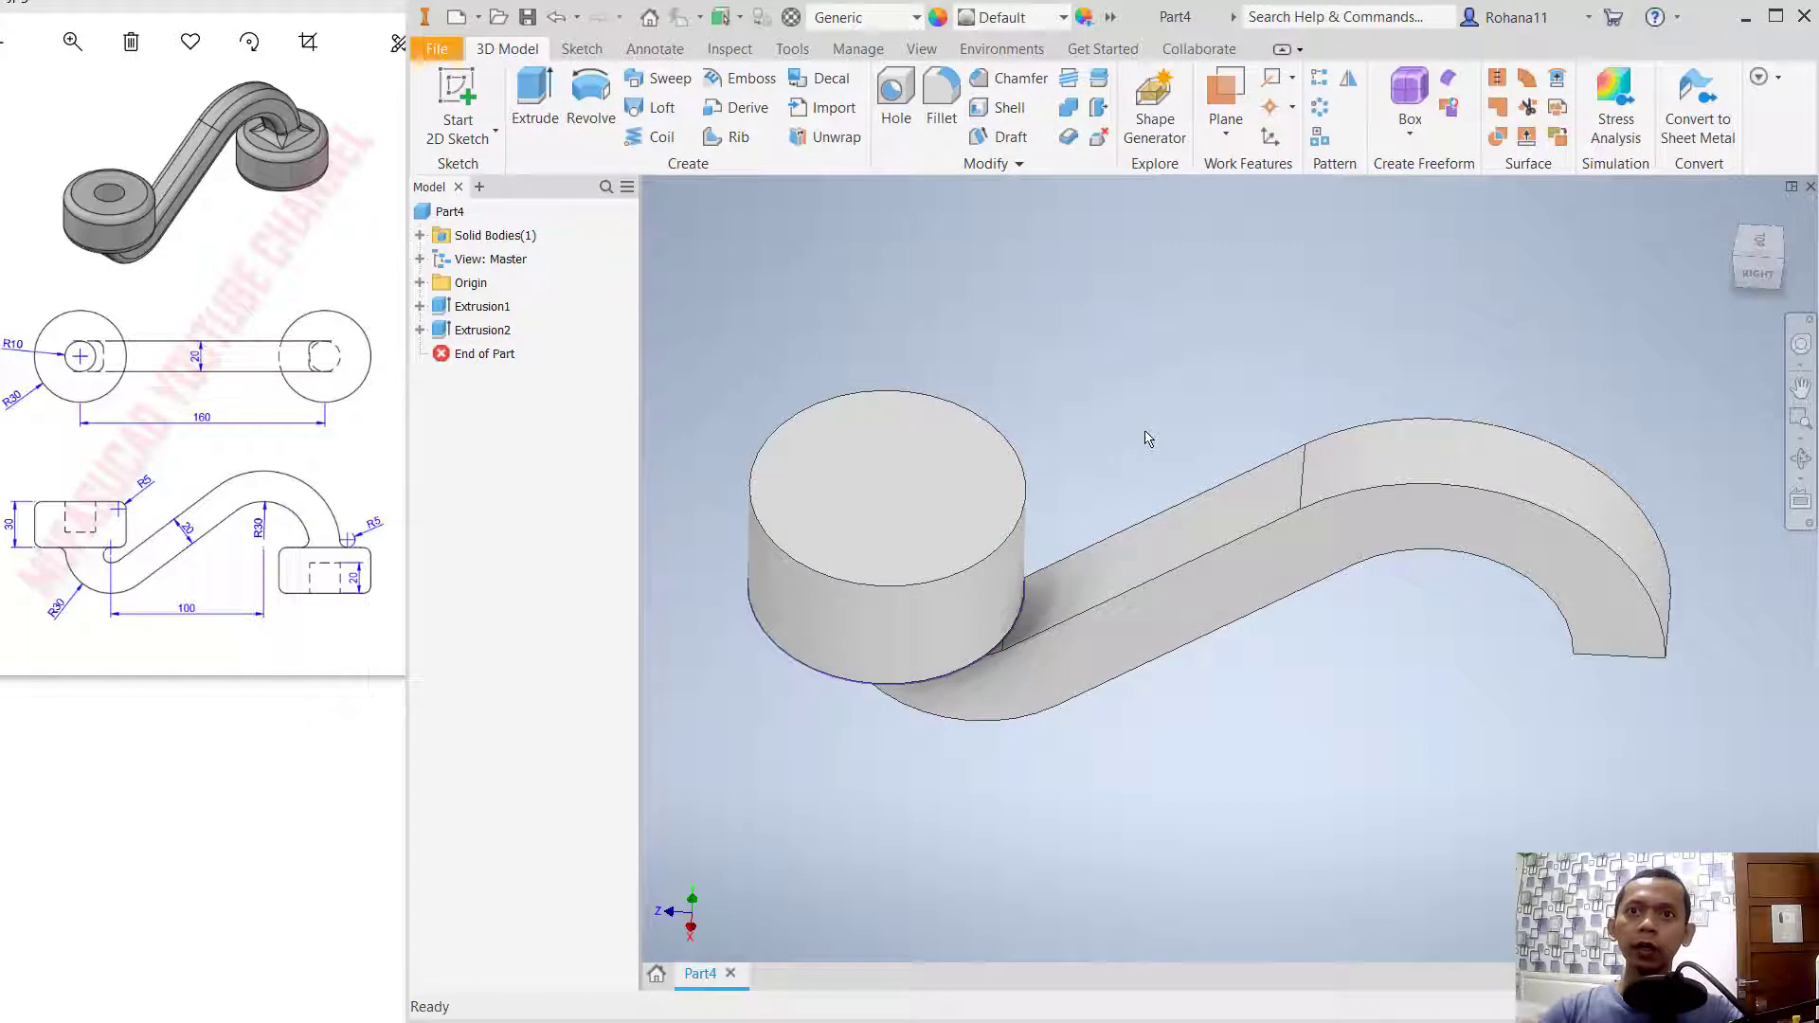
{"action": "middle_click_drag", "start_coordinate": [1118, 428], "coordinate": [1147, 423]}
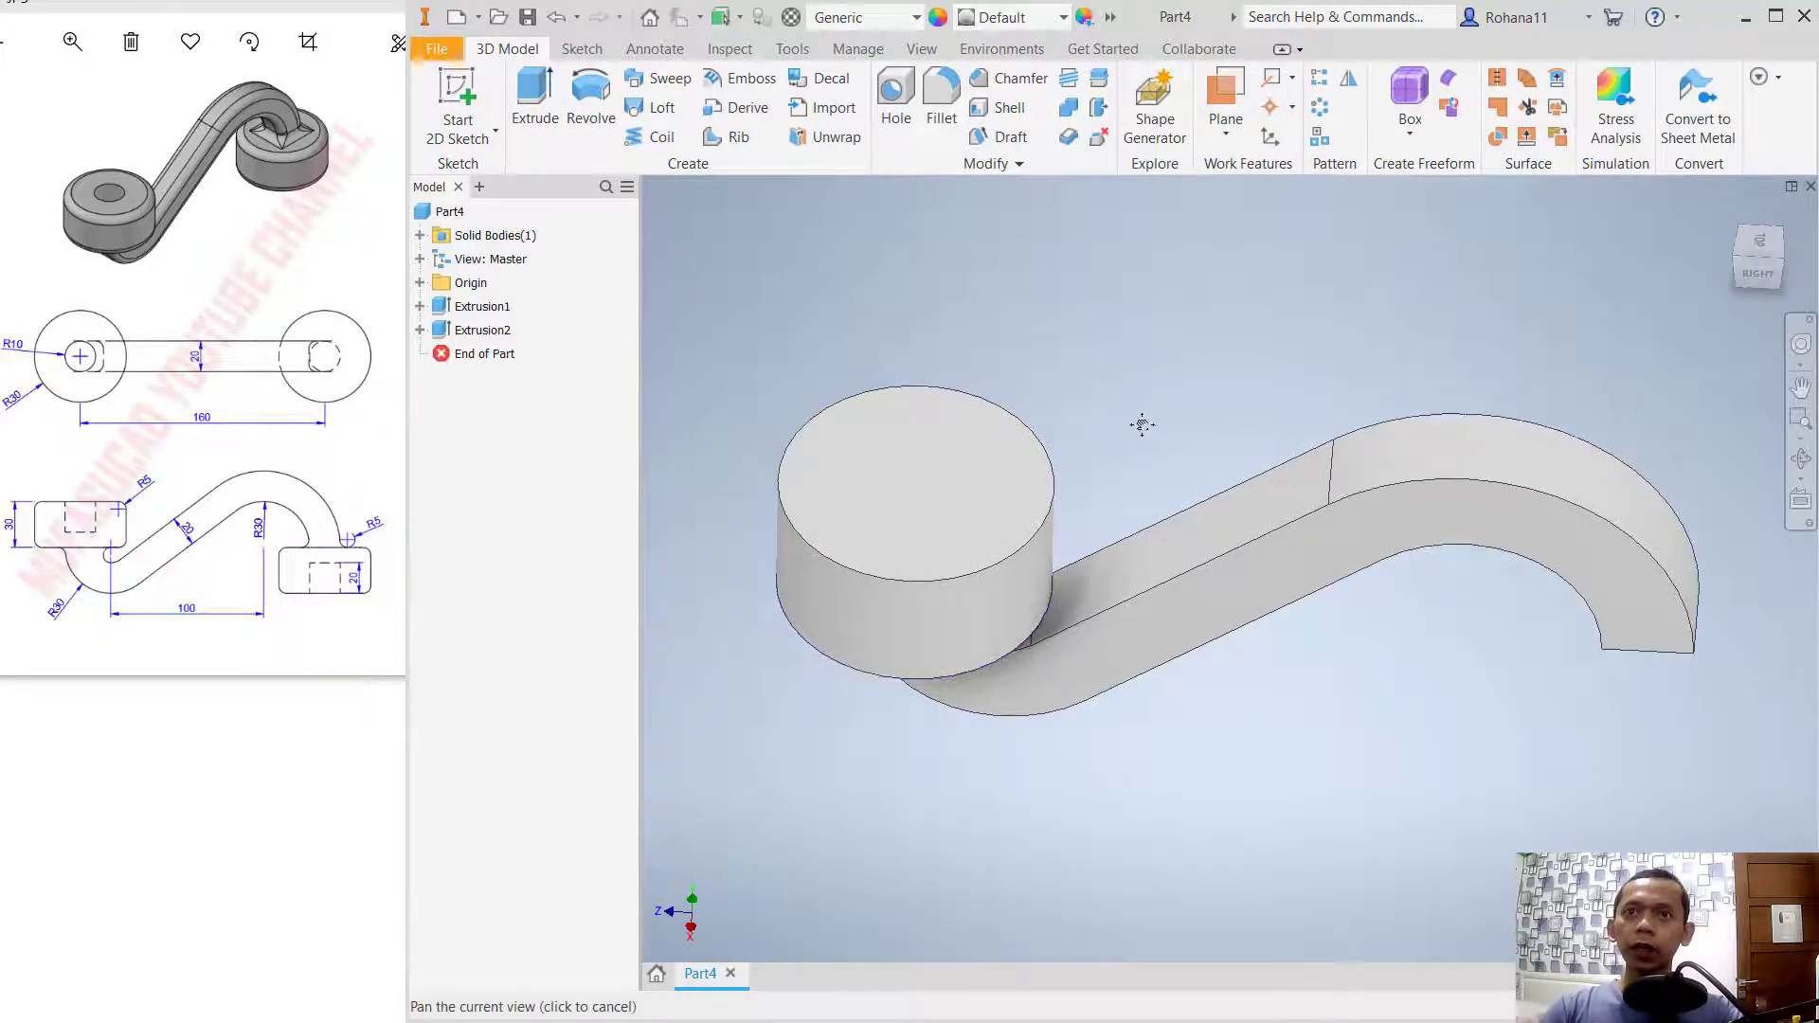
{"action": "left_click", "coordinate": [879, 468]}
Step: Sketch a 20 mm diameter circle at the centre of the boss top
{"action": "left_click", "coordinate": [458, 99]}
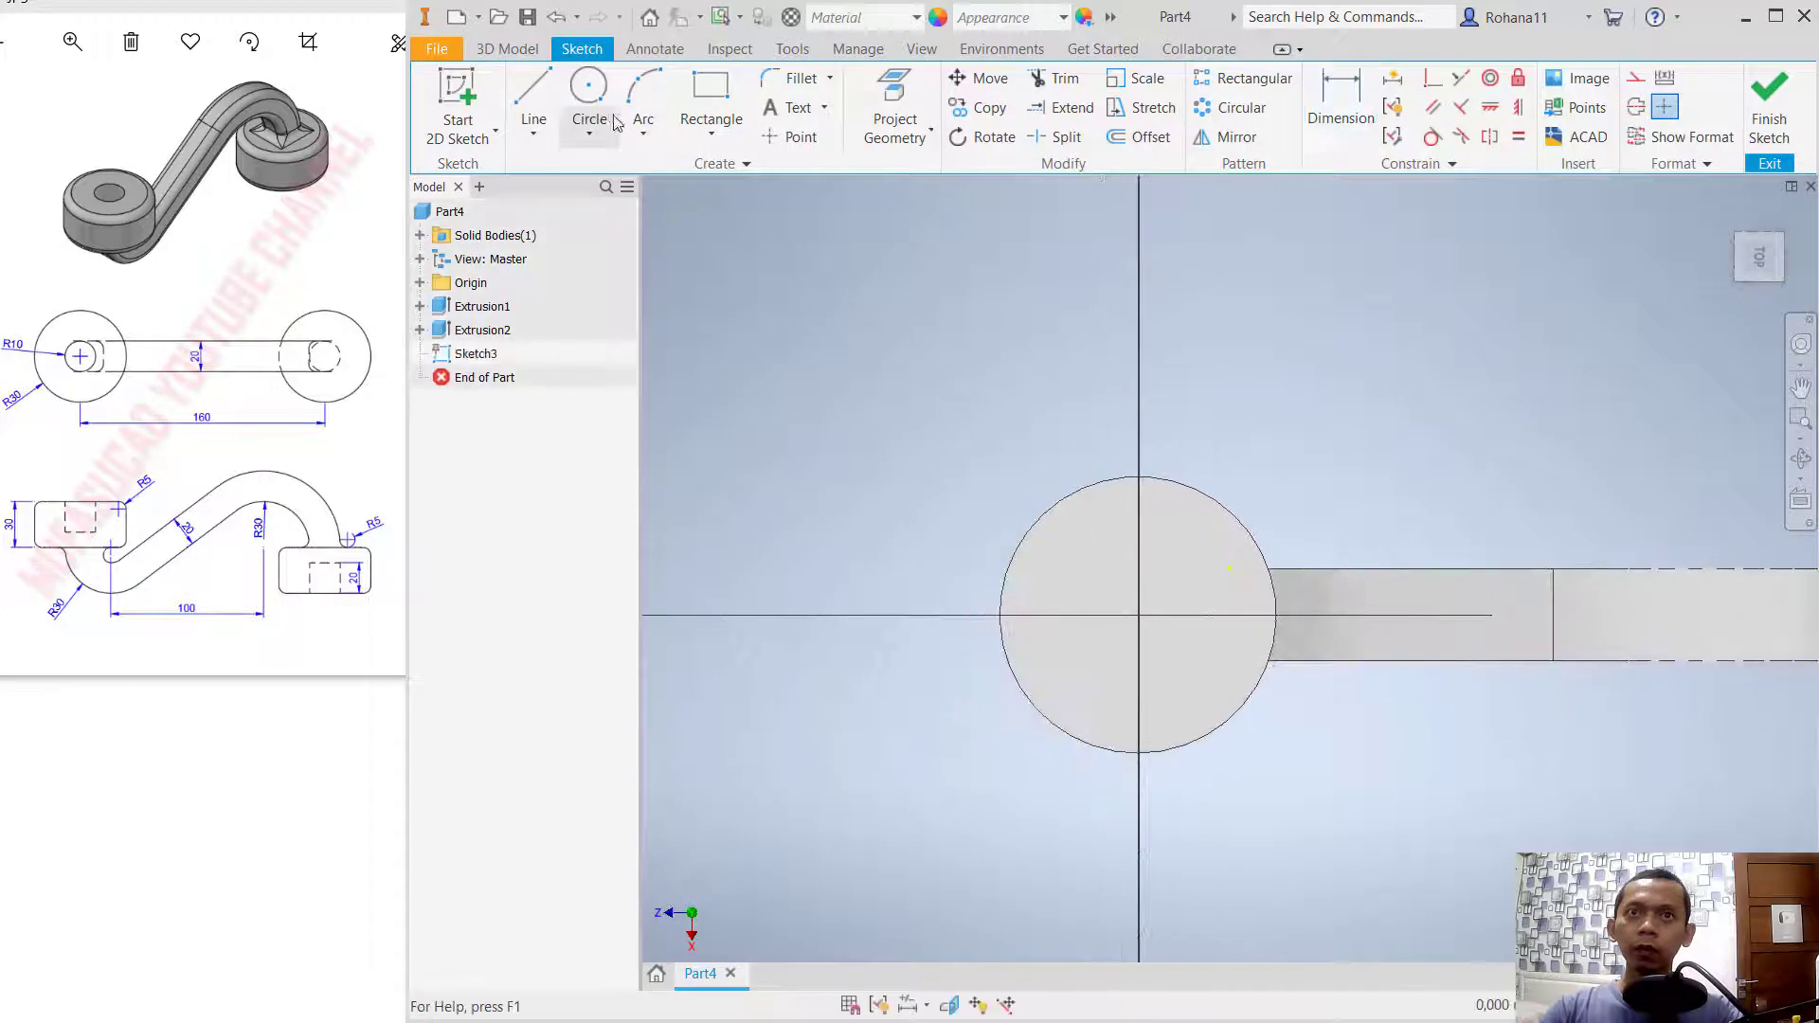
{"action": "left_click", "coordinate": [588, 95]}
{"action": "left_click", "coordinate": [1138, 616]}
{"action": "type", "text": "20"}
{"action": "key", "text": "Return"}
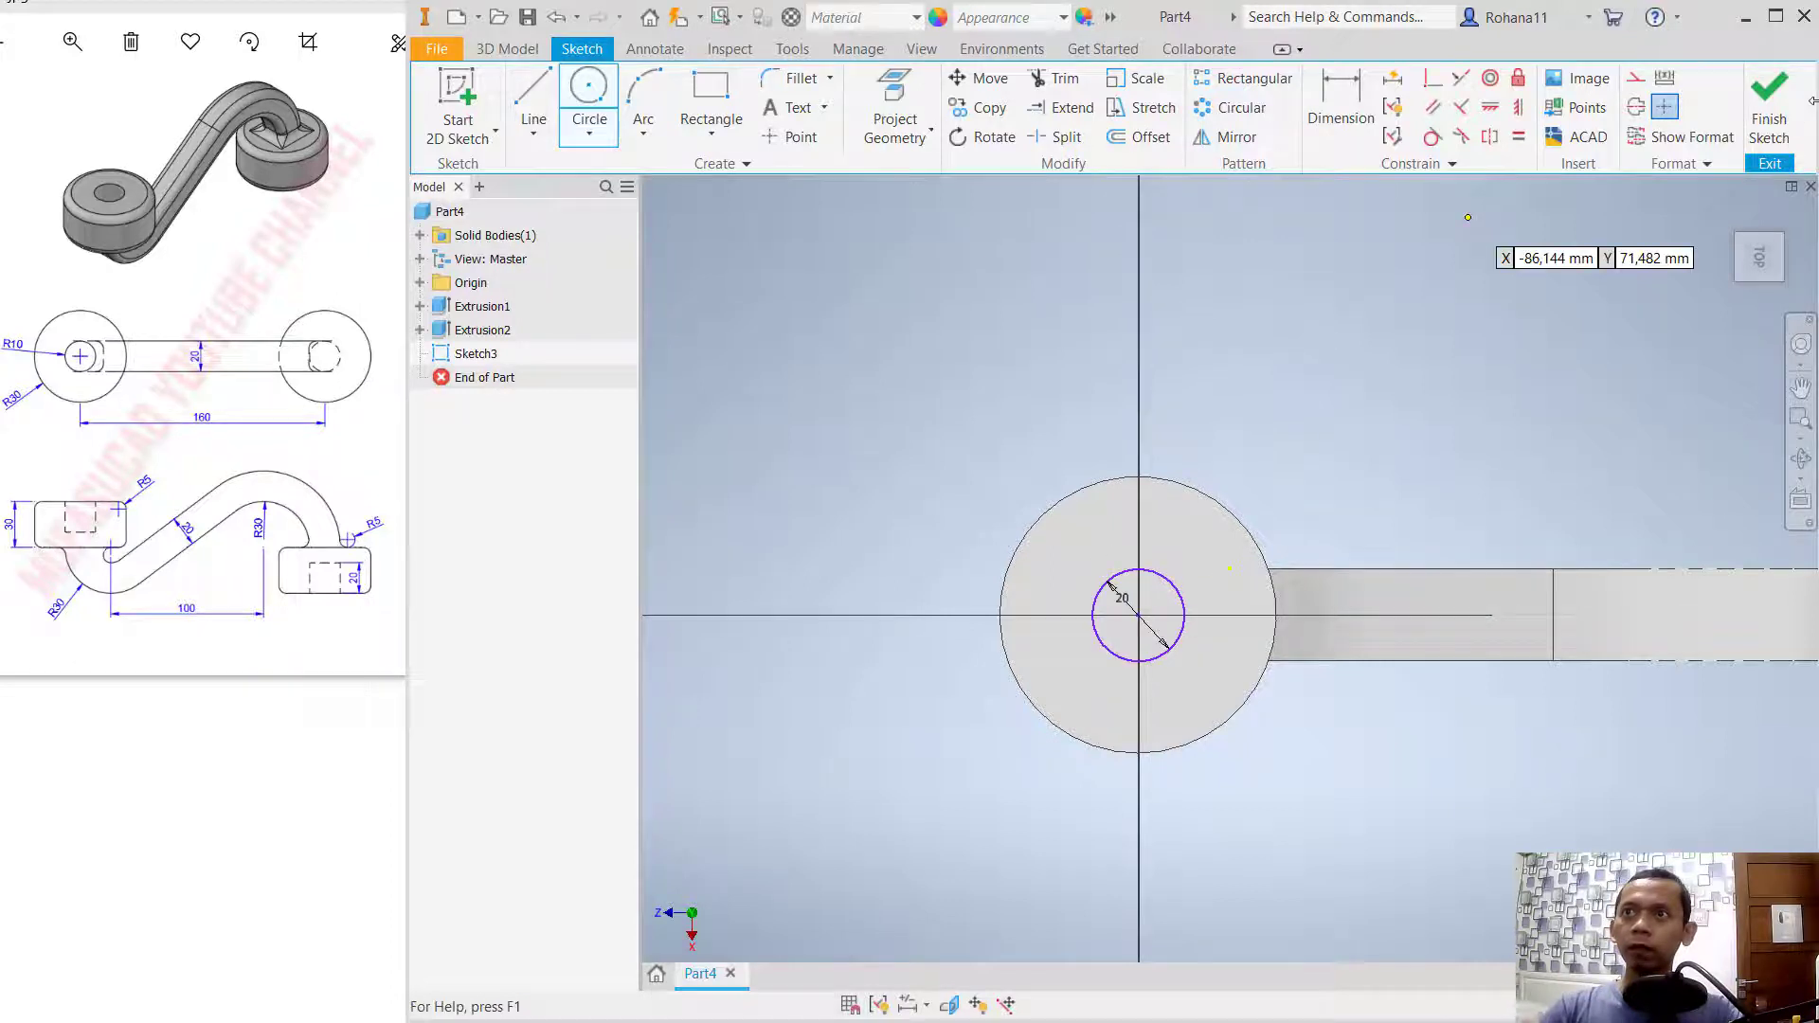
{"action": "left_click", "coordinate": [1768, 104]}
Step: Extrude the circle as a 20 mm deep cut into the boss
{"action": "left_click", "coordinate": [542, 109]}
{"action": "left_click_drag", "start_coordinate": [844, 234], "coordinate": [1553, 227]}
{"action": "left_click_drag", "start_coordinate": [924, 351], "coordinate": [942, 516]}
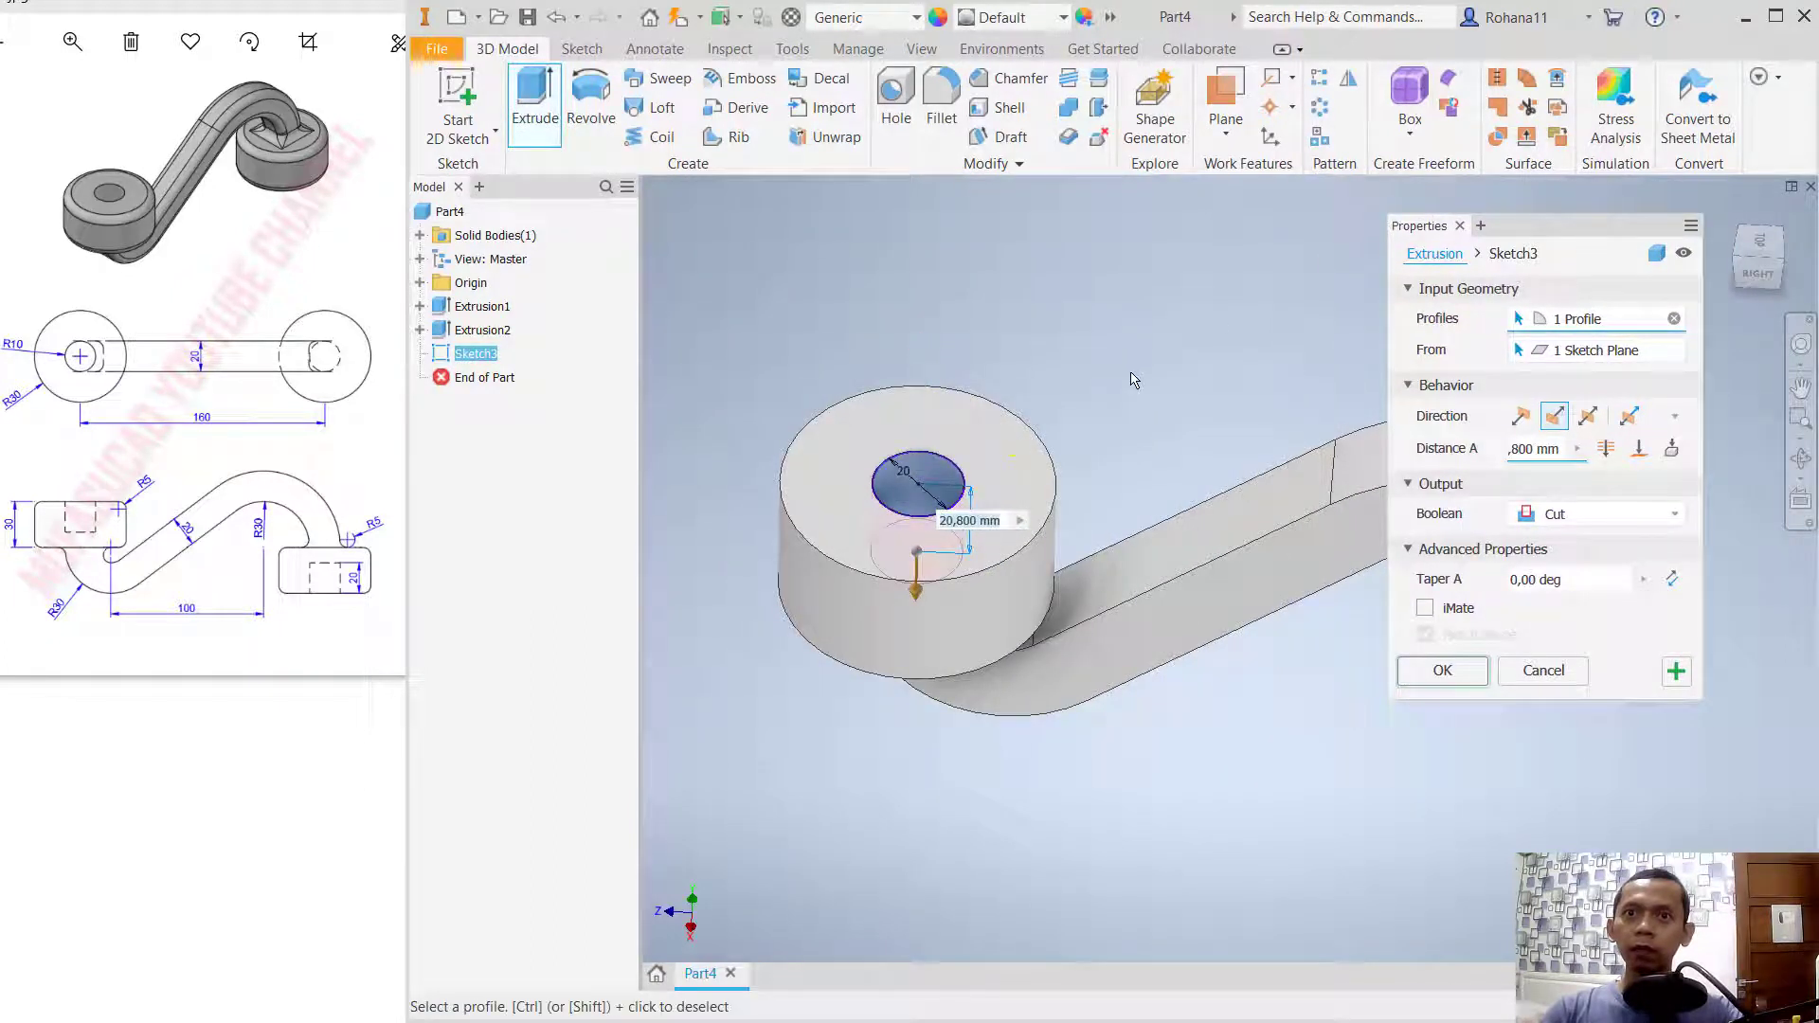
{"action": "type", "text": "20"}
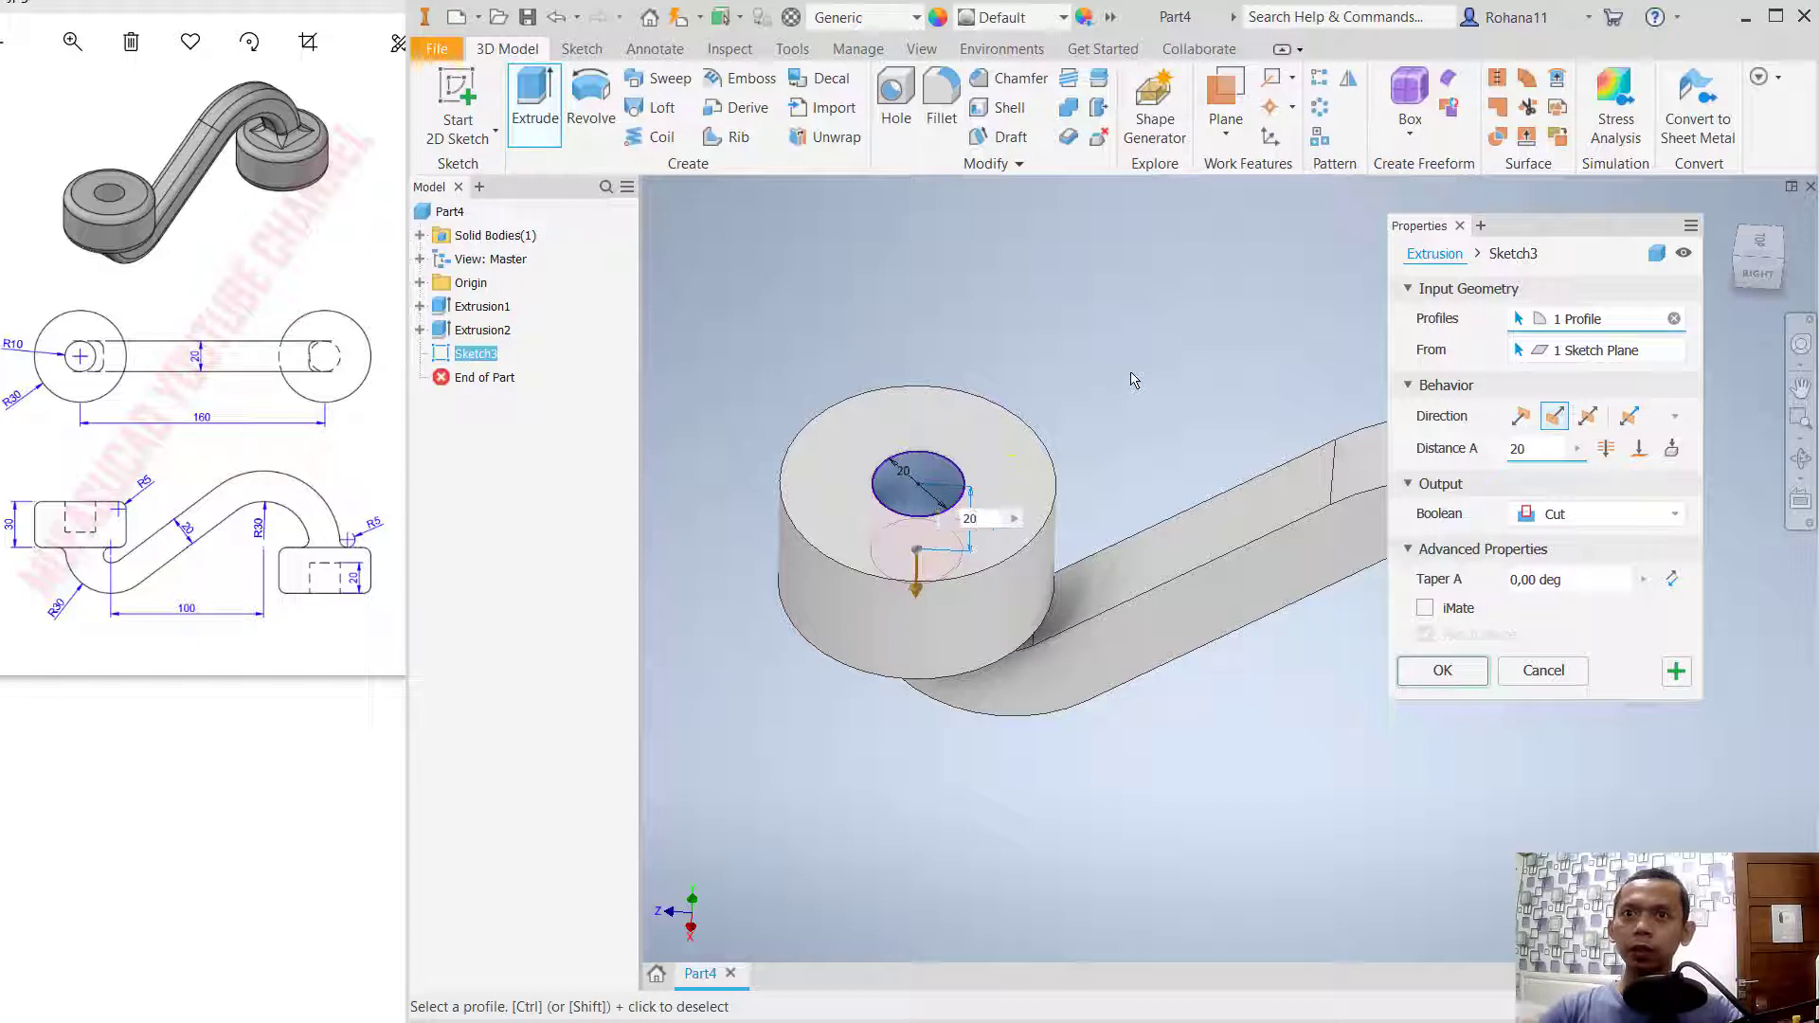
{"action": "key", "text": "Return"}
{"action": "middle_click_drag", "start_coordinate": [1584, 671], "coordinate": [1459, 529], "text": "shift"}
Step: Sketch a 60 mm diameter circle on the arm's other end face
{"action": "left_click", "coordinate": [1474, 455]}
{"action": "left_click", "coordinate": [464, 93]}
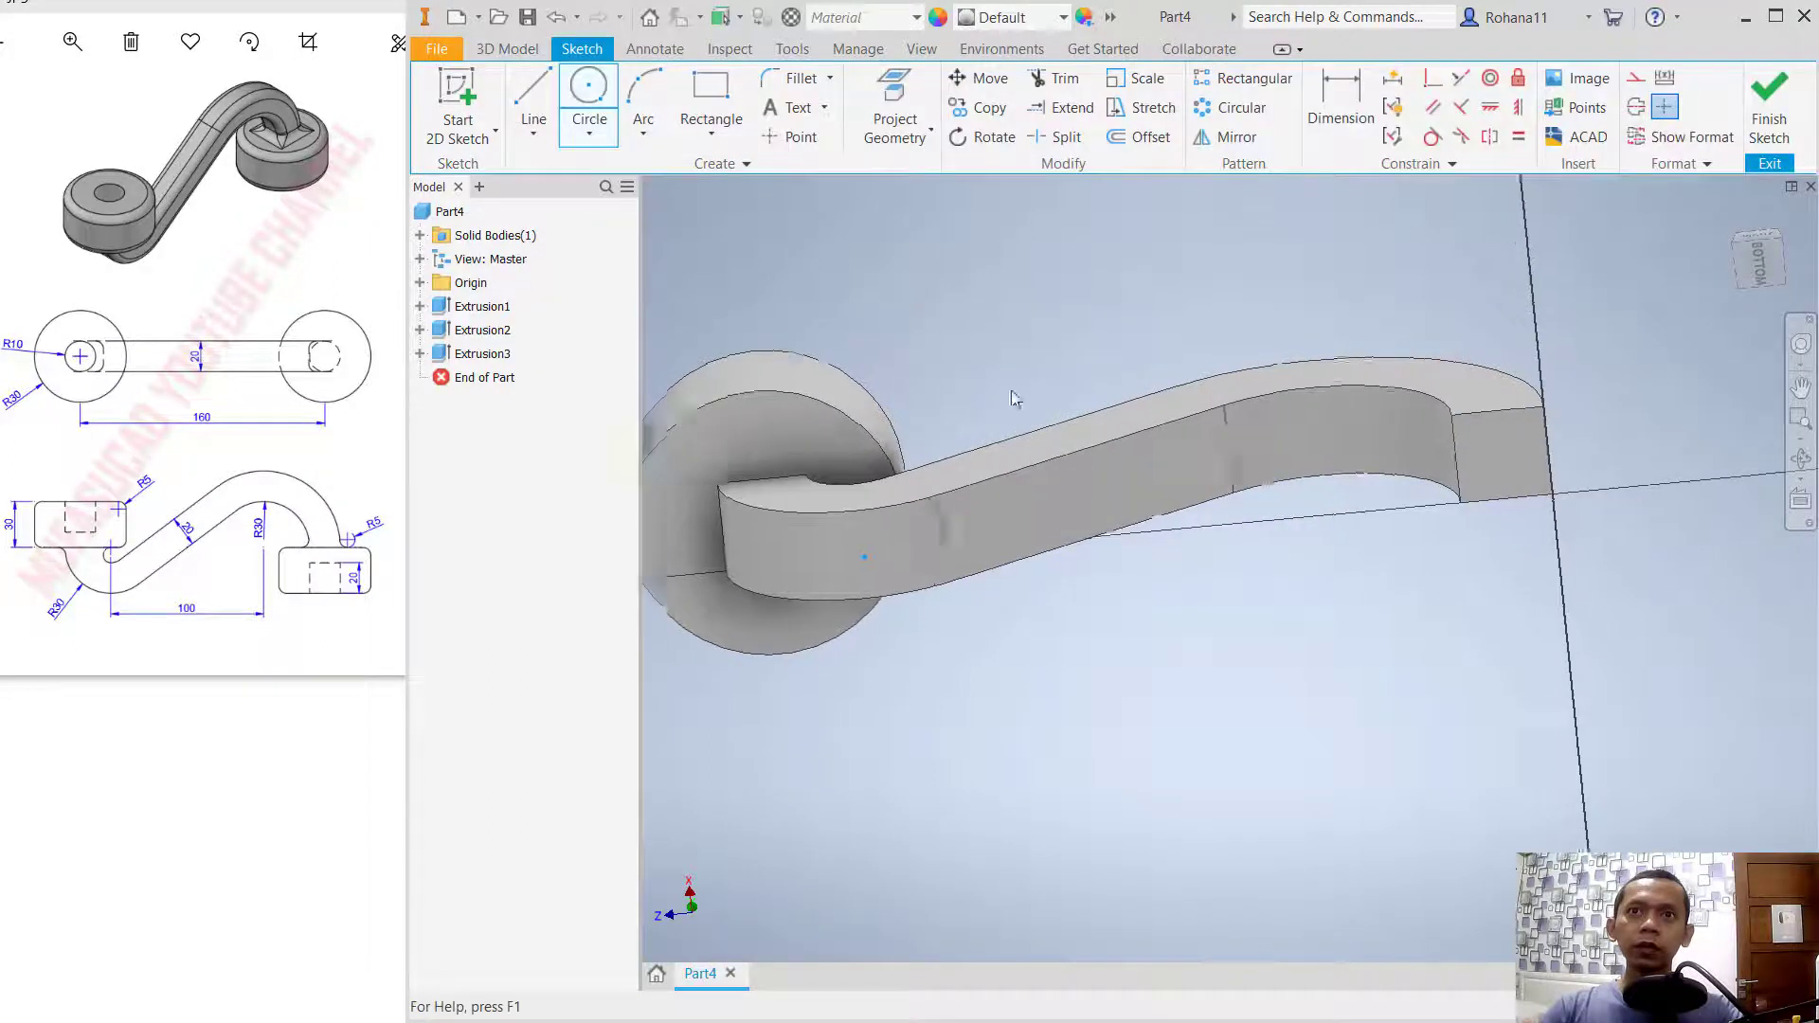
{"action": "left_click", "coordinate": [589, 93]}
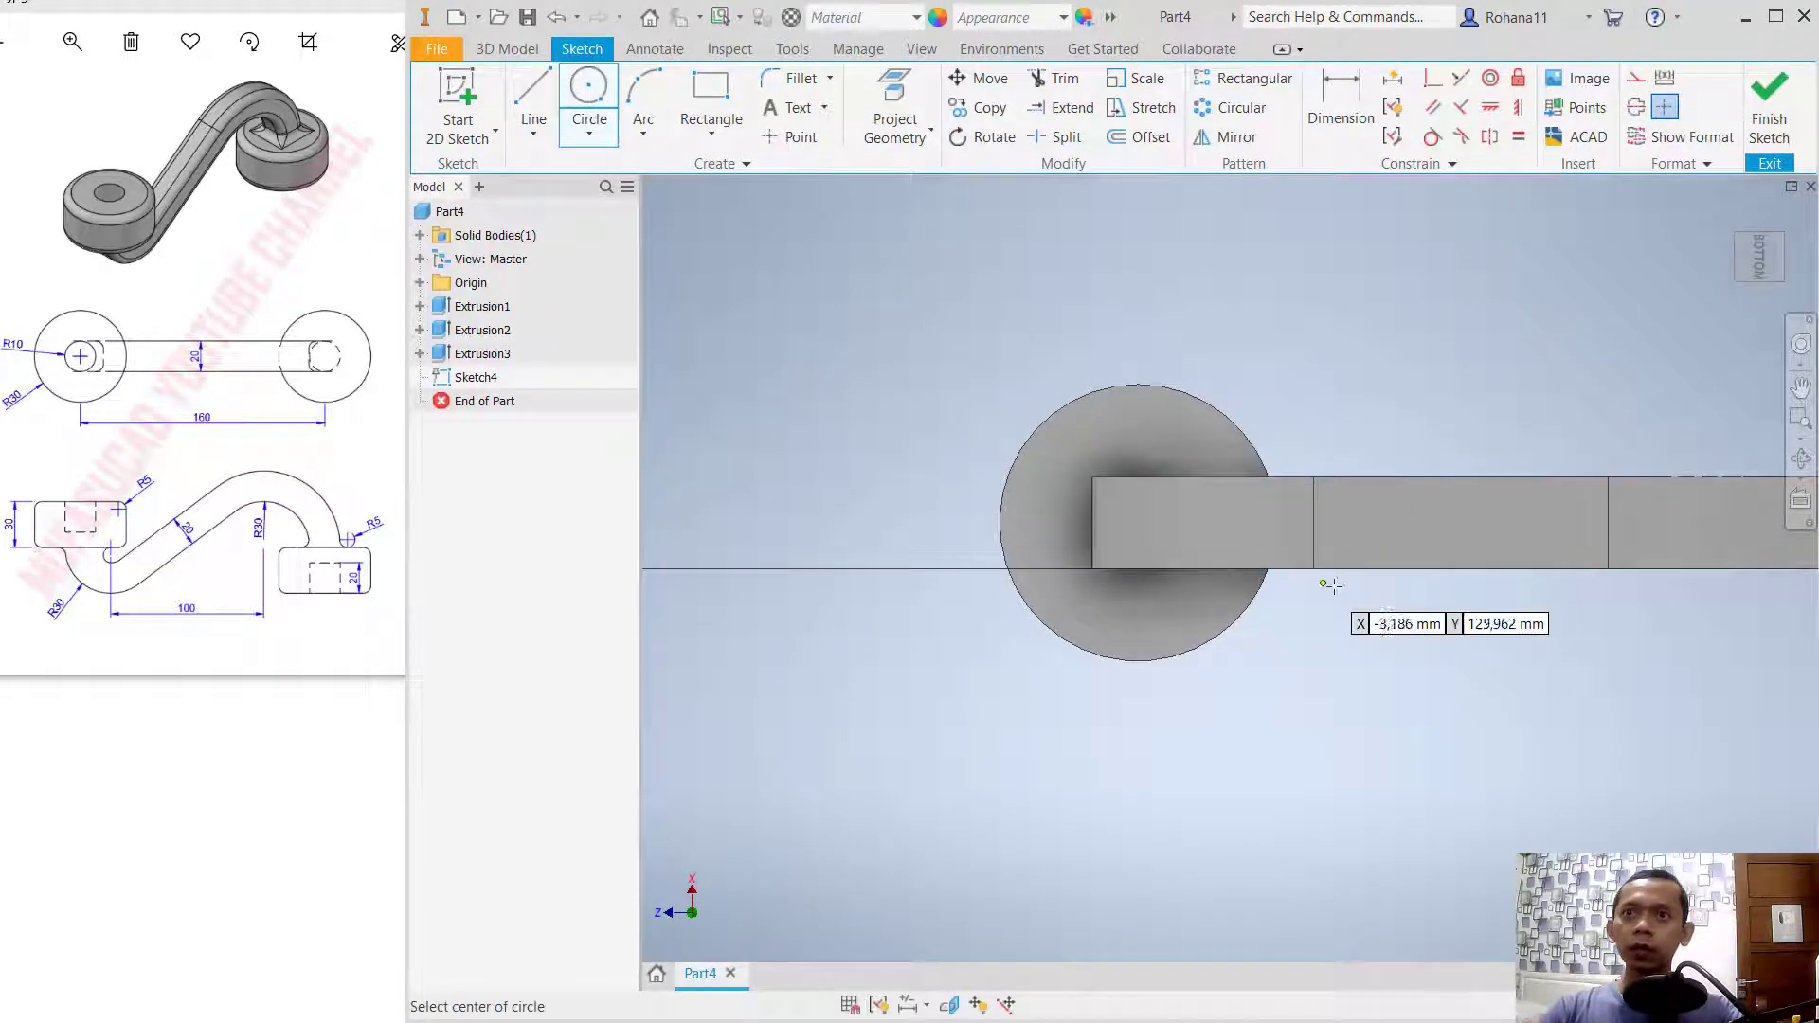
{"action": "scroll", "coordinate": [1328, 540], "scroll_direction": "up", "scroll_amount": 5}
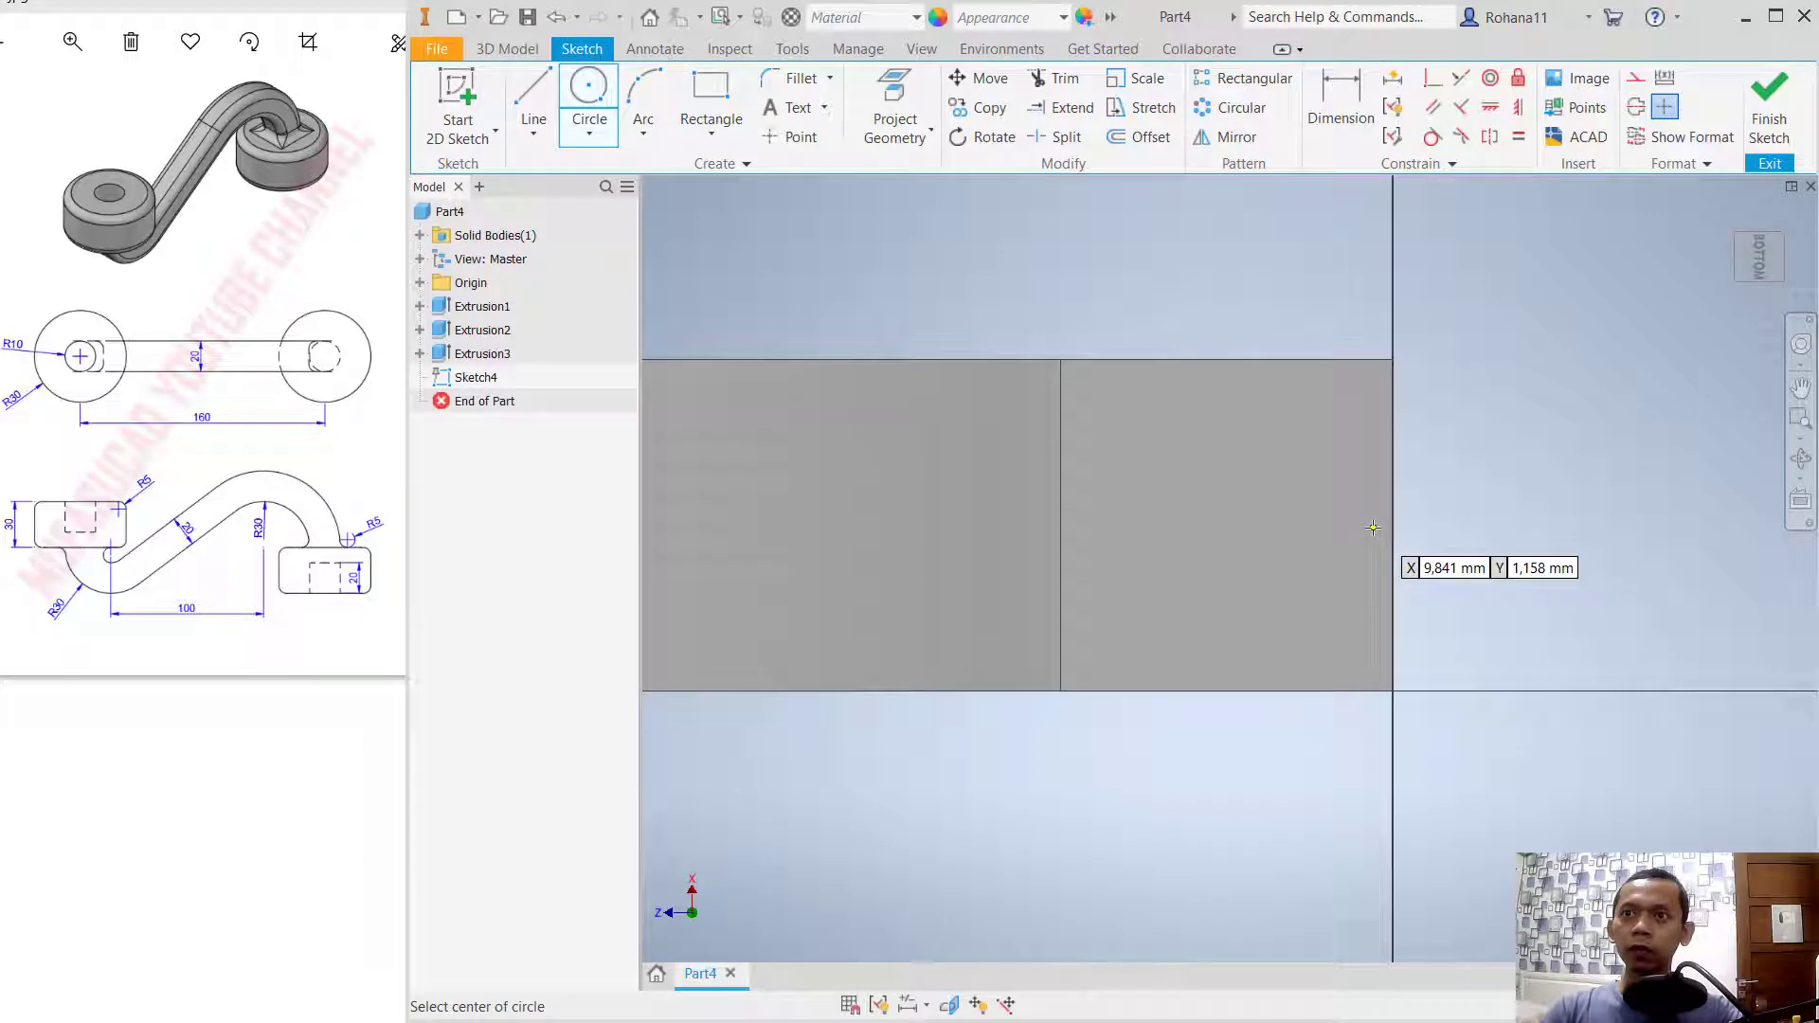
{"action": "left_click", "coordinate": [1280, 524]}
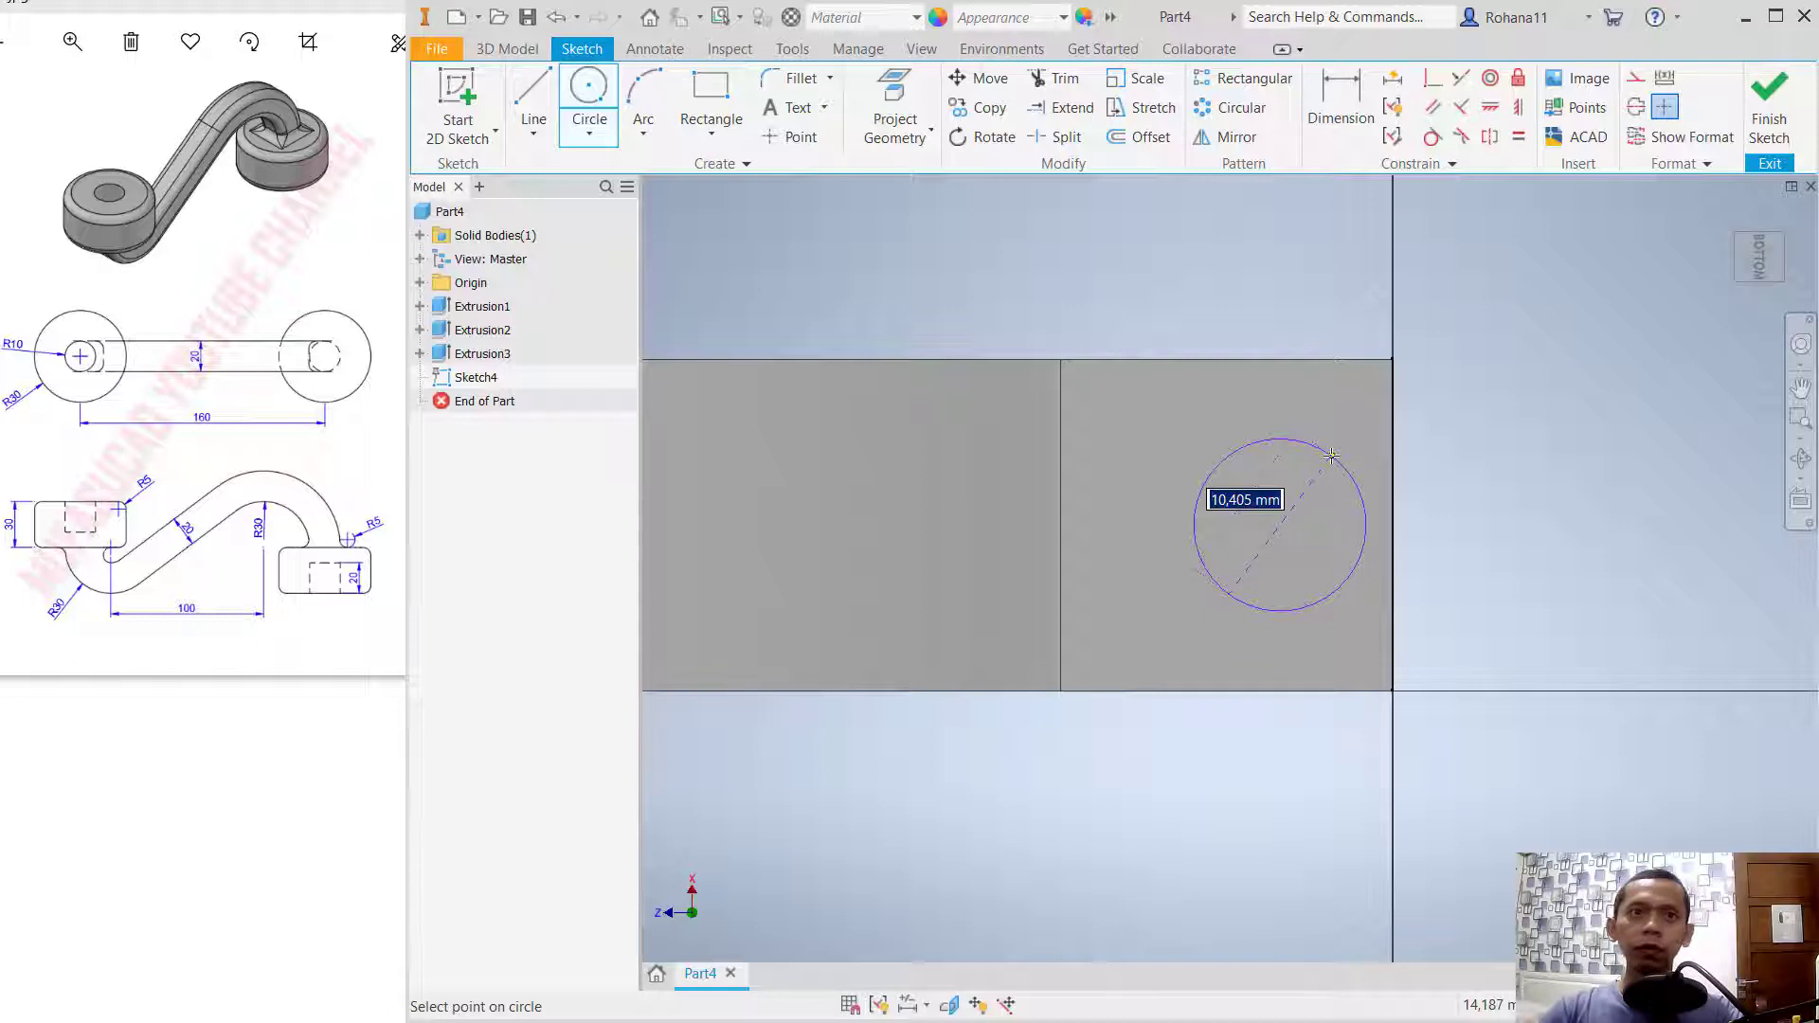
{"action": "type", "text": "60"}
{"action": "key", "text": "Return"}
Step: Dimension the circle centre 10 mm from the arm's end edge and finish the sketch
{"action": "left_click", "coordinate": [1339, 97]}
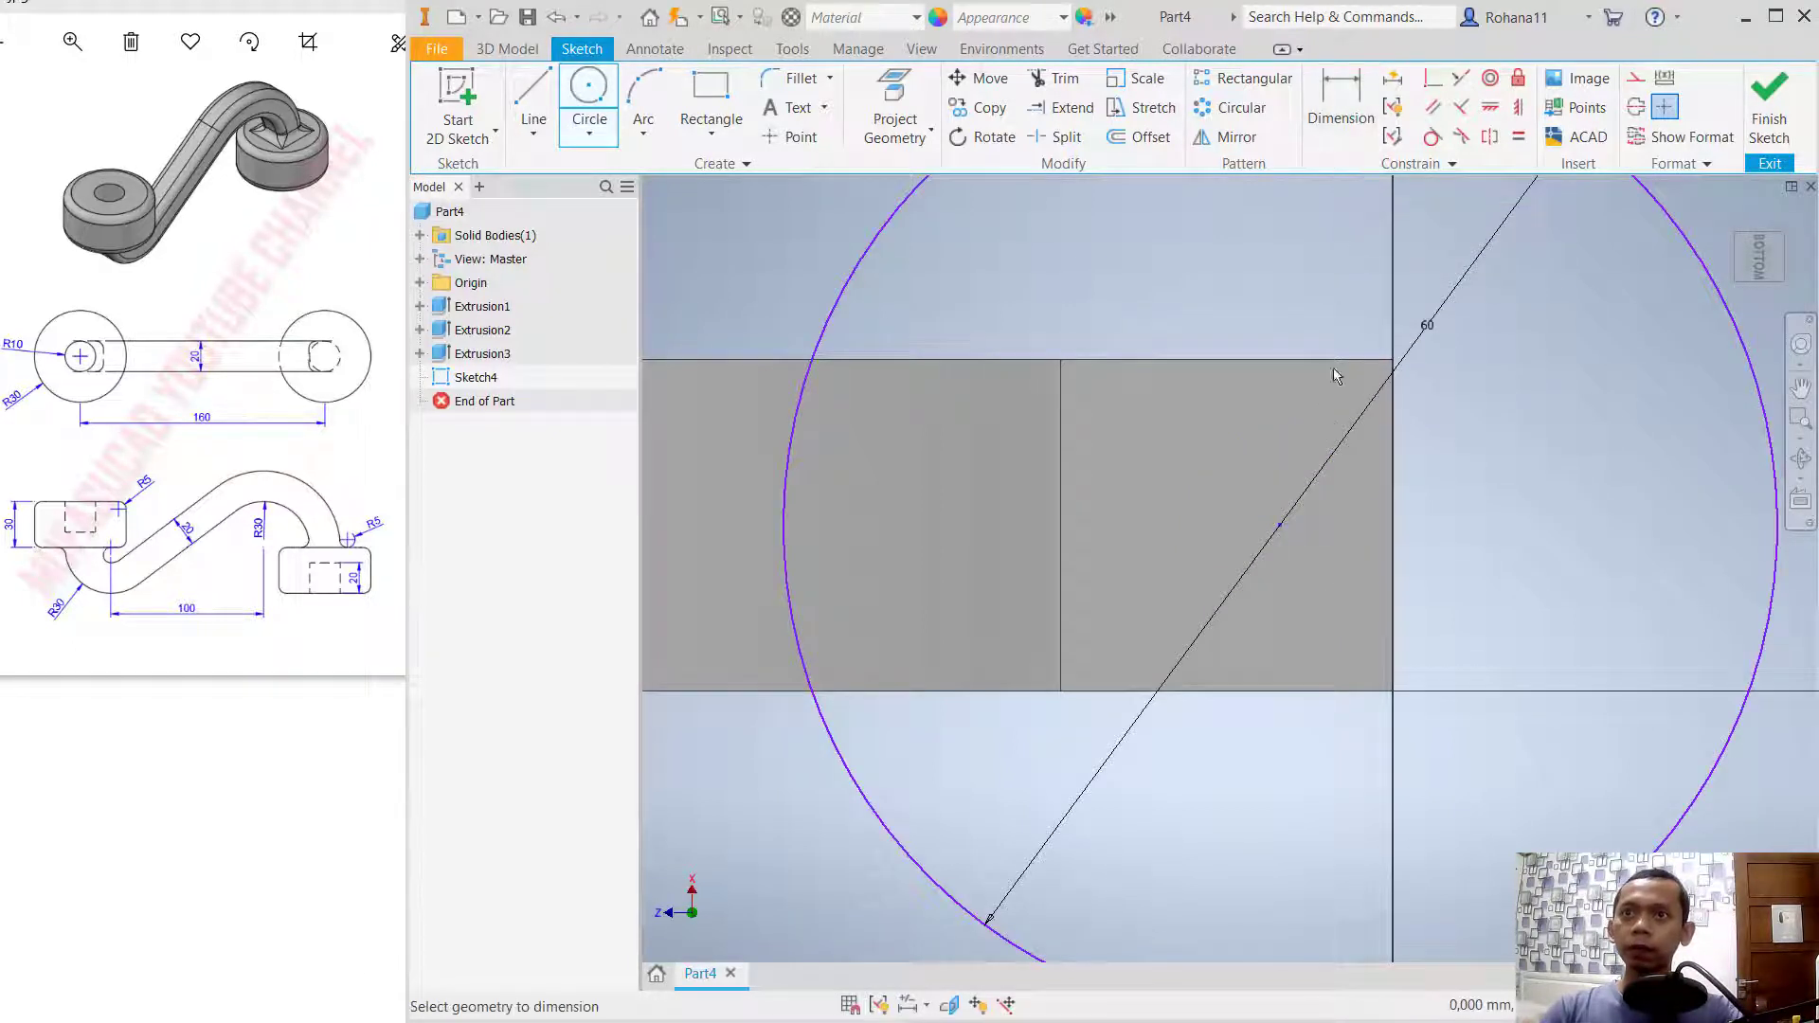
{"action": "left_click", "coordinate": [1280, 524]}
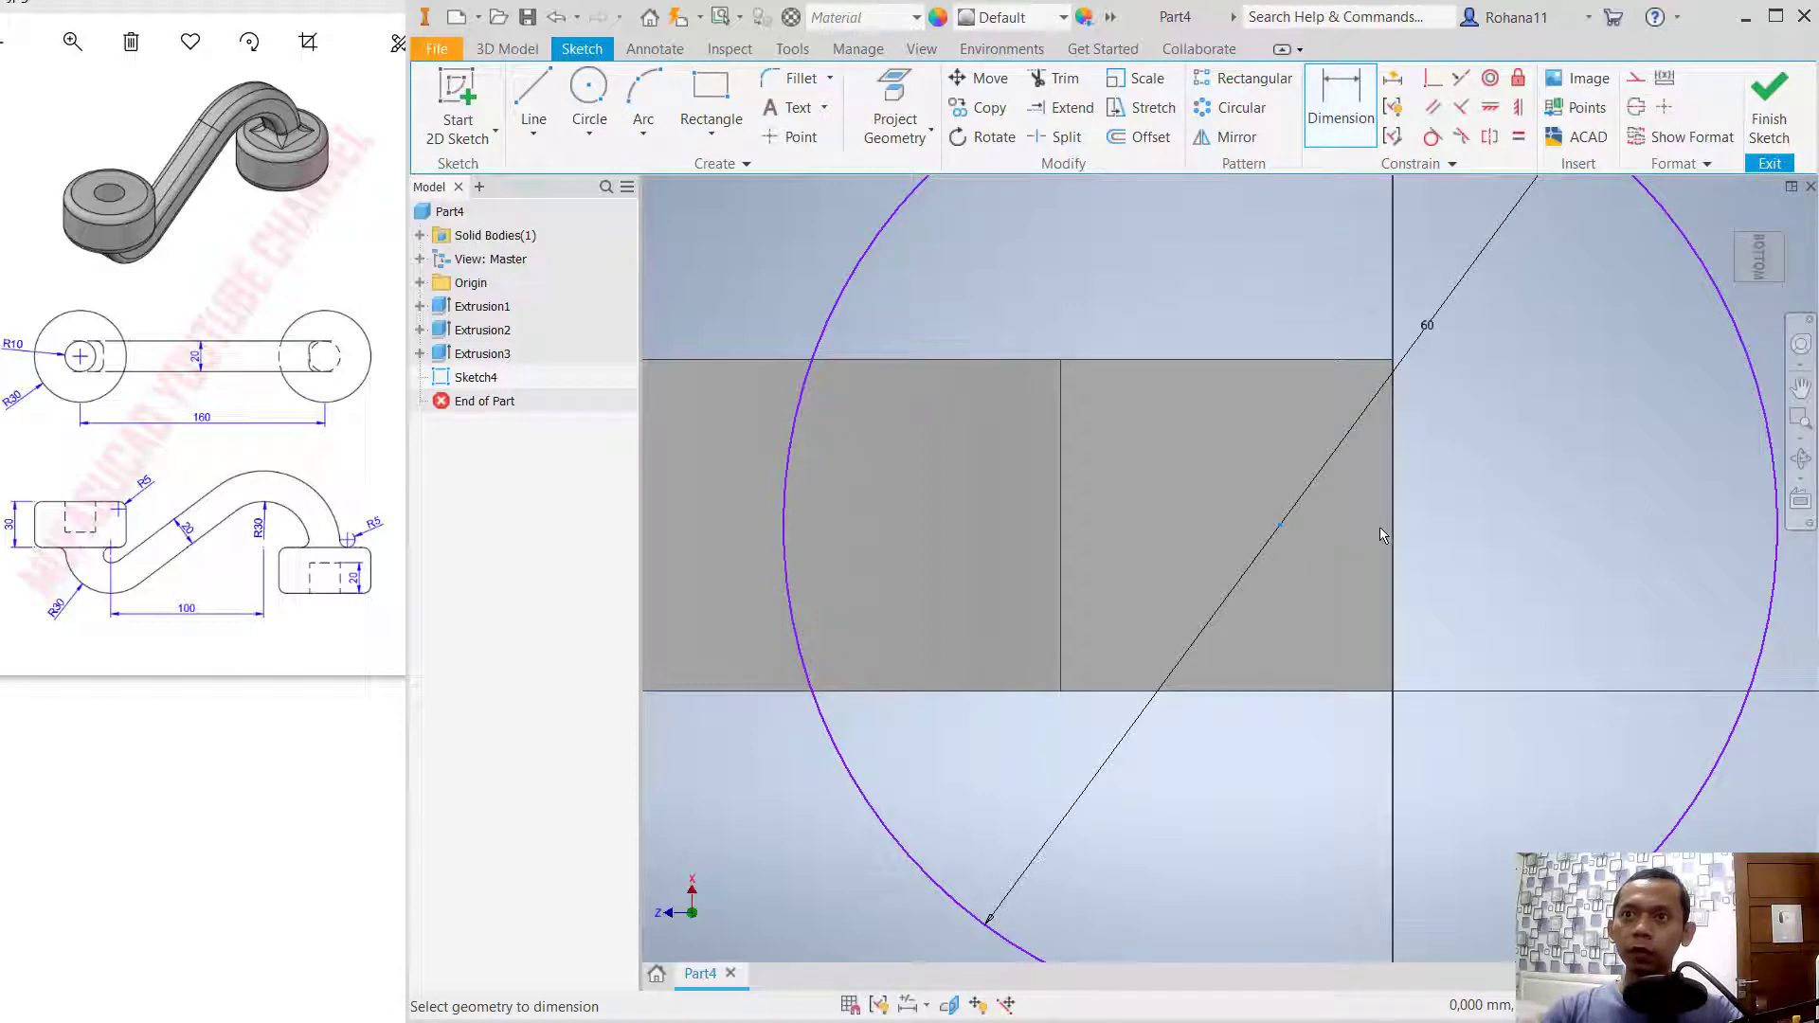
{"action": "left_click", "coordinate": [1392, 538]}
{"action": "left_click", "coordinate": [1340, 274]}
{"action": "type", "text": "10"}
{"action": "key", "text": "Return"}
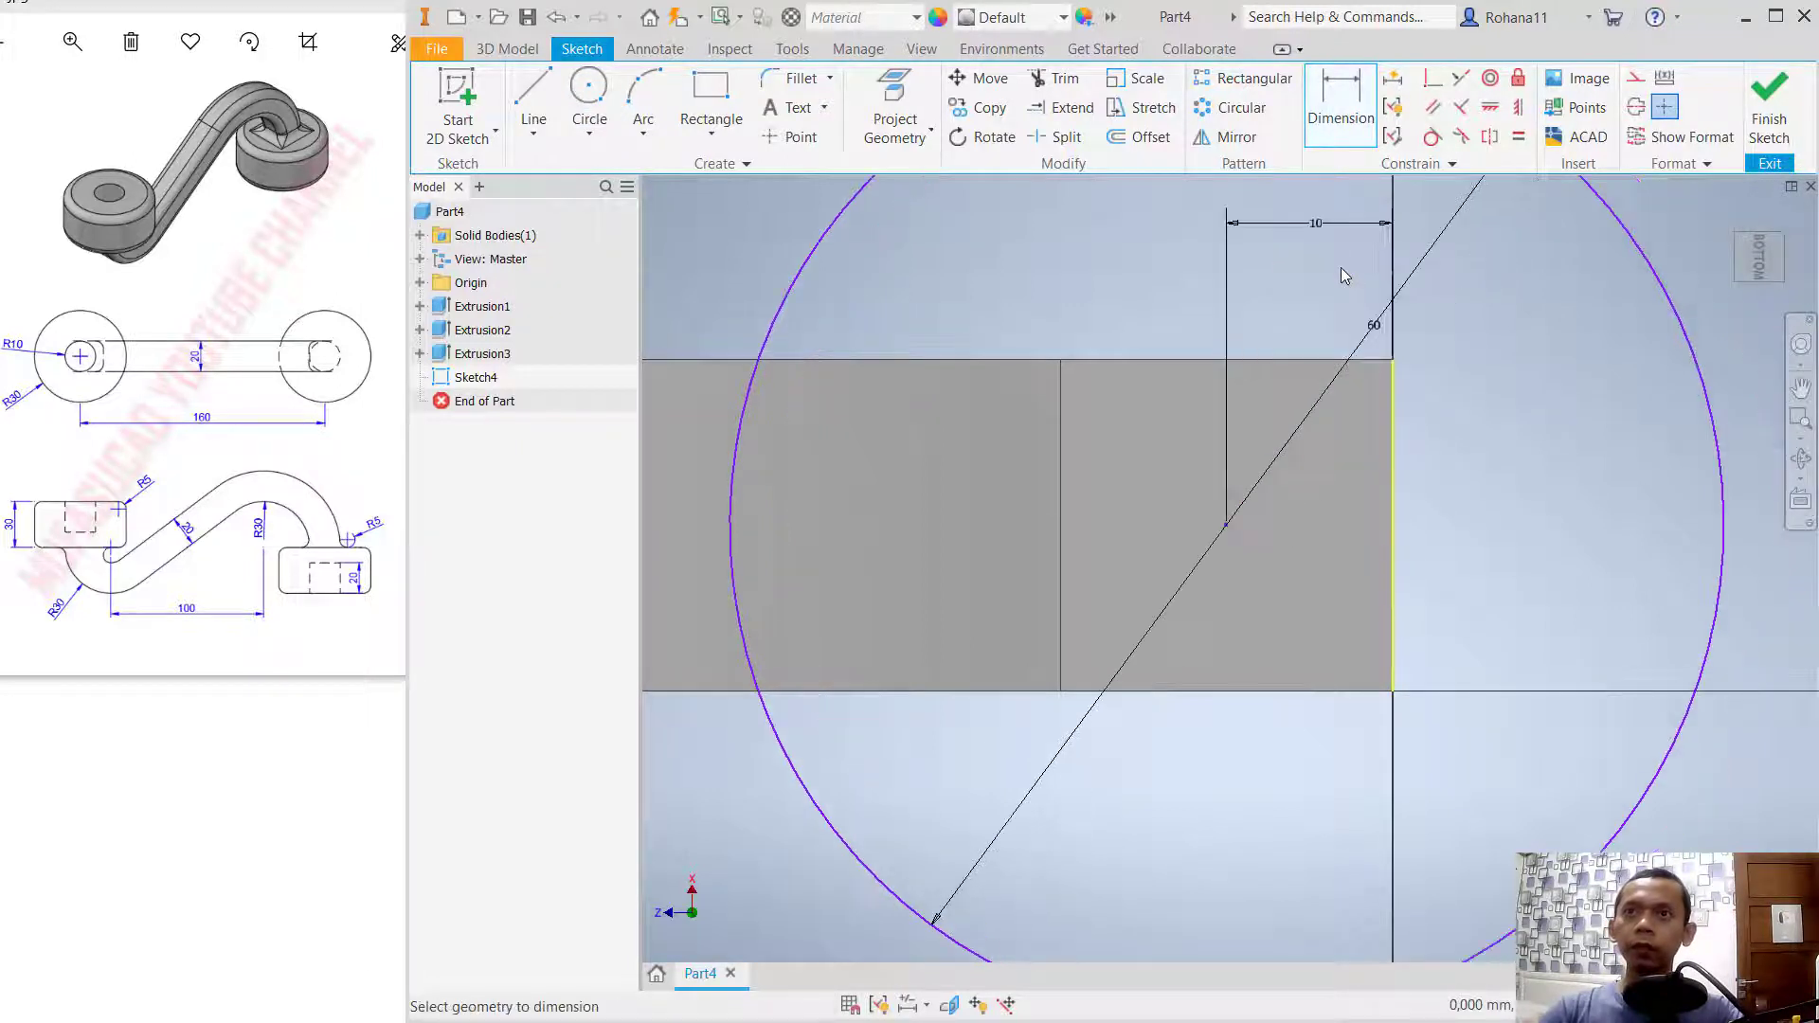
{"action": "left_click", "coordinate": [1769, 105]}
Step: Extrude the 60 mm circle into a second boss
{"action": "key", "text": "e"}
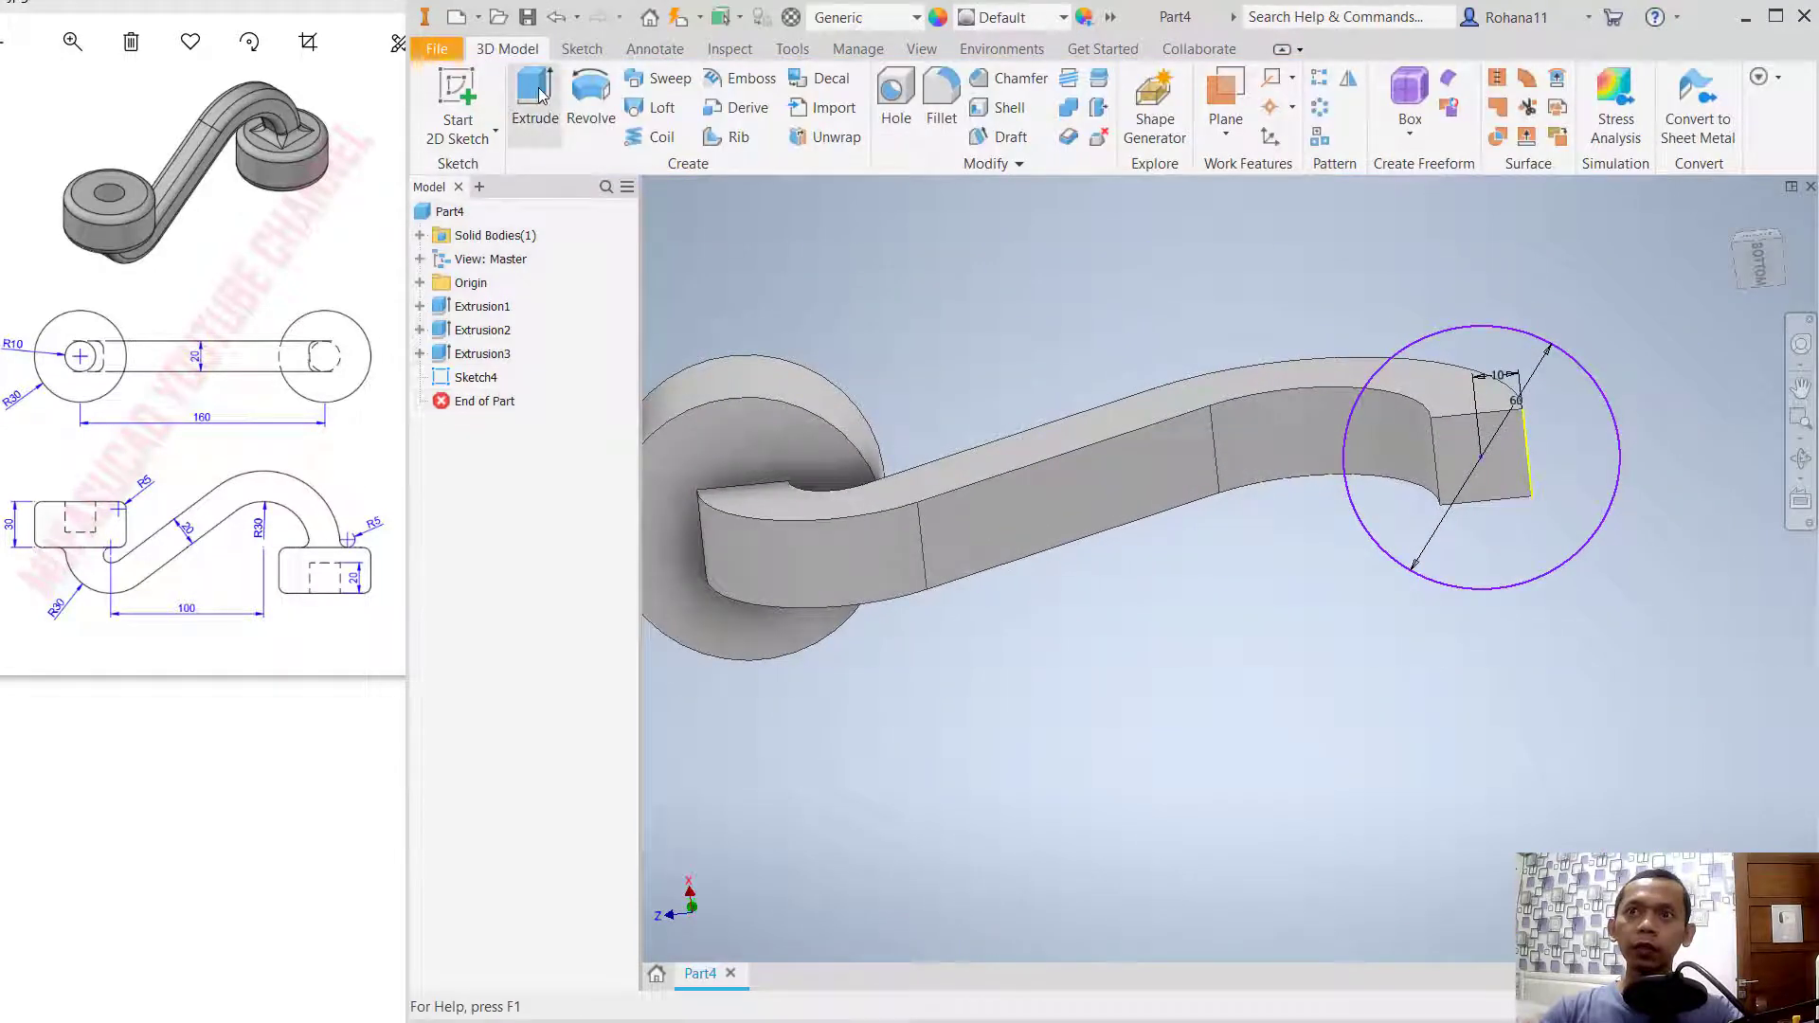
{"action": "left_click_drag", "start_coordinate": [1558, 227], "coordinate": [842, 299]}
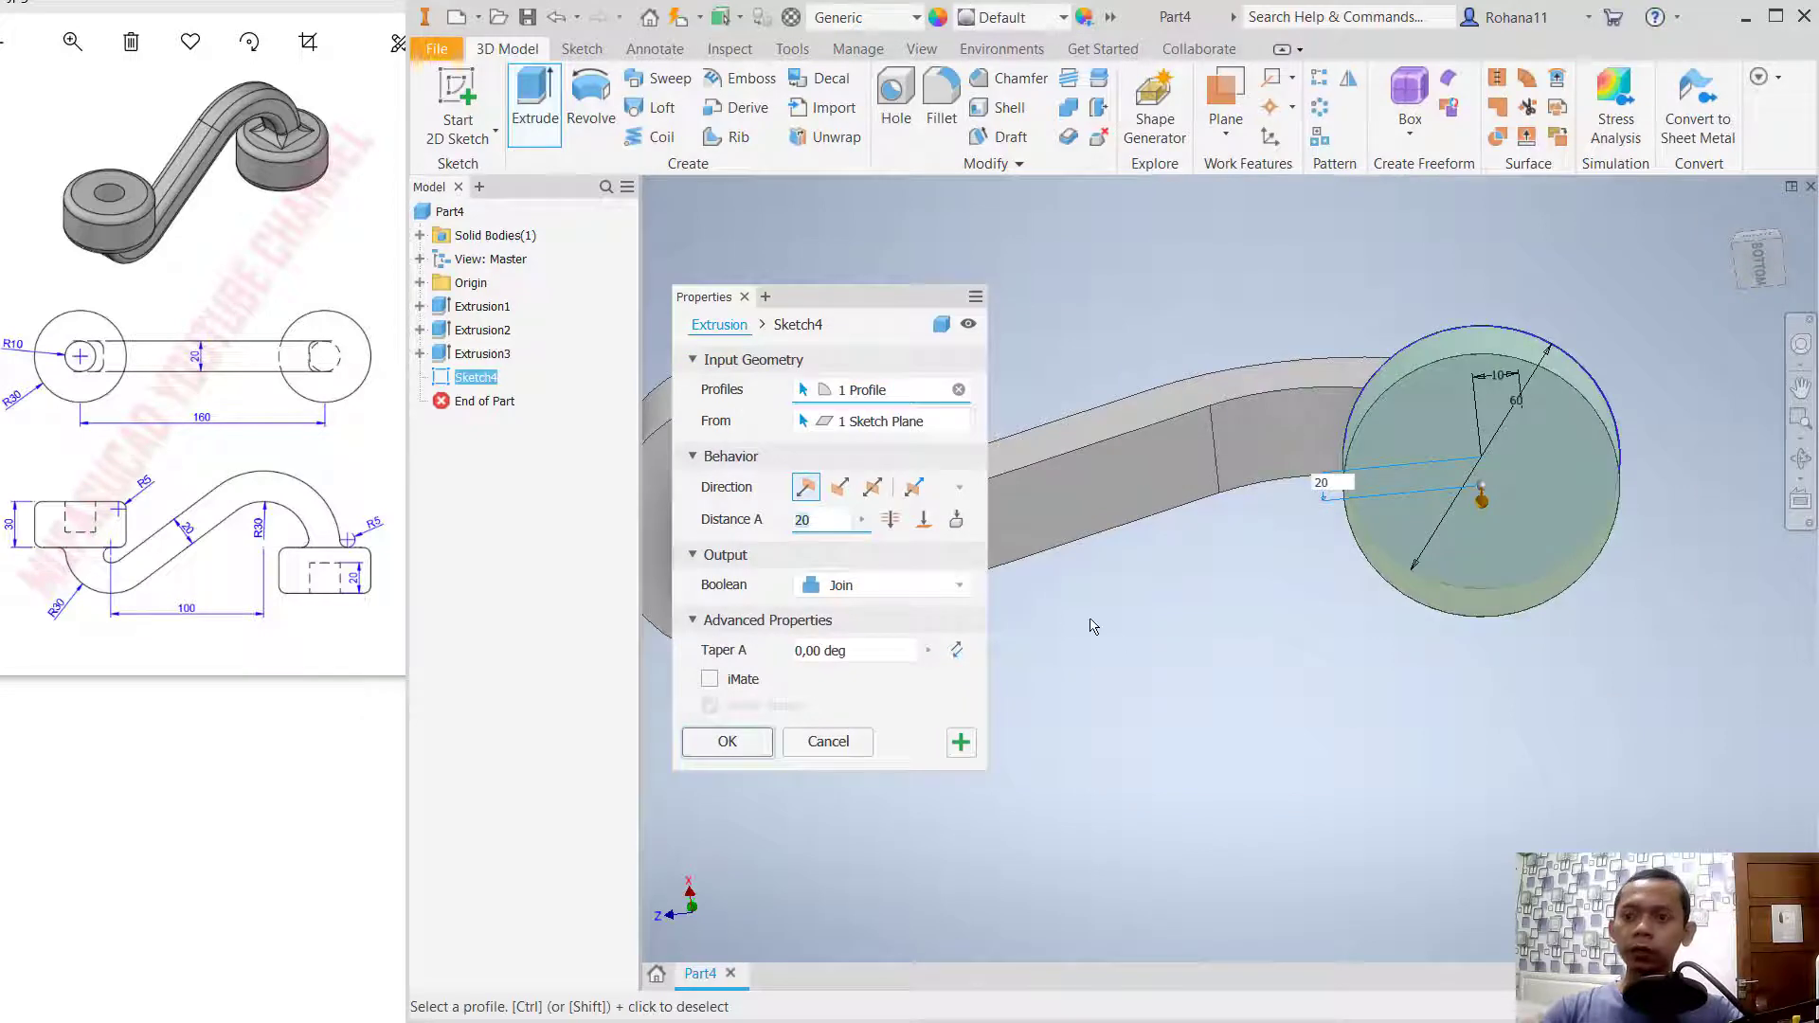
{"action": "key", "text": "Return"}
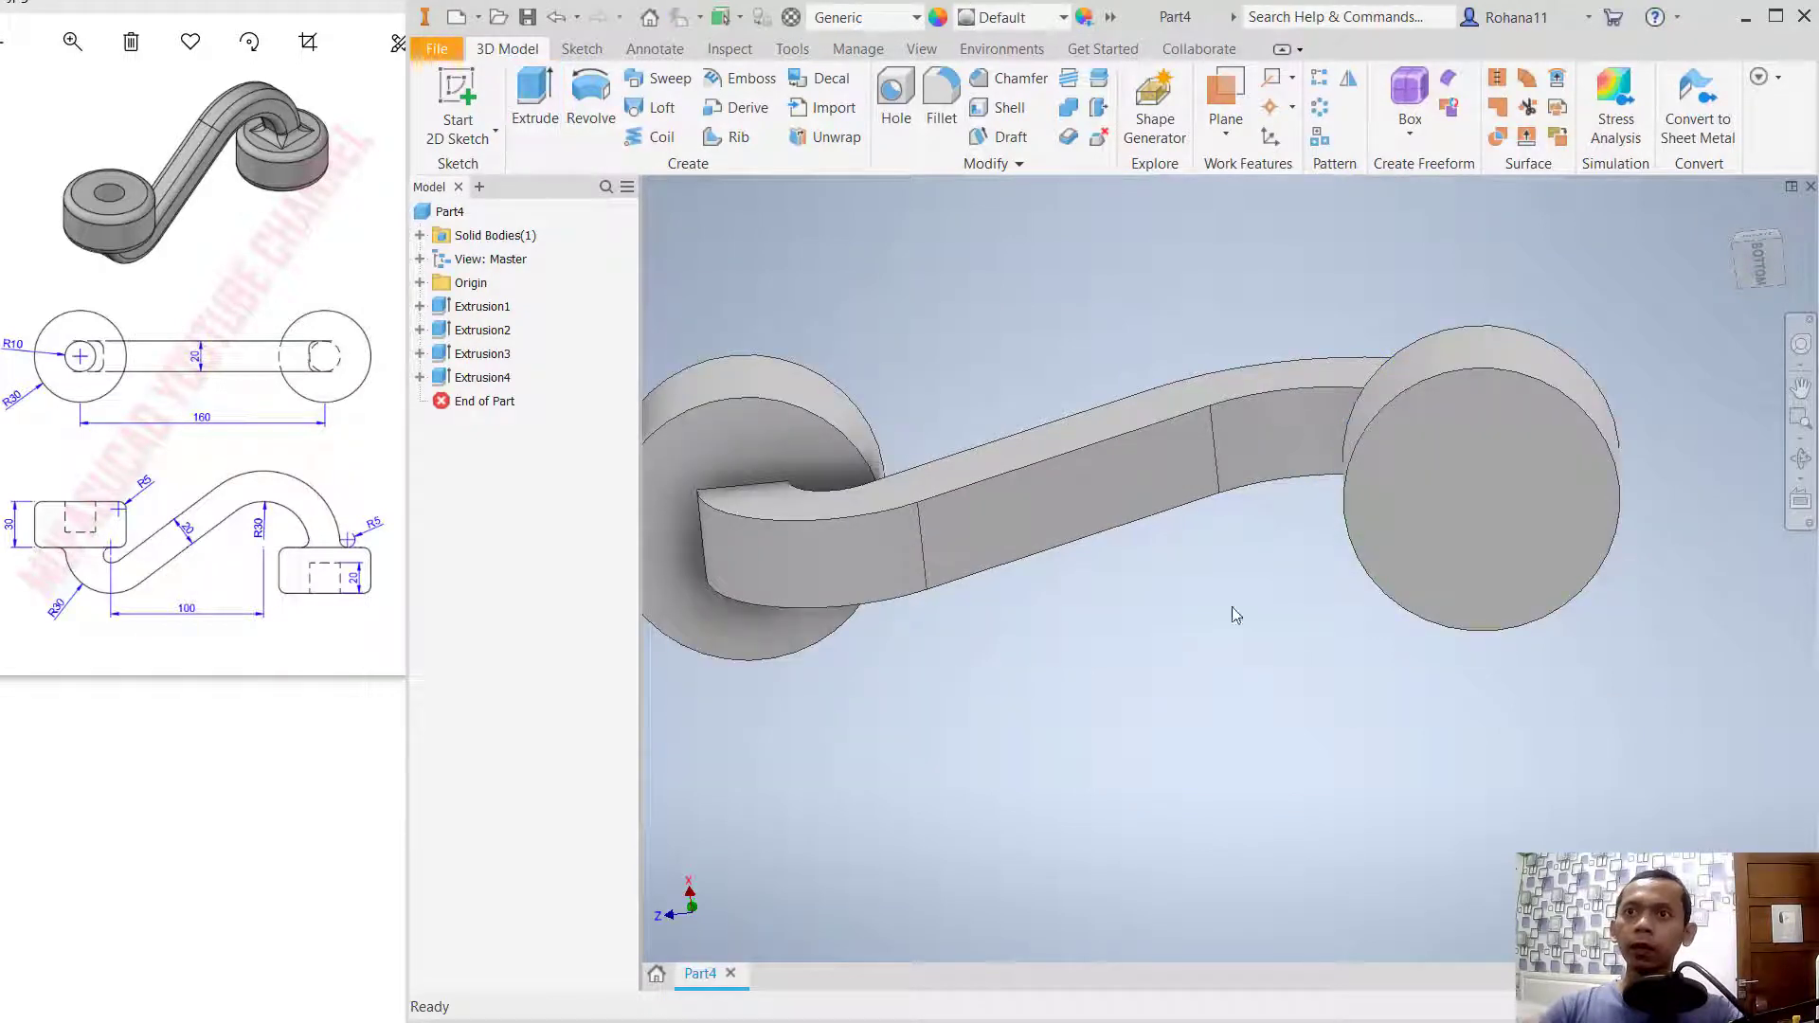
Step: Sketch a 20 mm diameter circle at the centre of the new boss face
{"action": "left_click", "coordinate": [1507, 478]}
{"action": "left_click", "coordinate": [458, 95]}
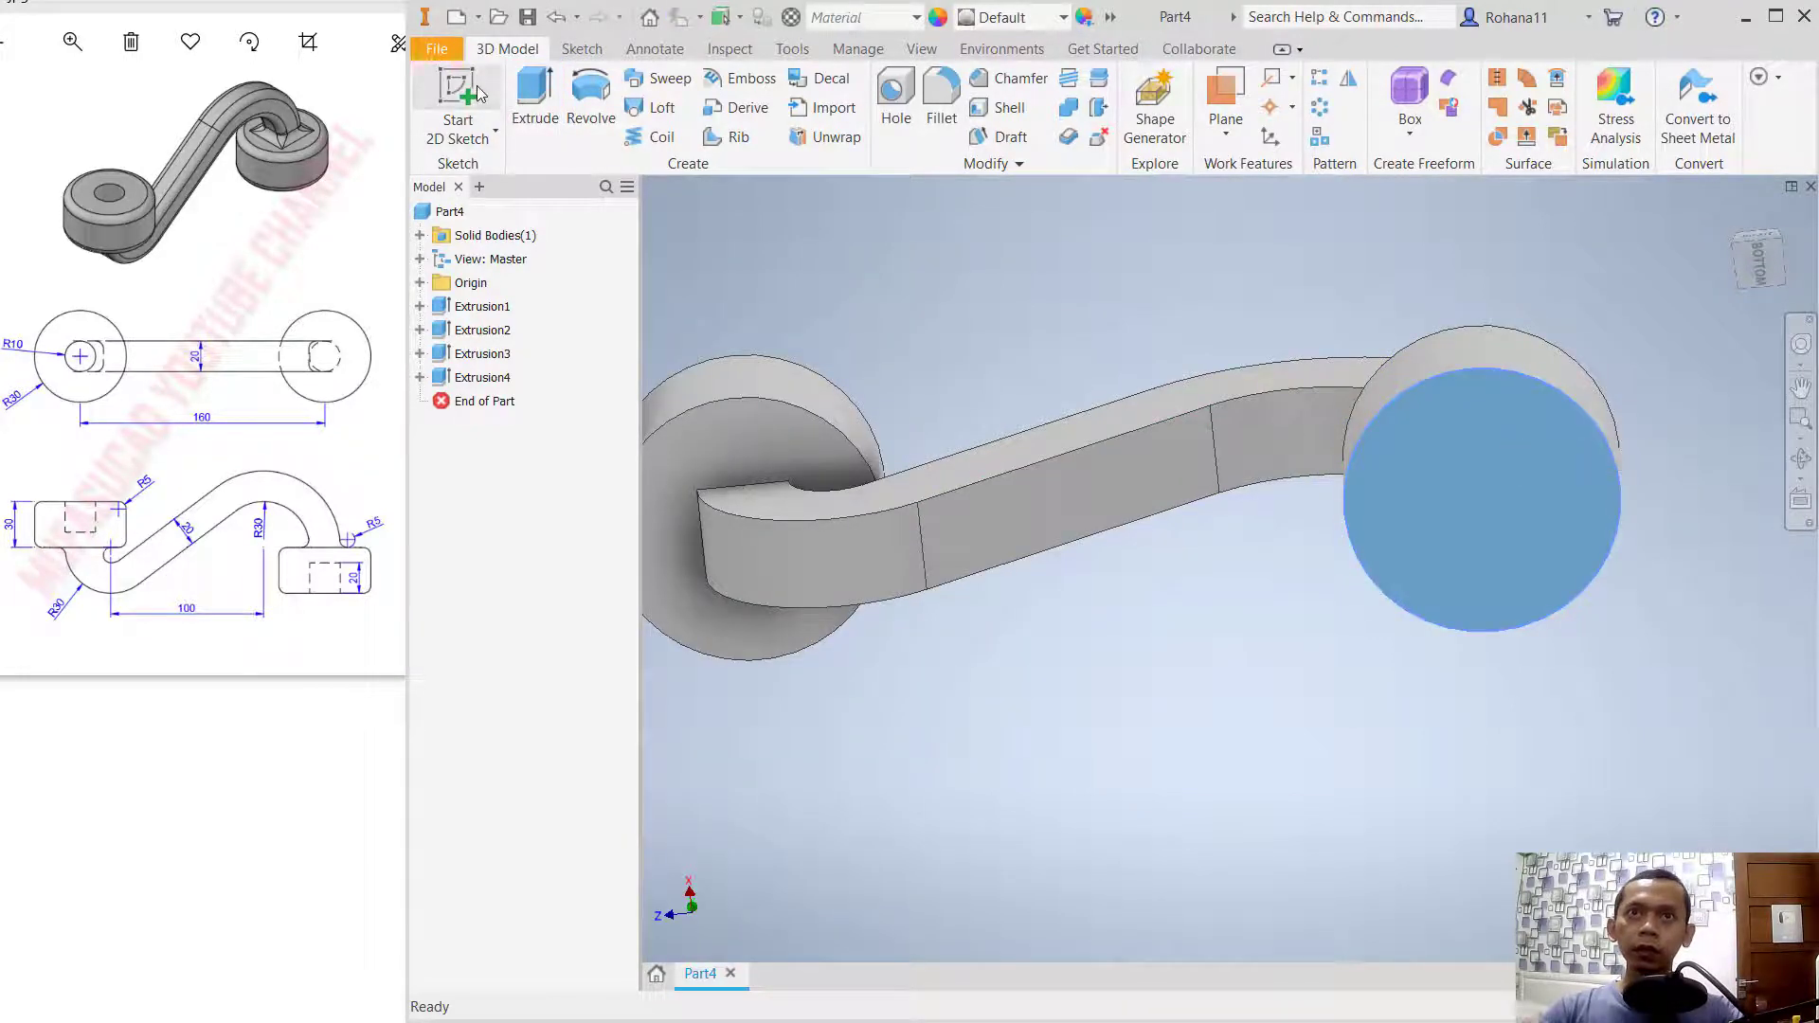
{"action": "left_click", "coordinate": [587, 91]}
{"action": "middle_click_drag", "start_coordinate": [1388, 715], "coordinate": [963, 720]}
{"action": "left_click", "coordinate": [1449, 528]}
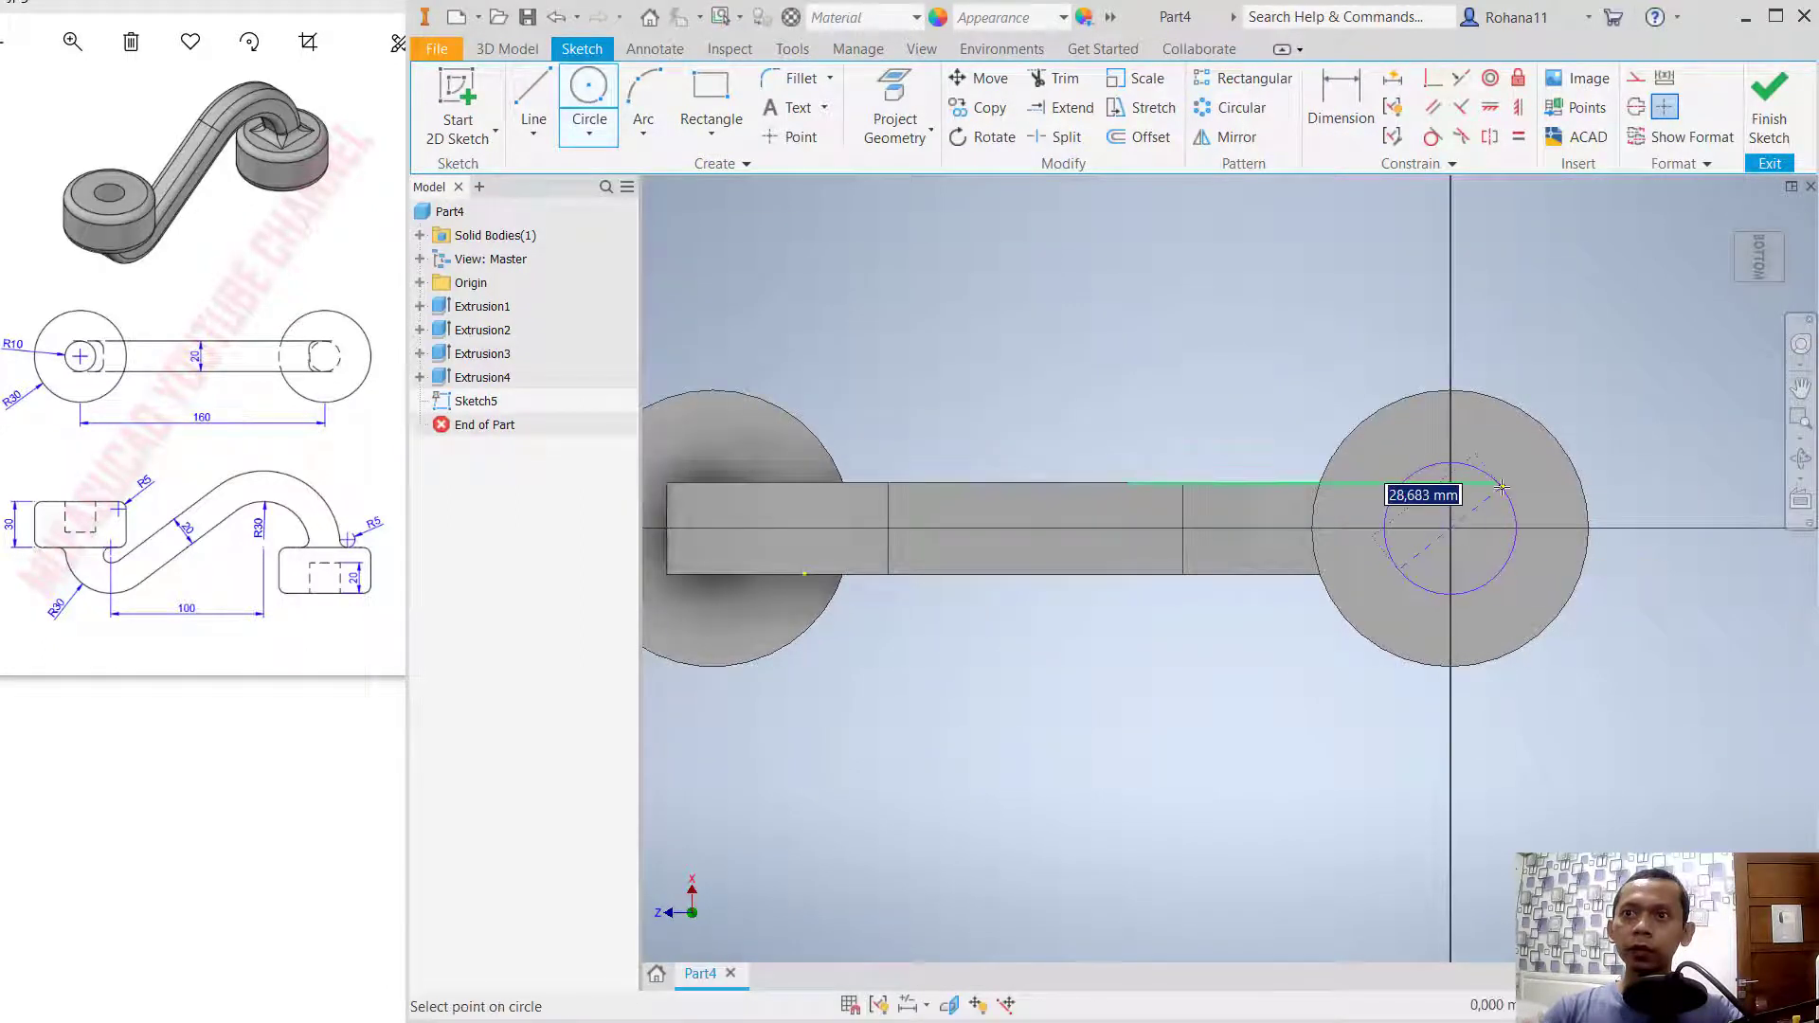
{"action": "type", "text": "20"}
{"action": "key", "text": "Return"}
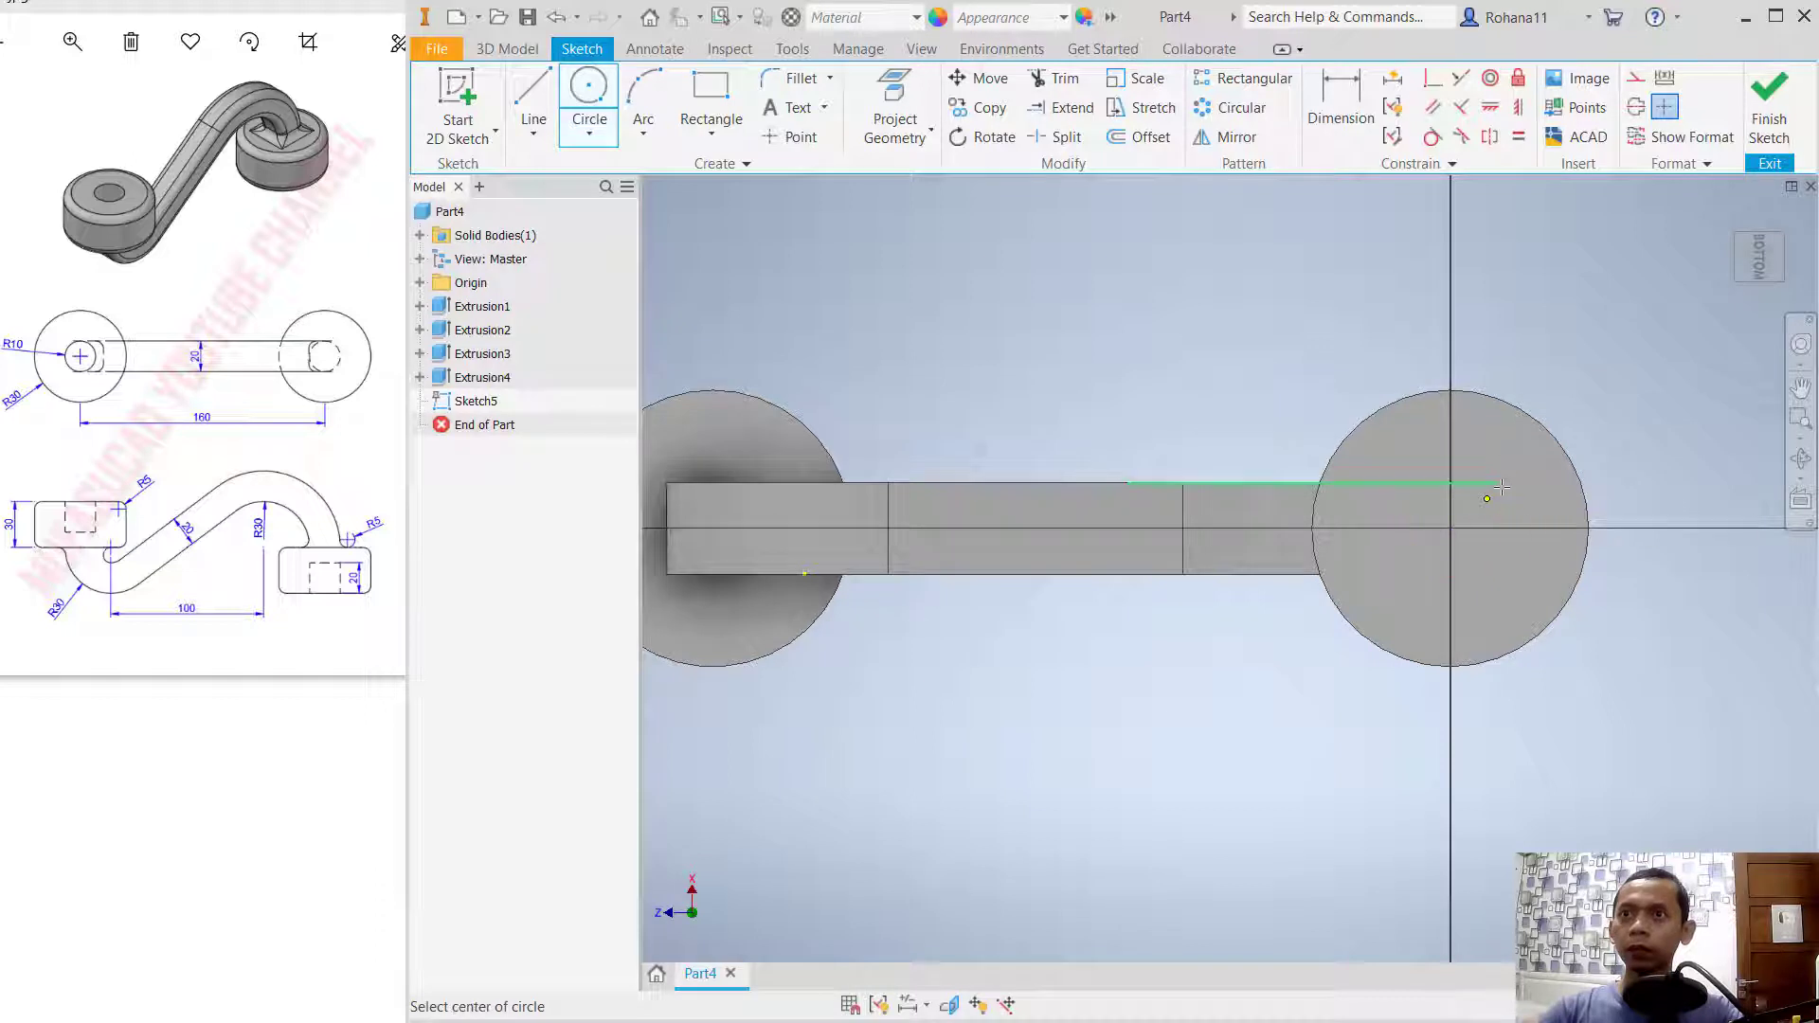
{"action": "left_click", "coordinate": [1771, 109]}
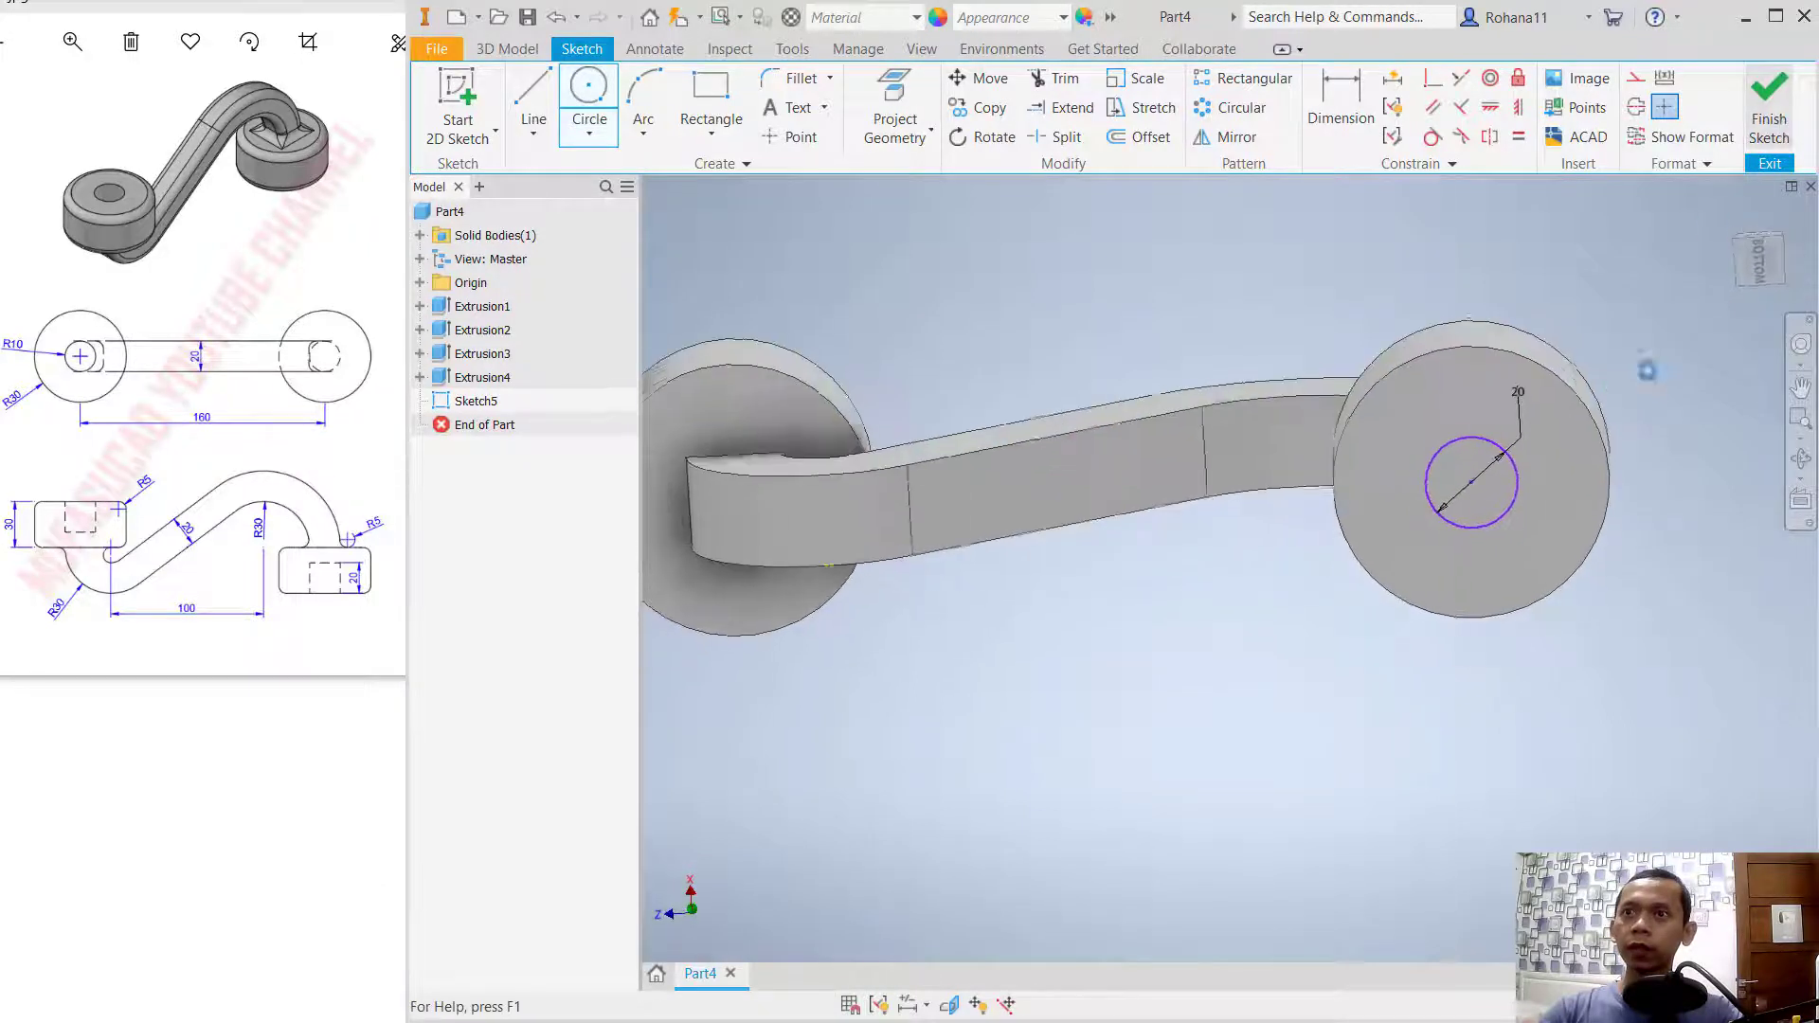
Step: Extrude the circle as a 20 mm deep cut into the boss
{"action": "left_click", "coordinate": [536, 100]}
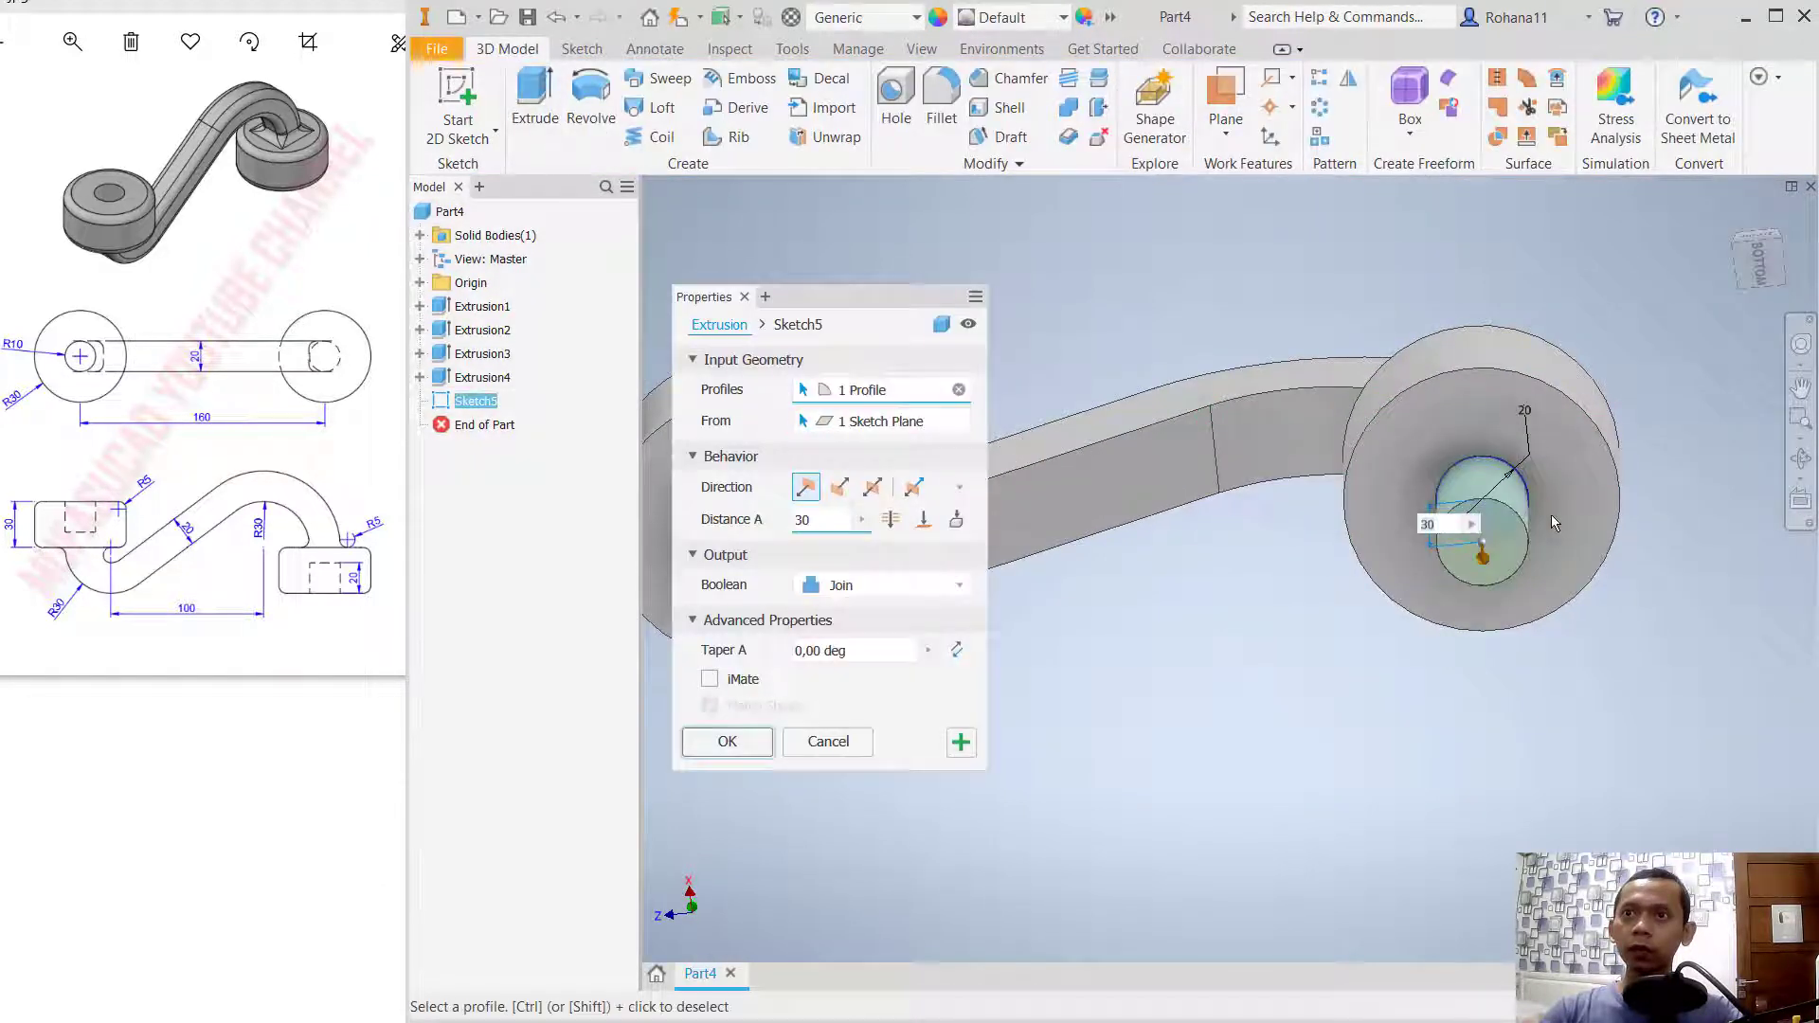
{"action": "left_click_drag", "start_coordinate": [1483, 563], "coordinate": [1481, 440]}
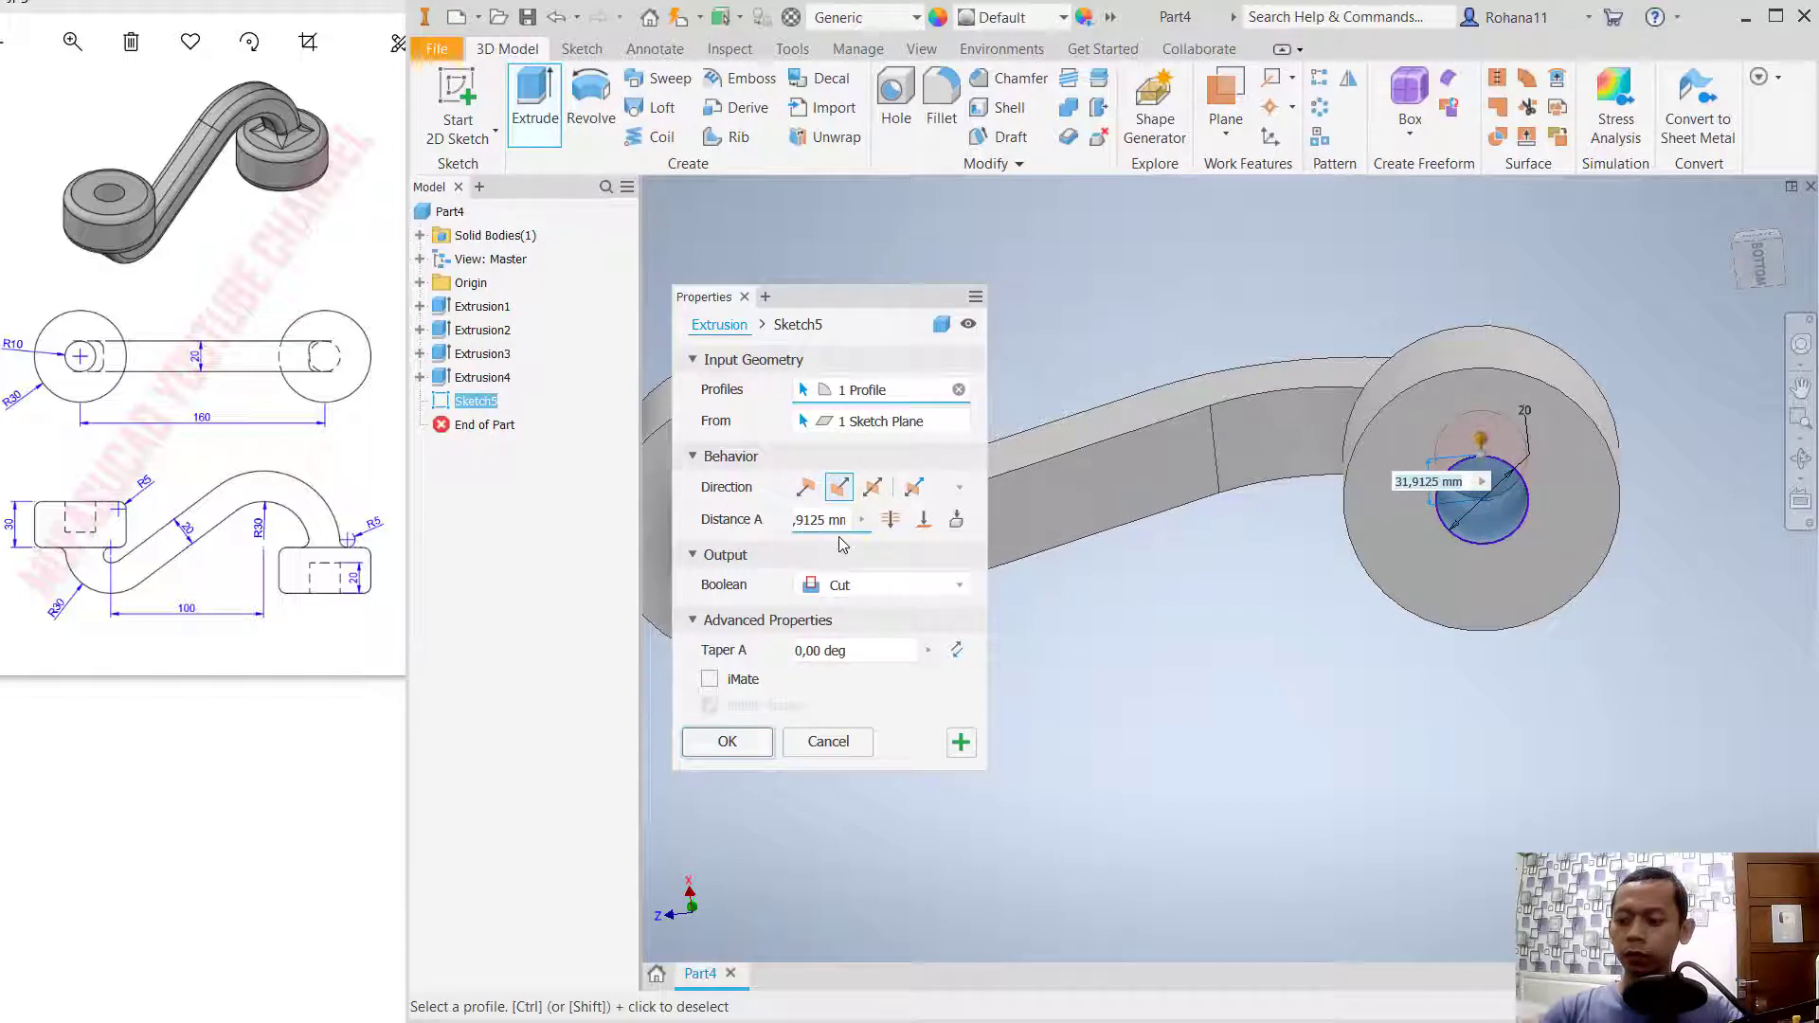
{"action": "type", "text": "20"}
{"action": "key", "text": "Return"}
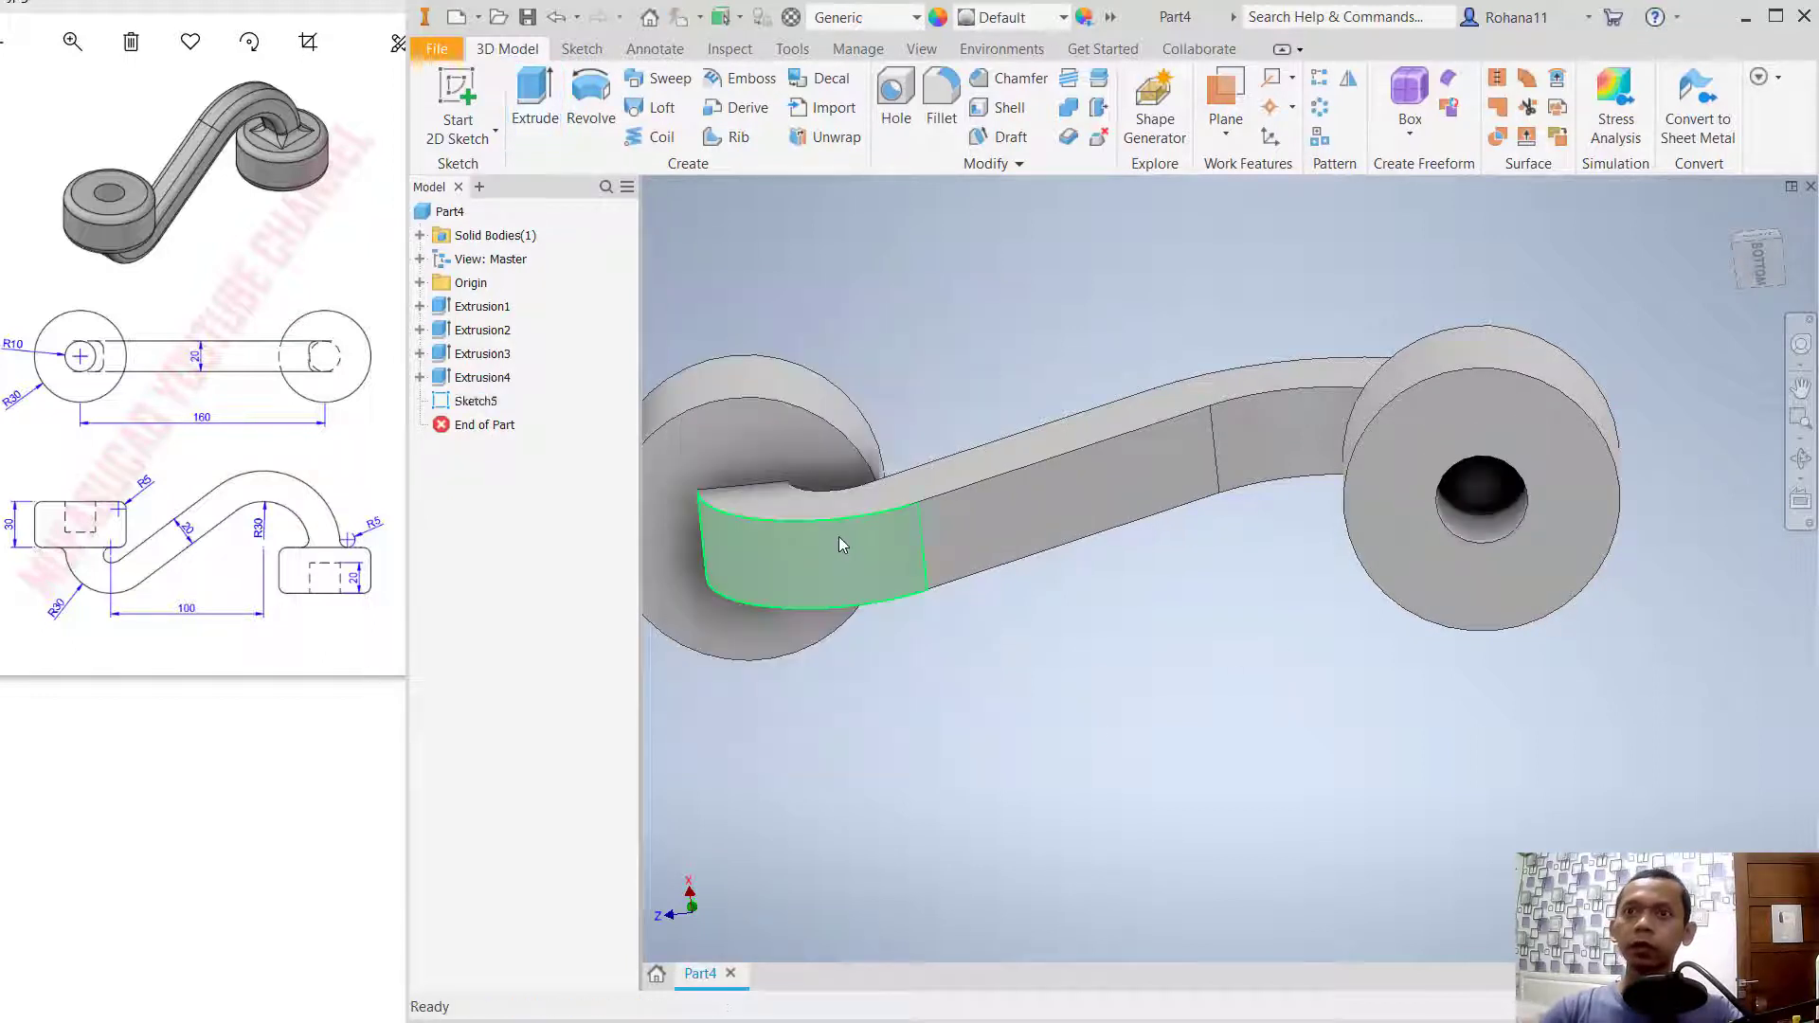
Step: Start a 5 mm fillet and select the arm's long edge chains
{"action": "middle_click_drag", "start_coordinate": [1164, 636], "coordinate": [1197, 728], "text": "shift"}
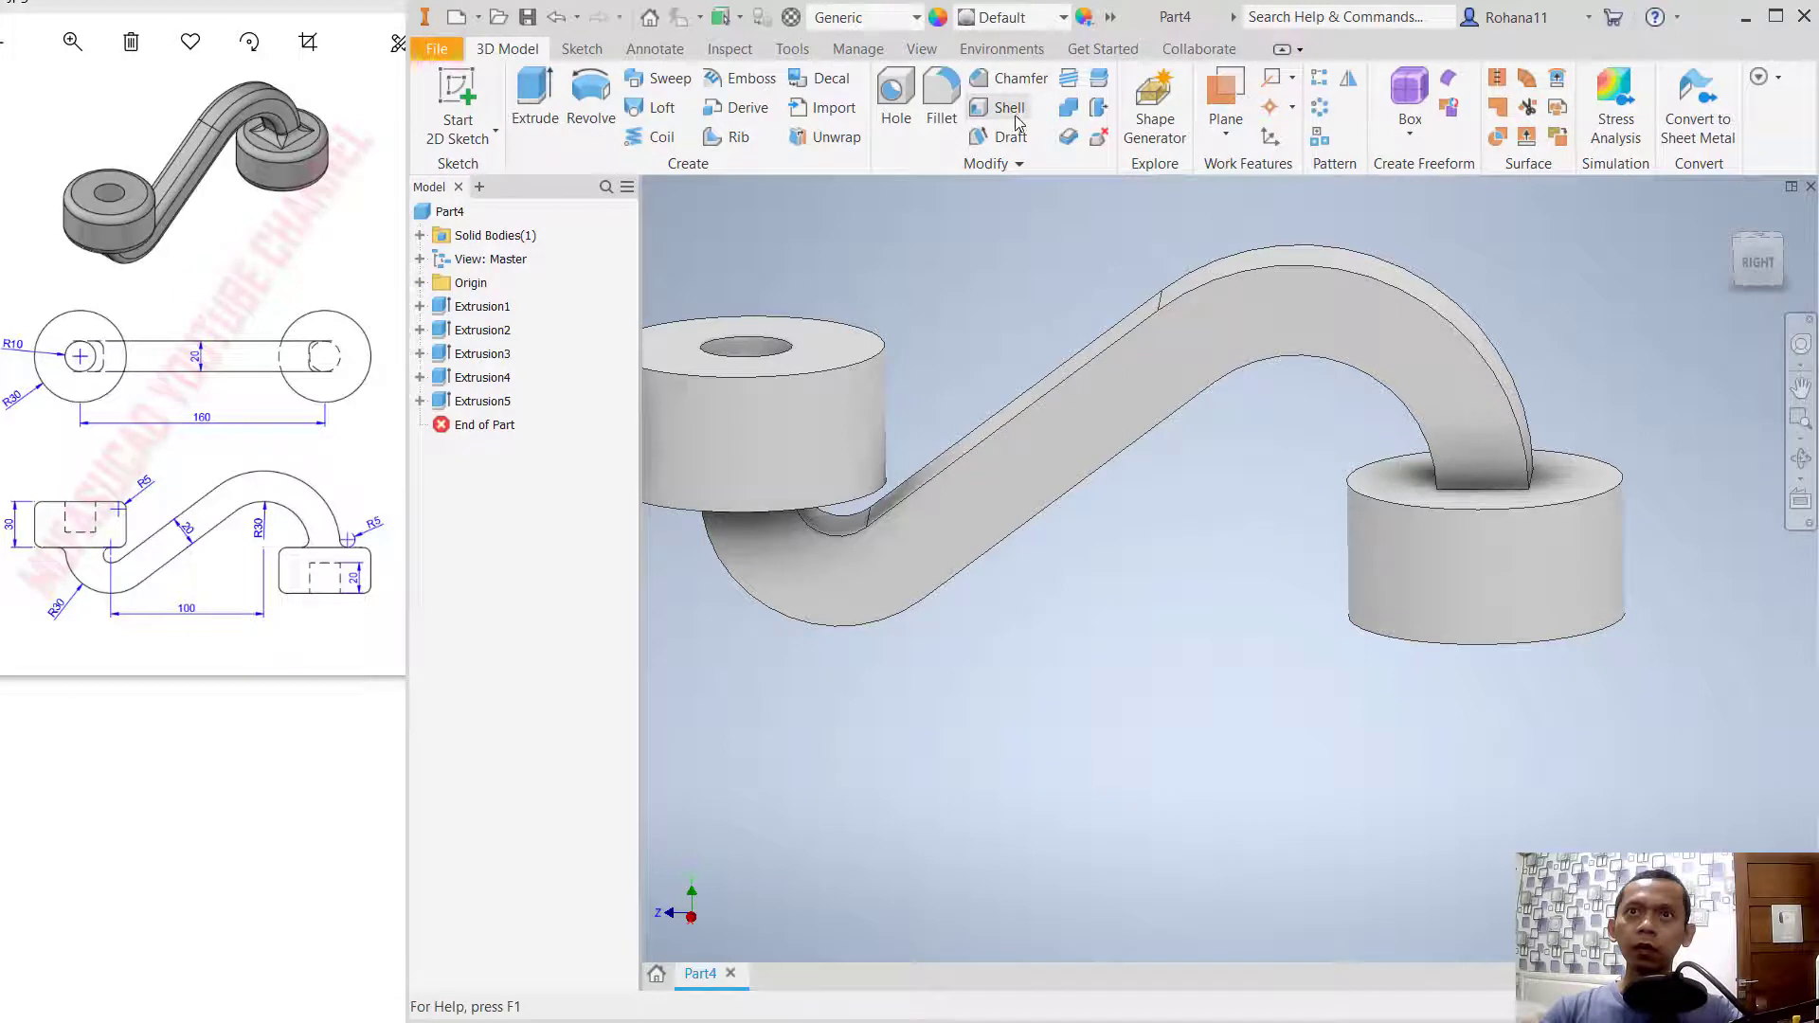
{"action": "left_click", "coordinate": [948, 94]}
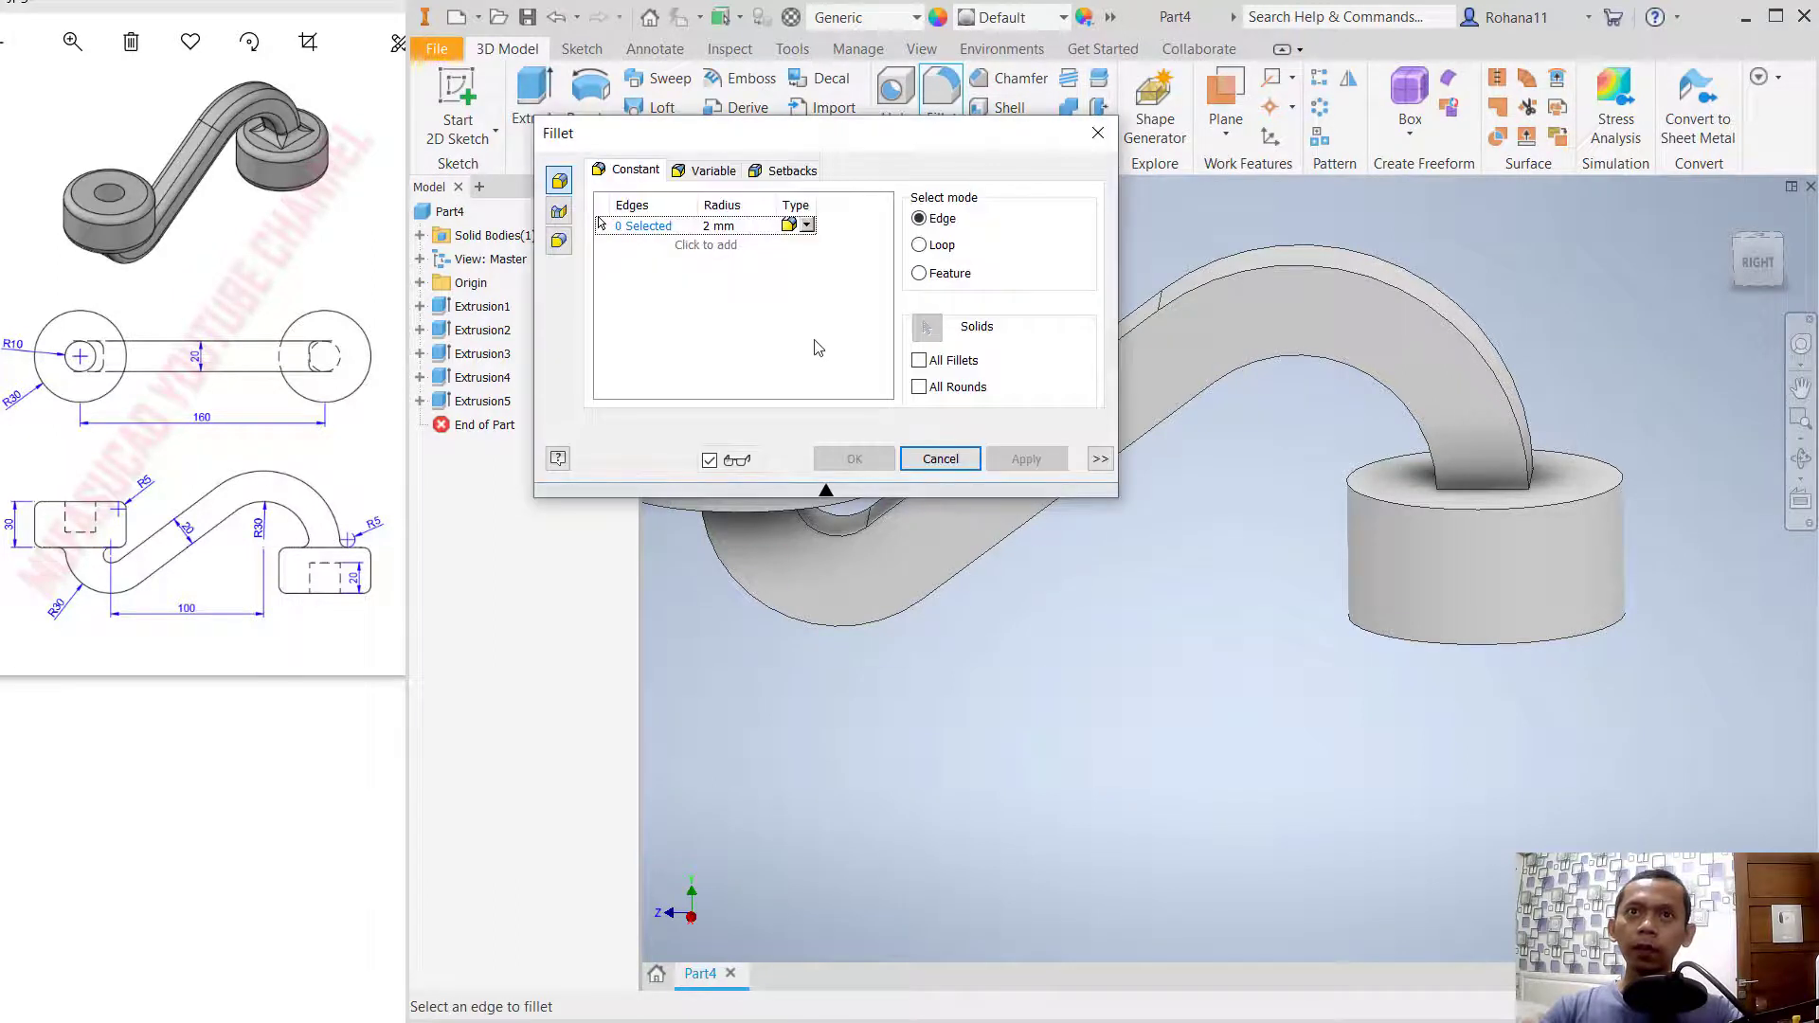
{"action": "type", "text": "5"}
{"action": "key", "text": "Return"}
{"action": "left_click_drag", "start_coordinate": [875, 135], "coordinate": [566, 567]}
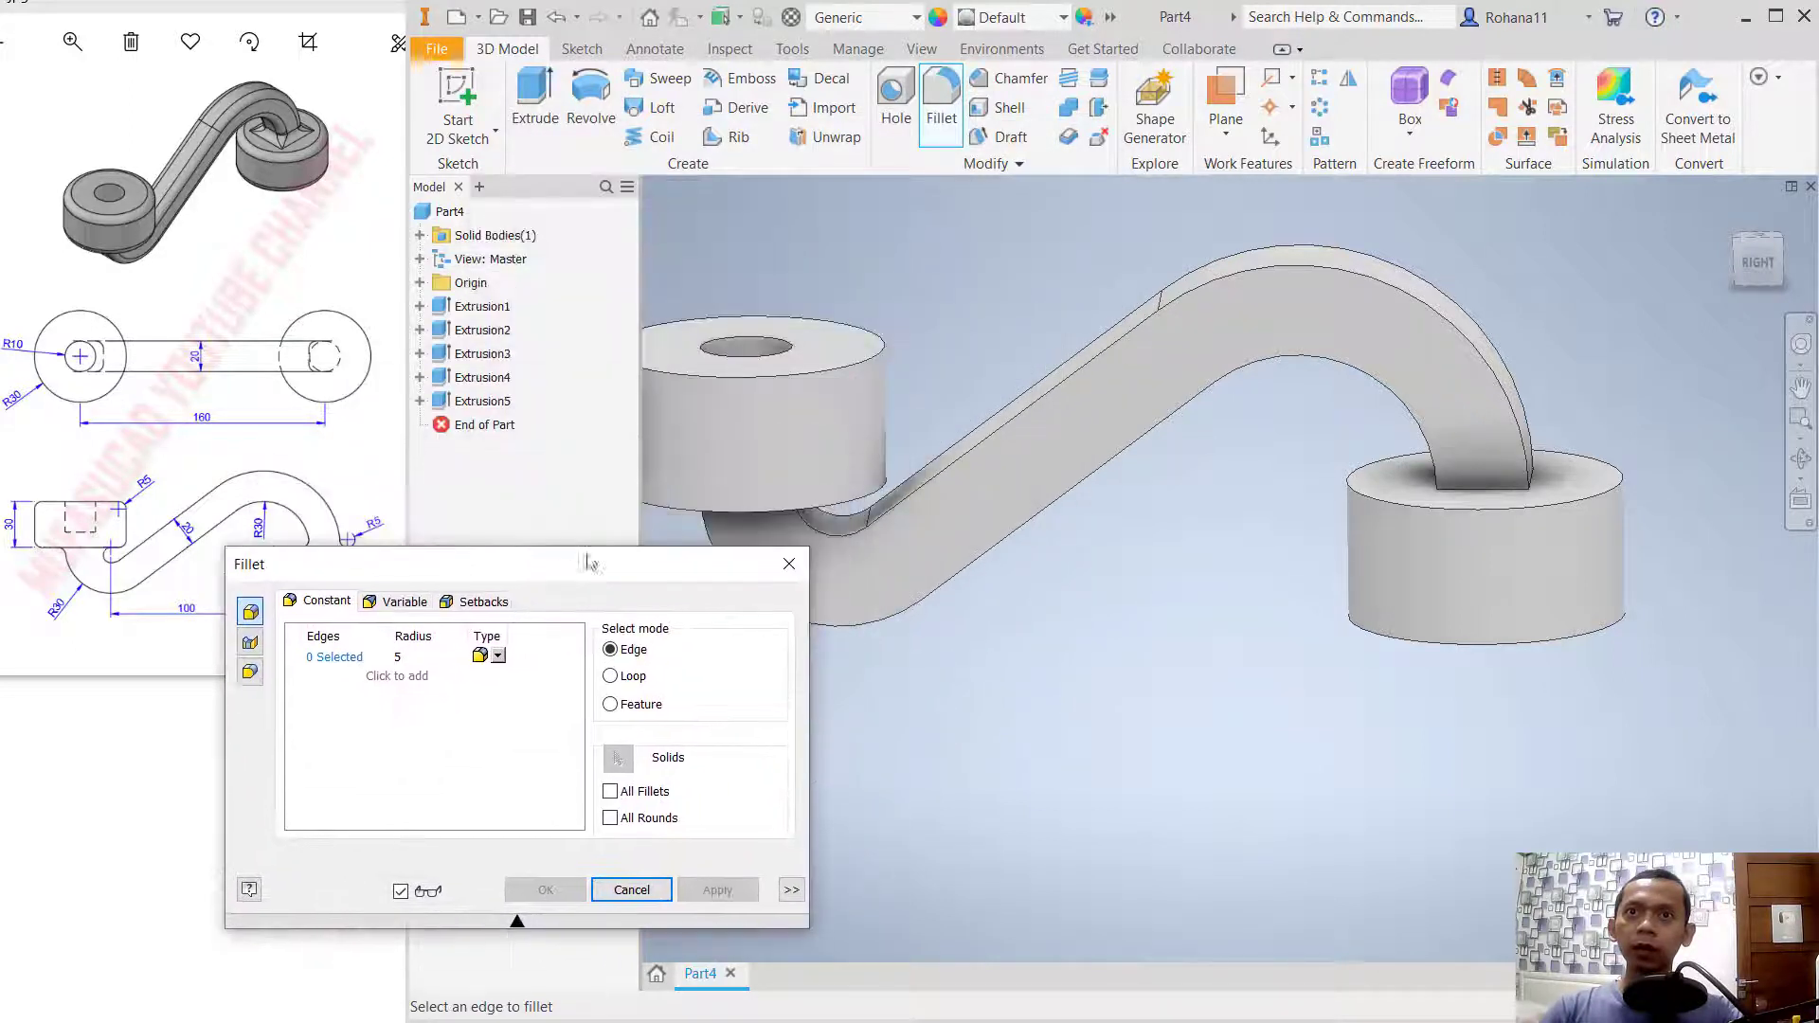
{"action": "left_click", "coordinate": [1115, 351]}
{"action": "middle_click_drag", "start_coordinate": [1249, 363], "coordinate": [1294, 569], "text": "shift"}
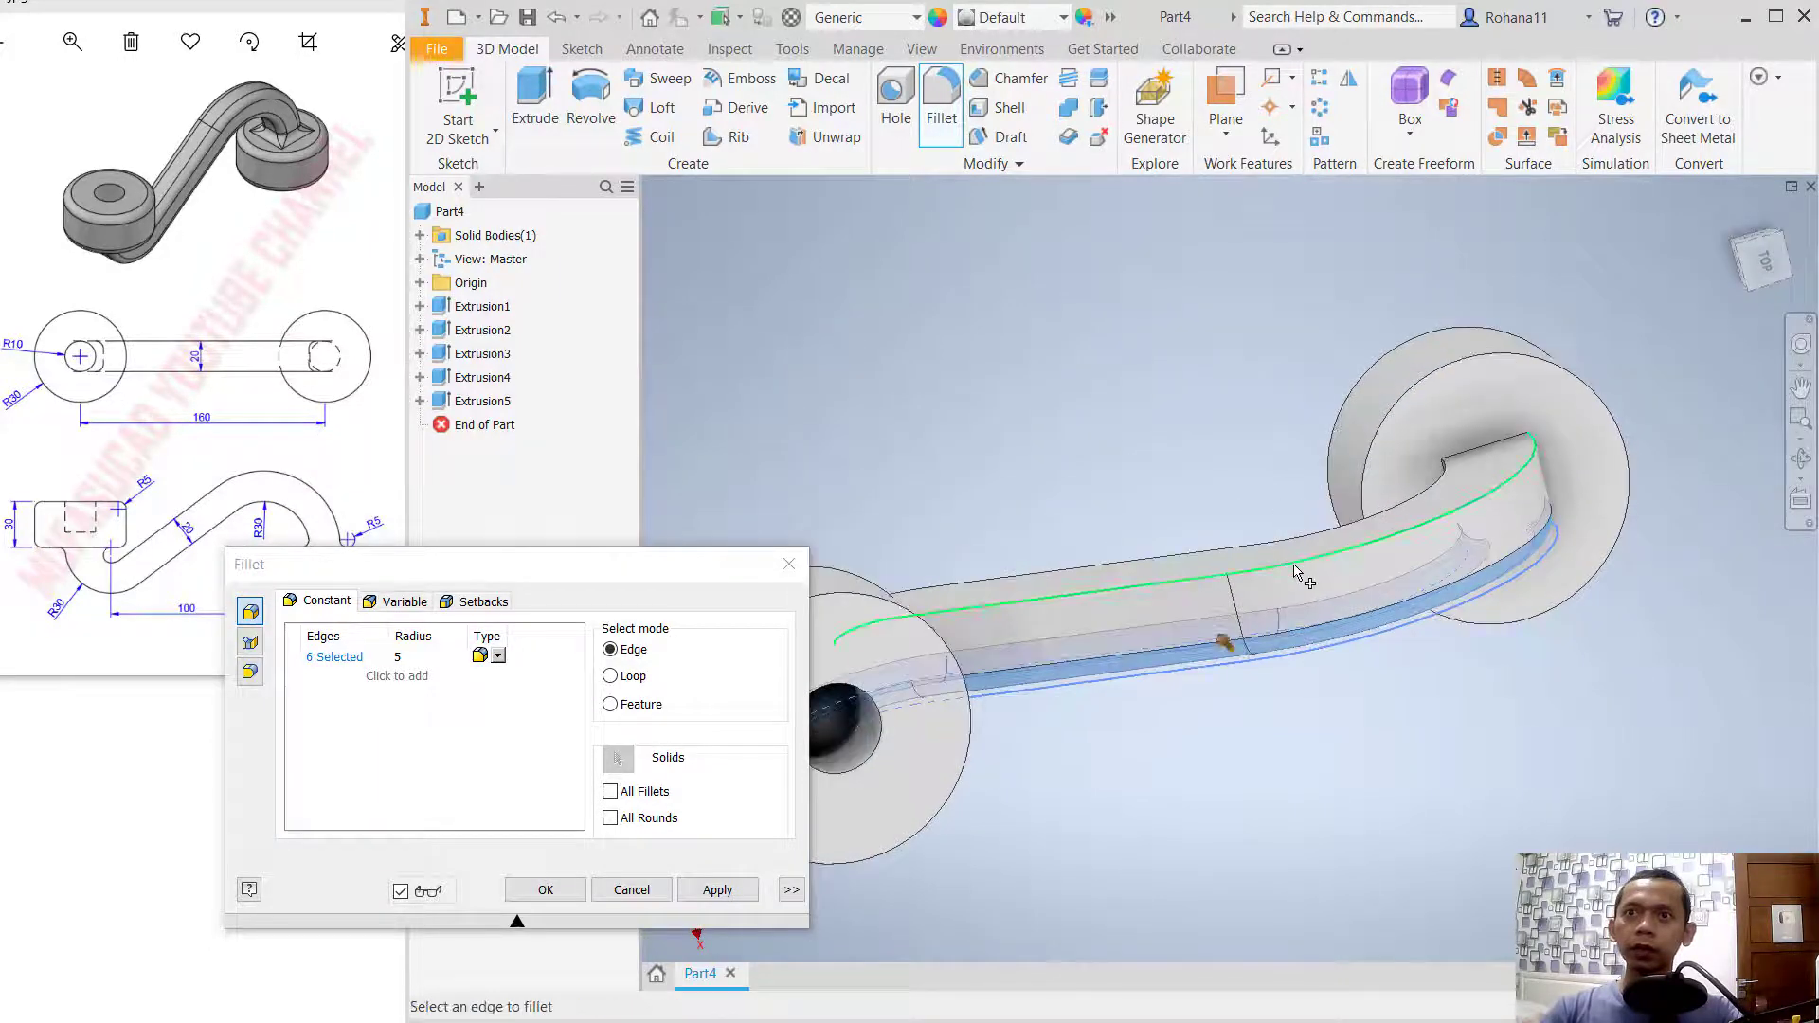
{"action": "left_click", "coordinate": [1295, 569]}
{"action": "left_click", "coordinate": [1308, 543]}
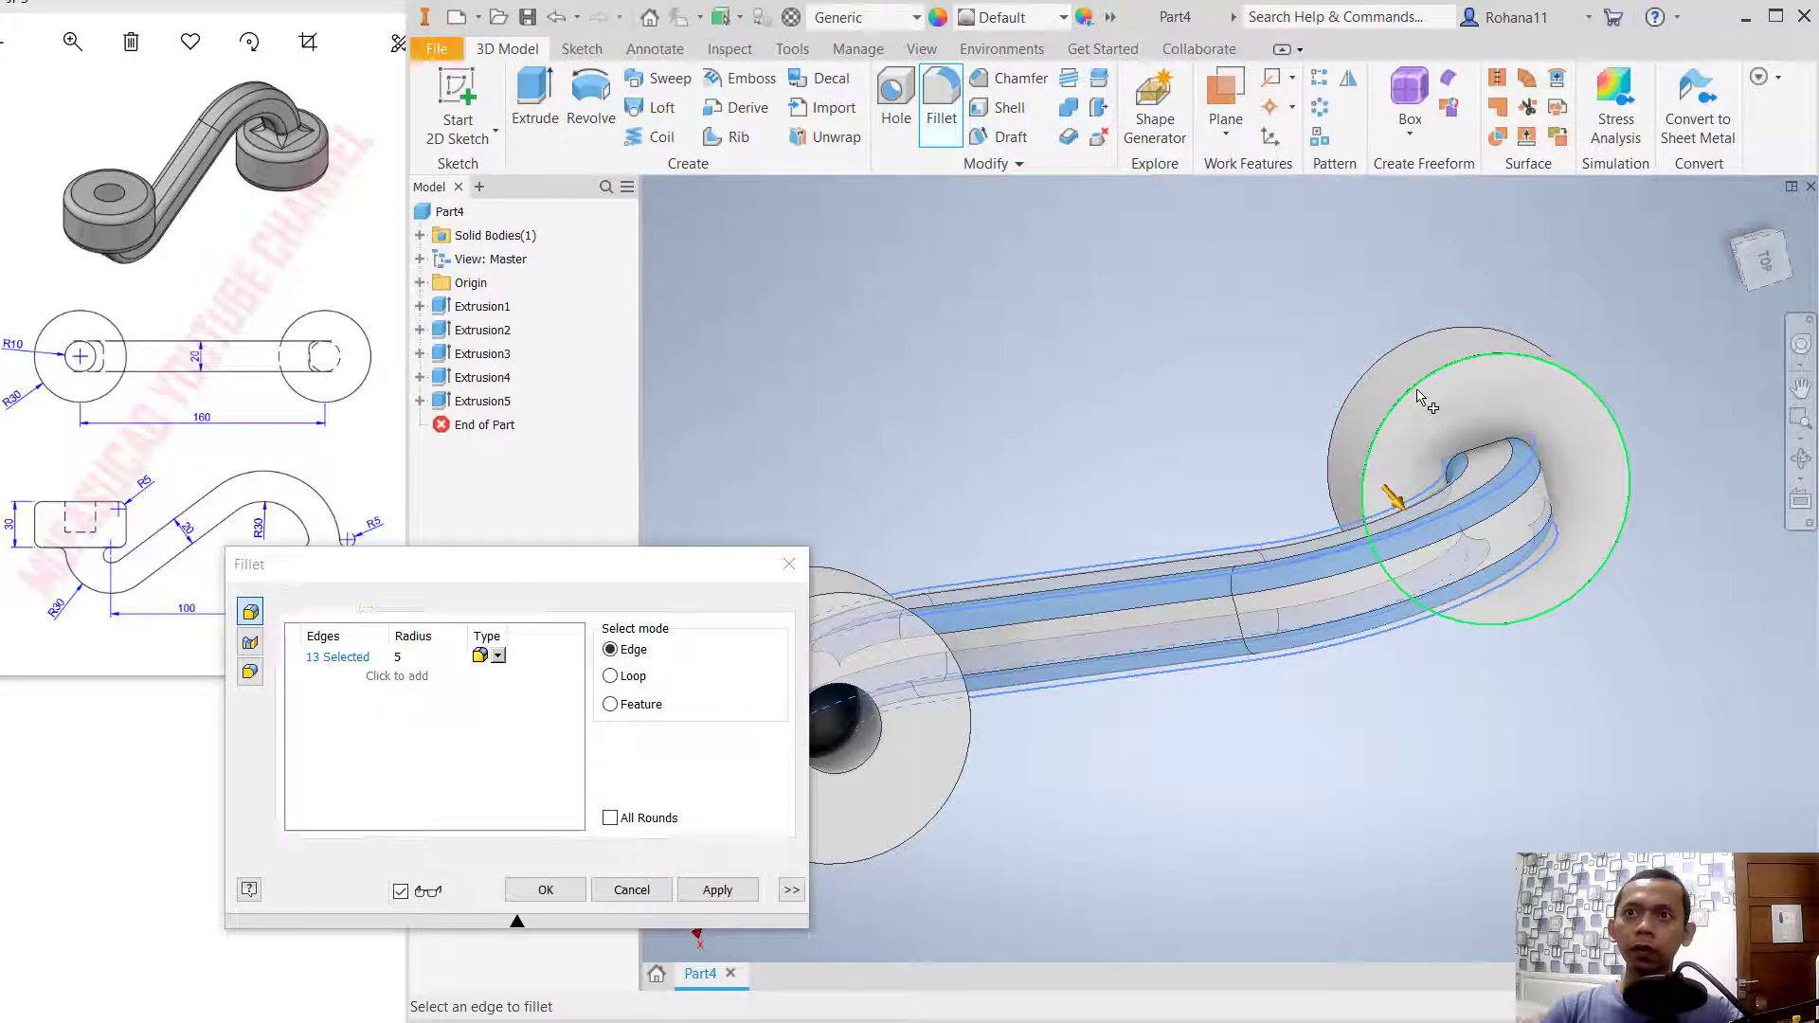
Step: Add both bosses' outer rim edges and apply the 5 mm fillet
{"action": "left_click", "coordinate": [1407, 402]}
{"action": "middle_click_drag", "start_coordinate": [1249, 436], "coordinate": [1410, 341]}
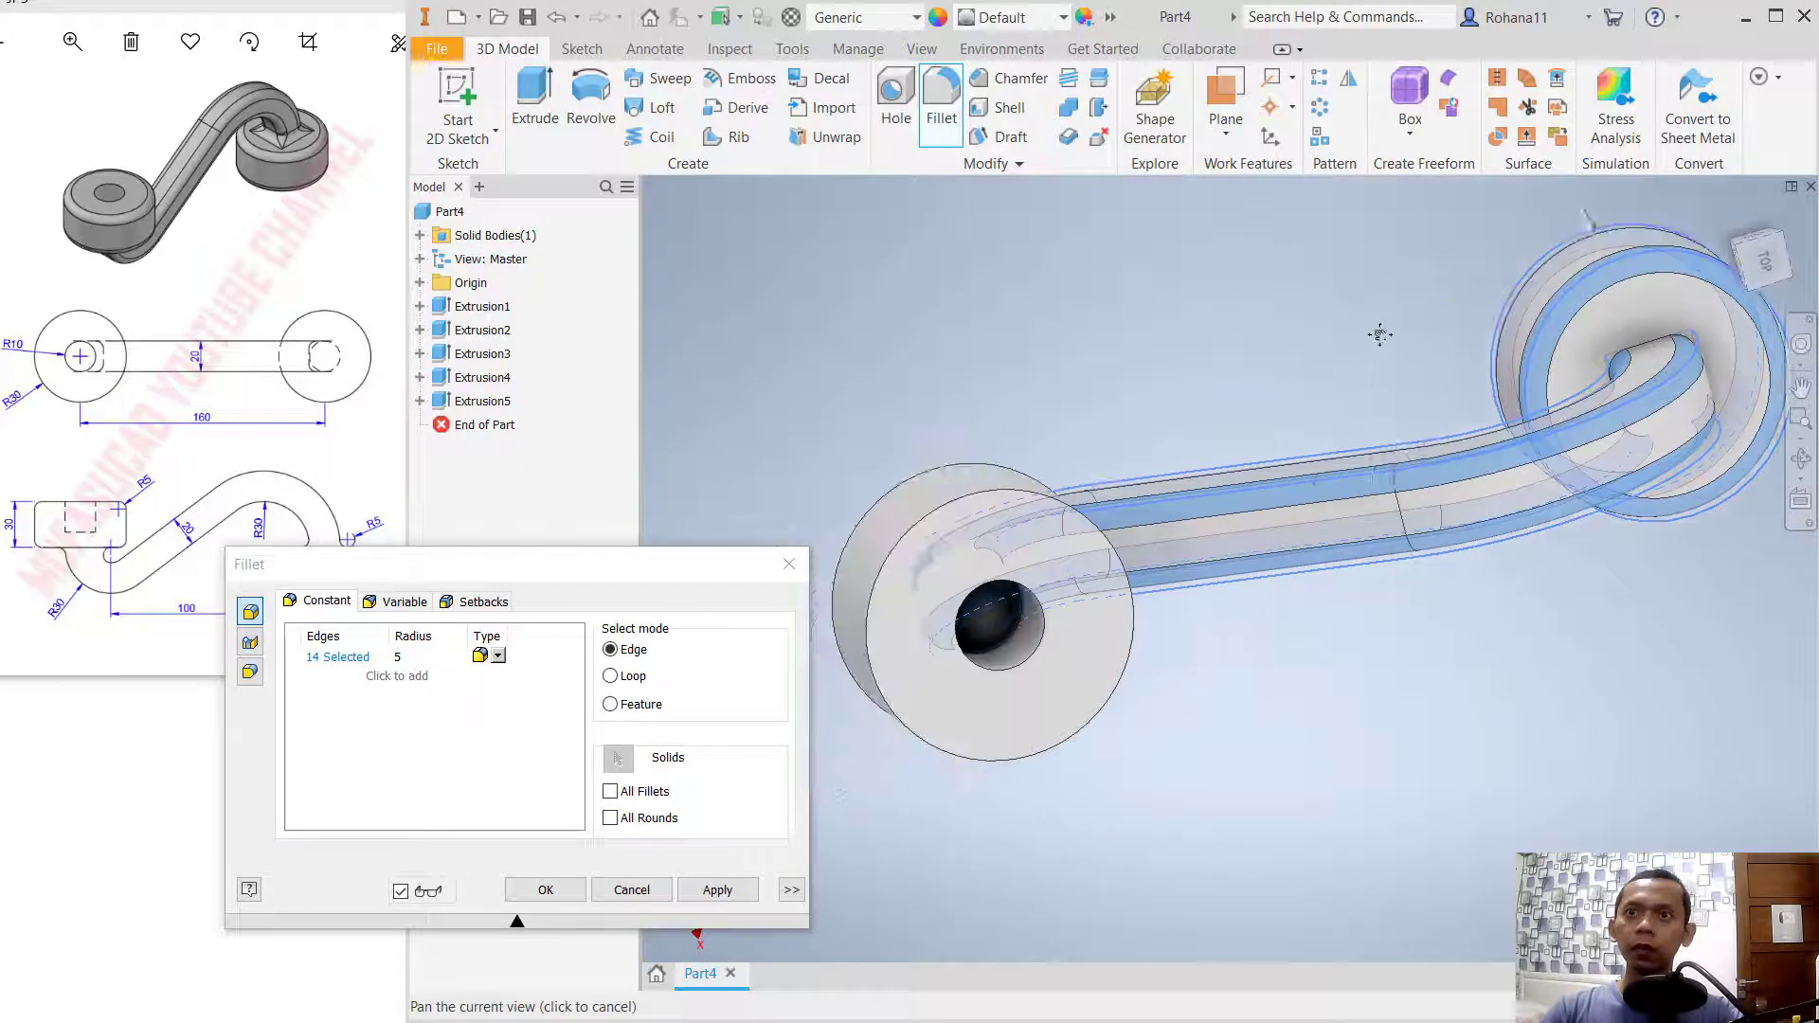
{"action": "left_click", "coordinate": [910, 512]}
{"action": "left_click", "coordinate": [910, 483]}
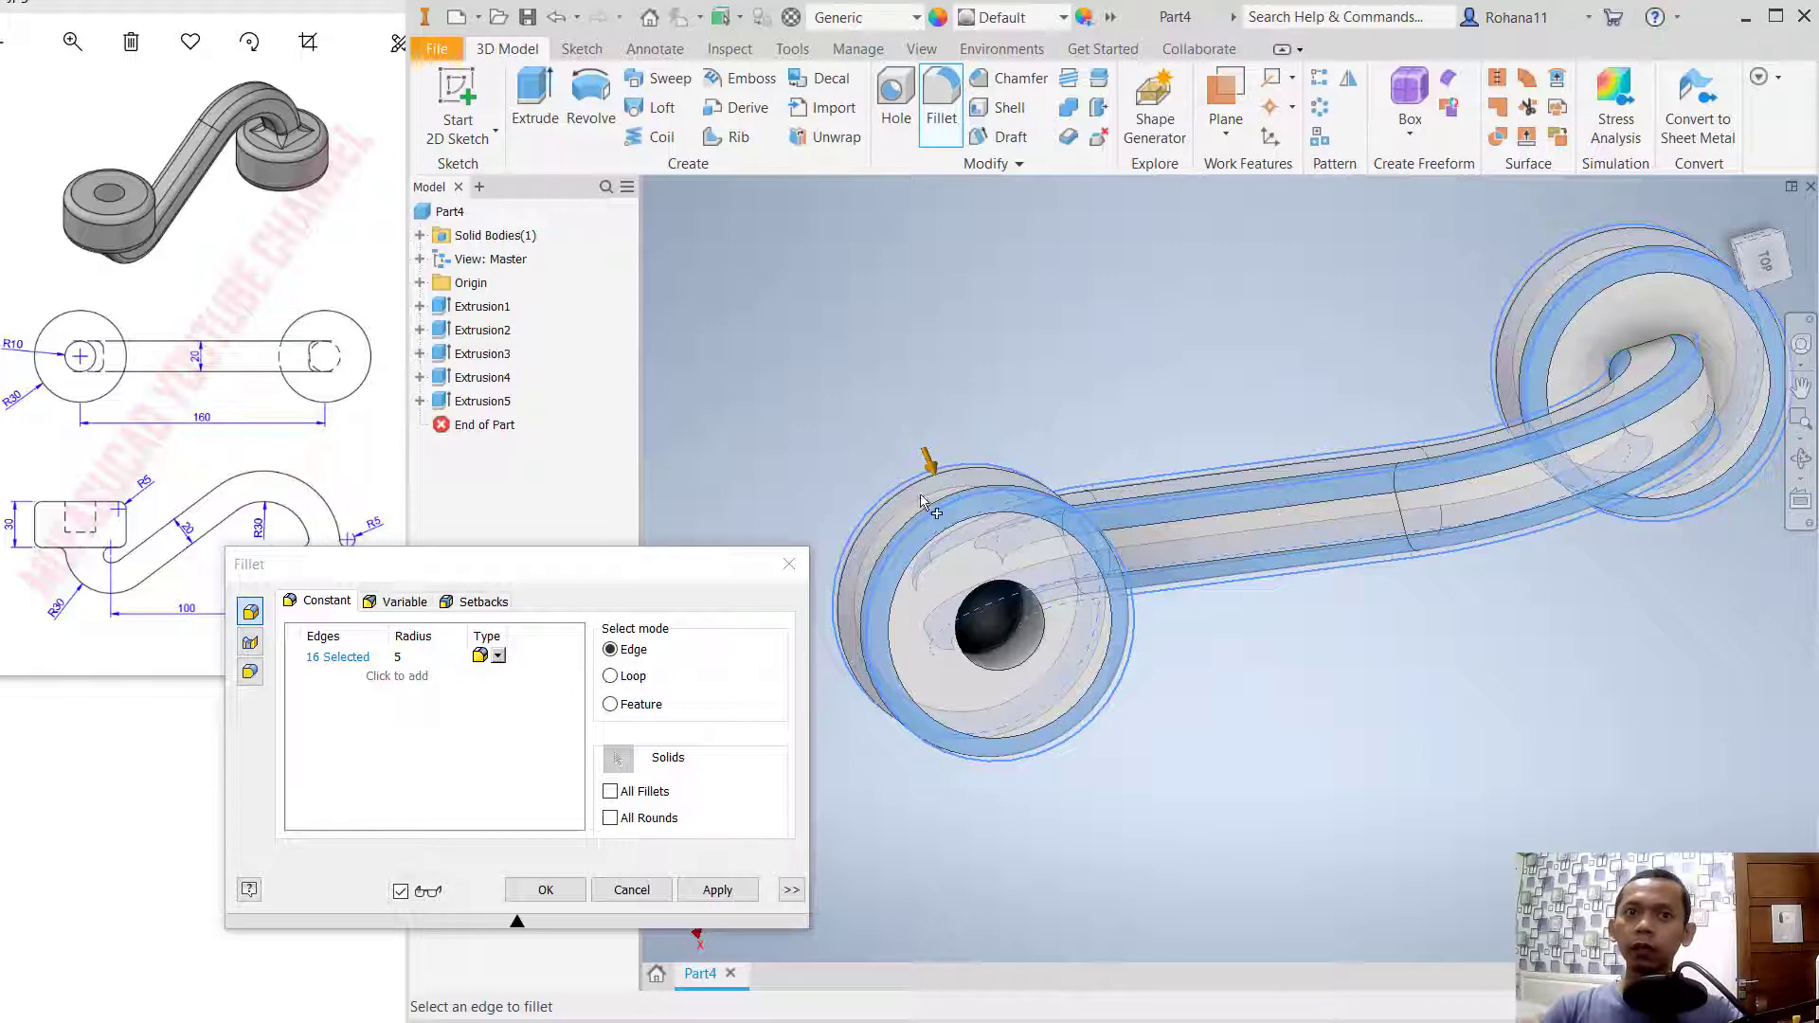
{"action": "left_click", "coordinate": [717, 889]}
{"action": "middle_click_drag", "start_coordinate": [1415, 680], "coordinate": [1188, 559], "text": "shift"}
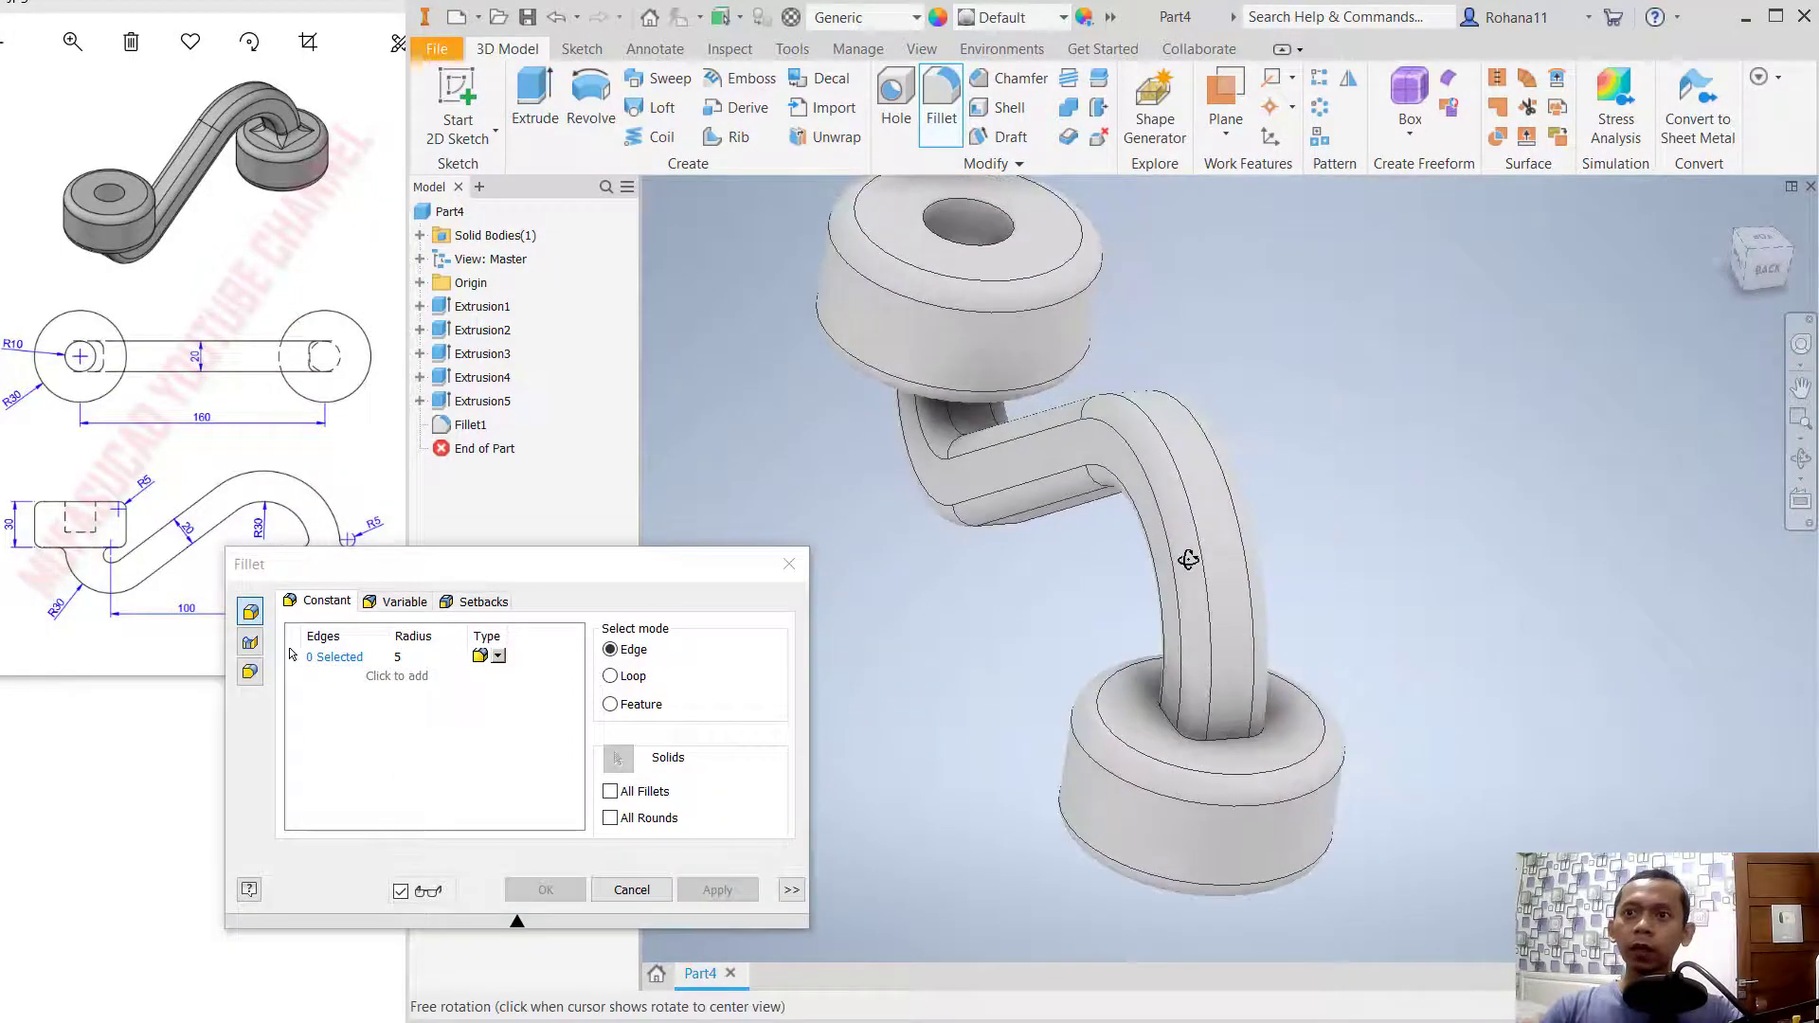
Step: Fillet the junction between the arm and the lower boss at 5 mm
{"action": "left_click", "coordinate": [1256, 744]}
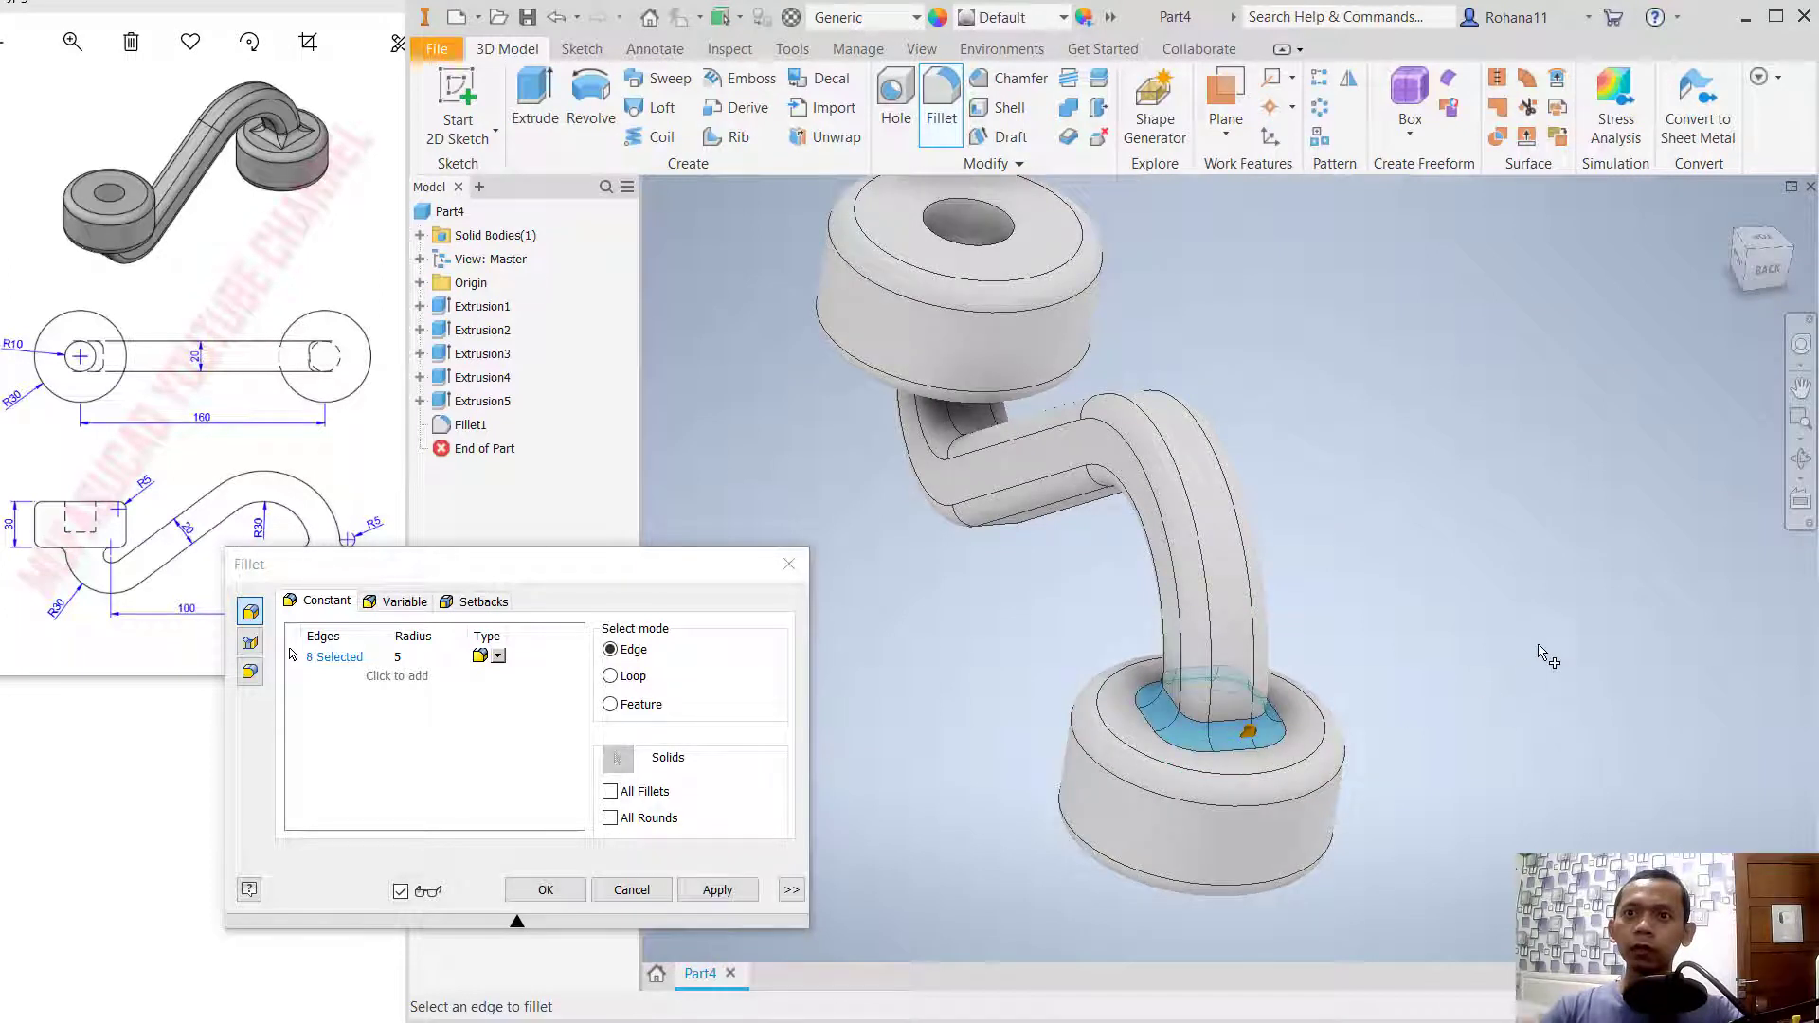
{"action": "left_click", "coordinate": [721, 891]}
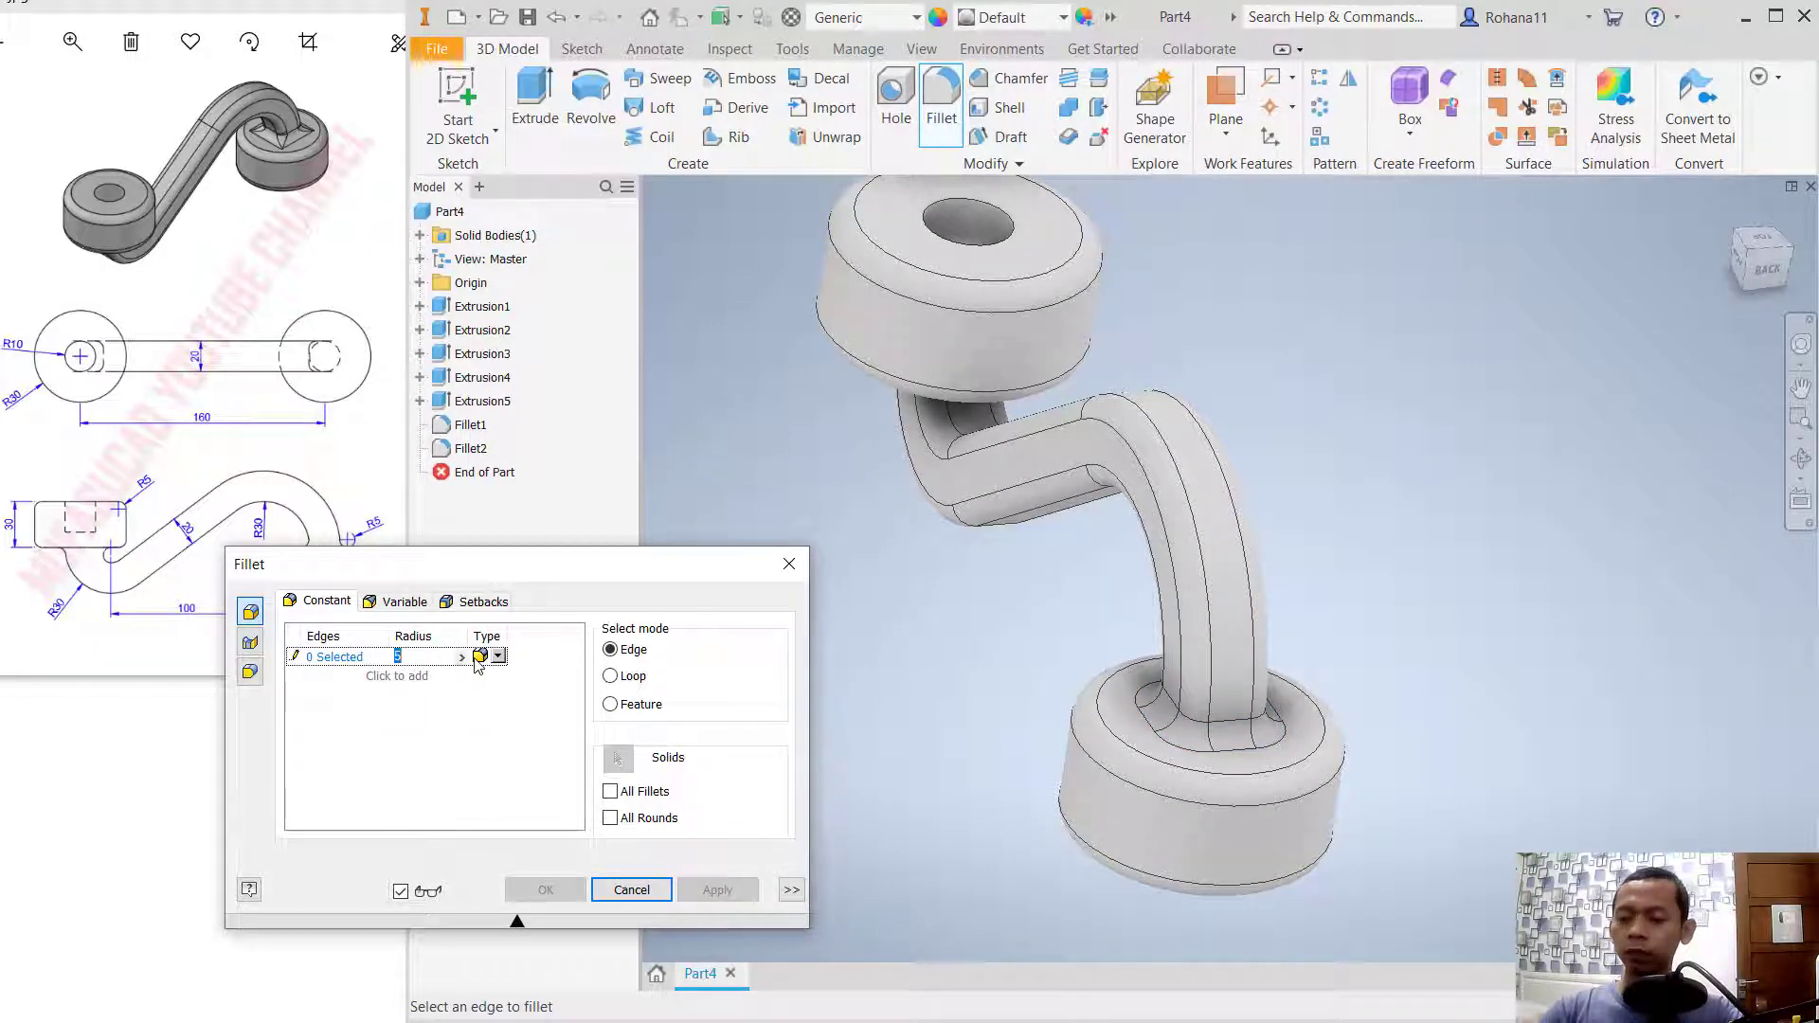
{"action": "middle_click_drag", "start_coordinate": [1097, 655], "coordinate": [1246, 511], "text": "shift"}
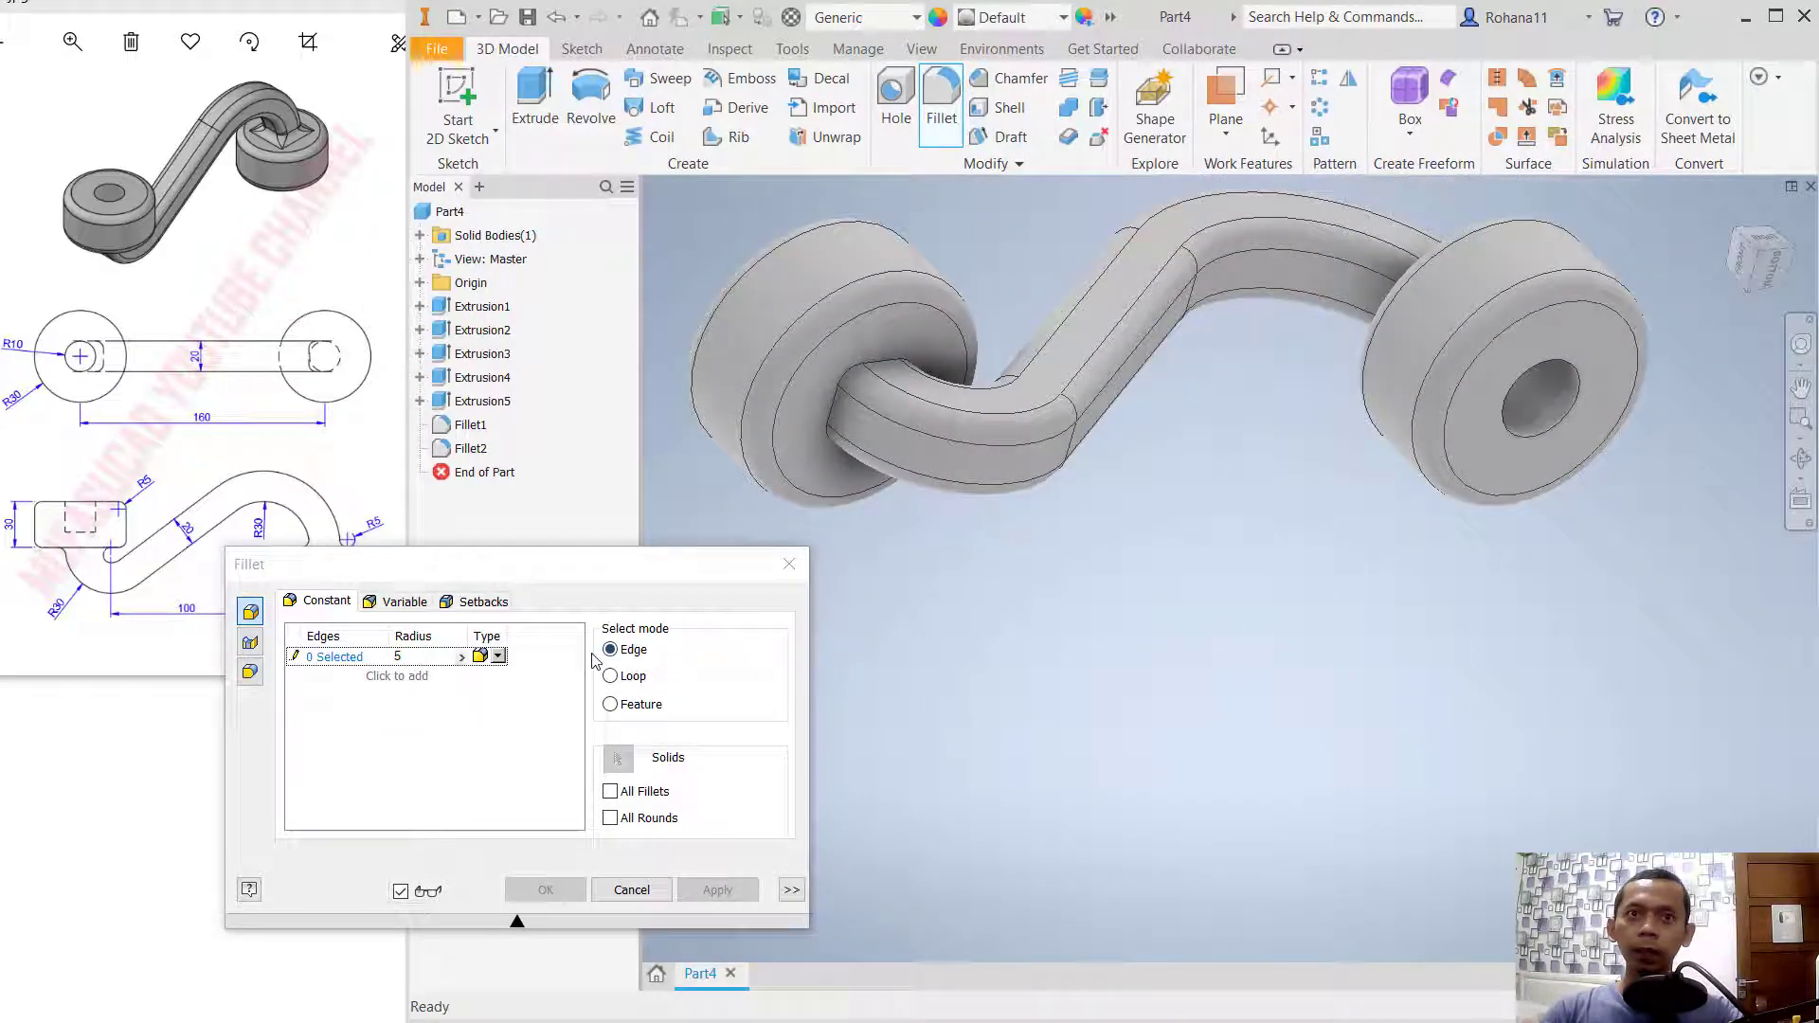
Step: Fillet the arm's junction with the other boss at 4 mm radius
{"action": "left_click", "coordinate": [625, 661]}
{"action": "left_click", "coordinate": [293, 656]}
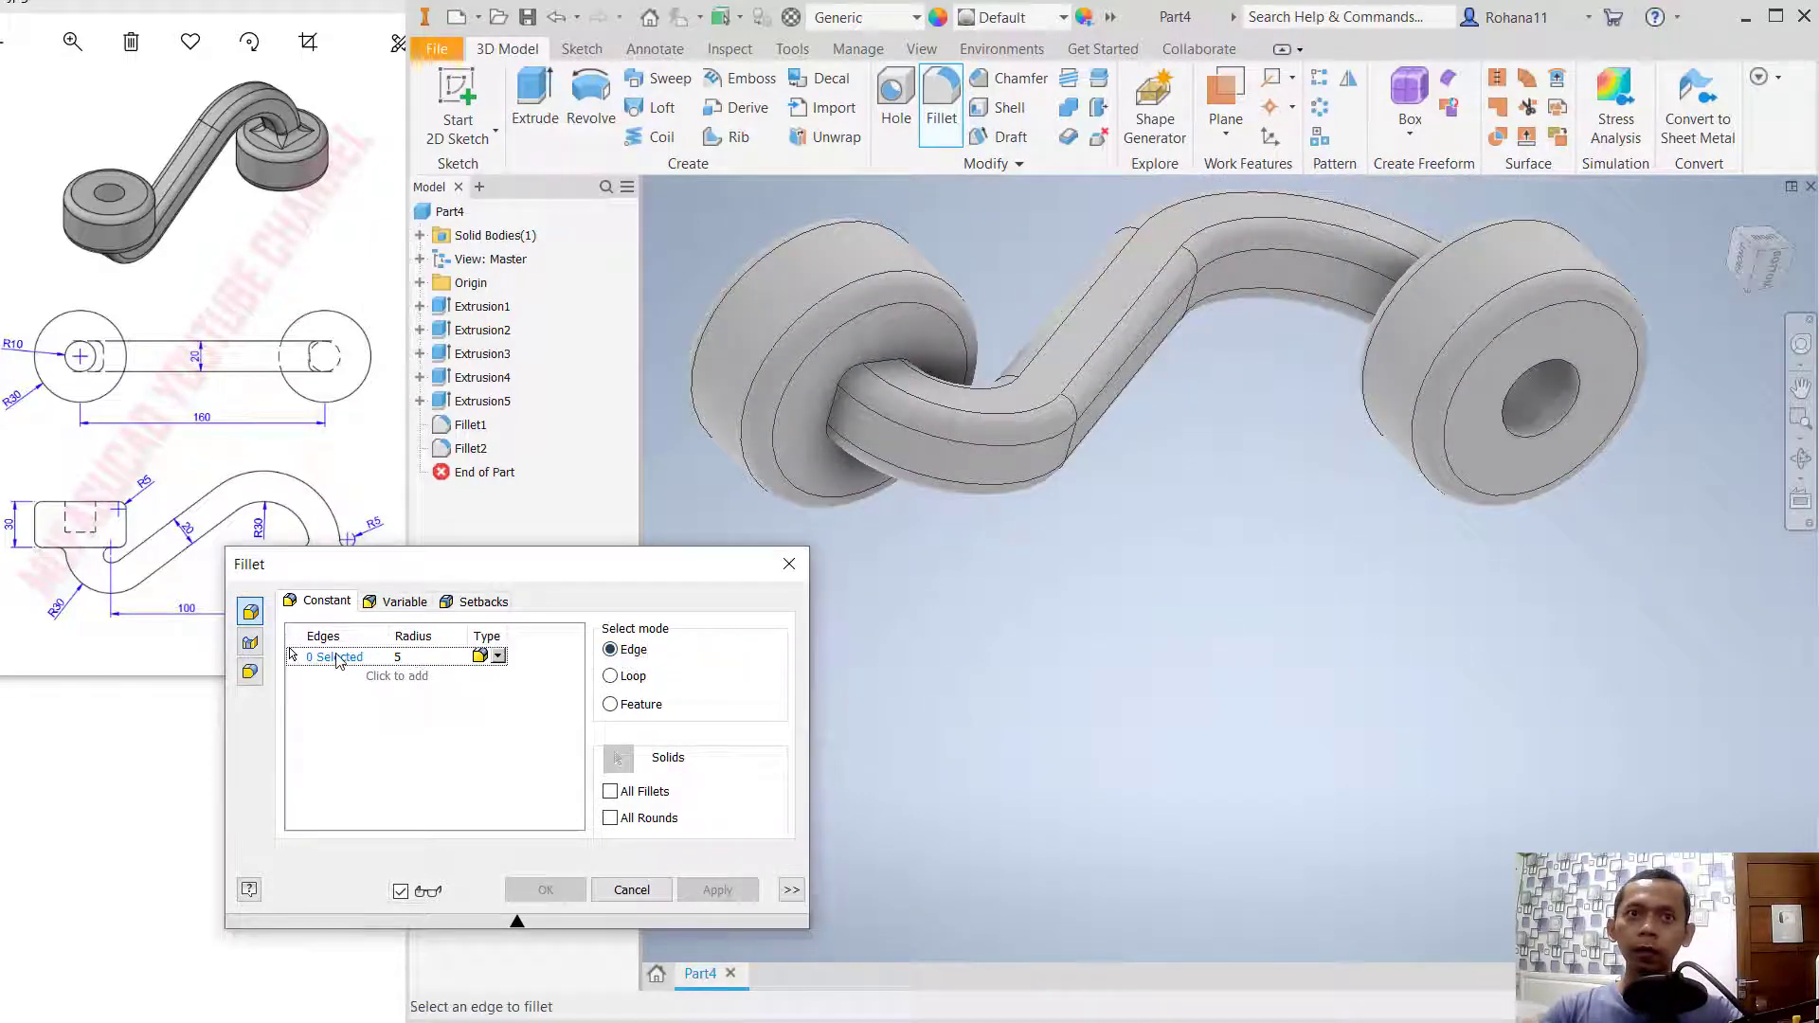
{"action": "left_click", "coordinate": [880, 367]}
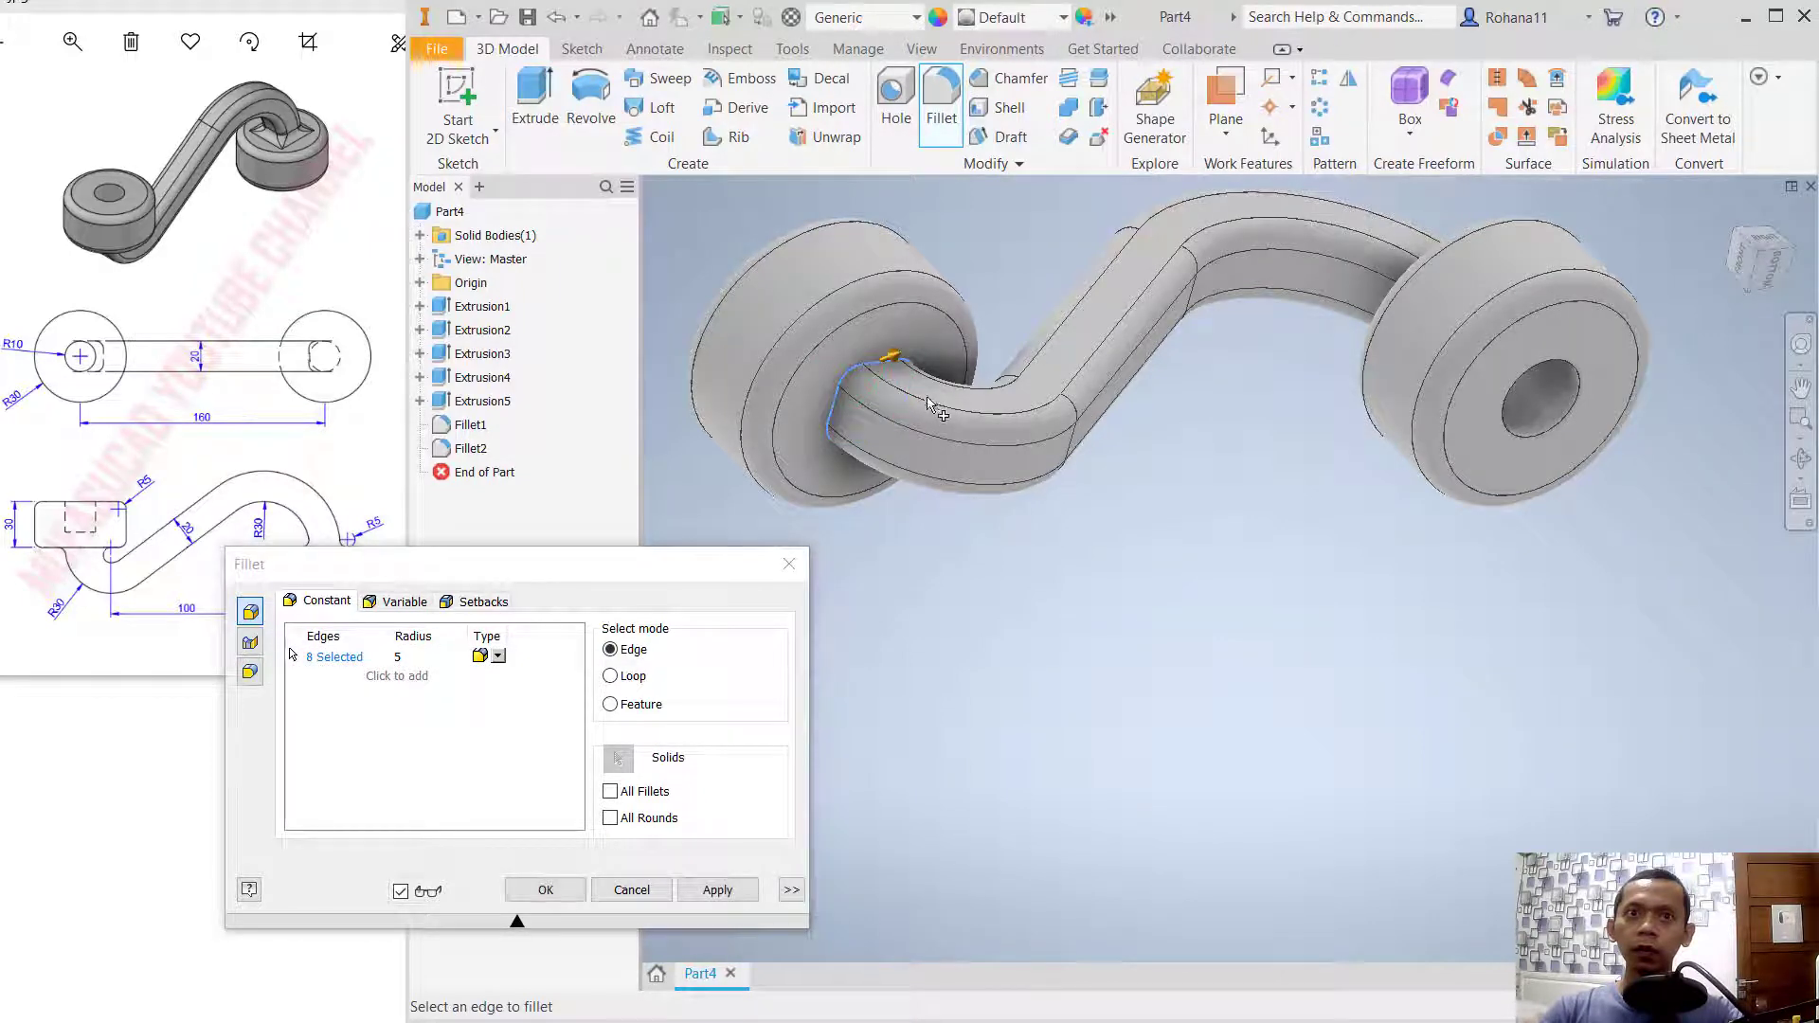
{"action": "middle_click_drag", "start_coordinate": [1097, 512], "coordinate": [1023, 566], "text": "shift"}
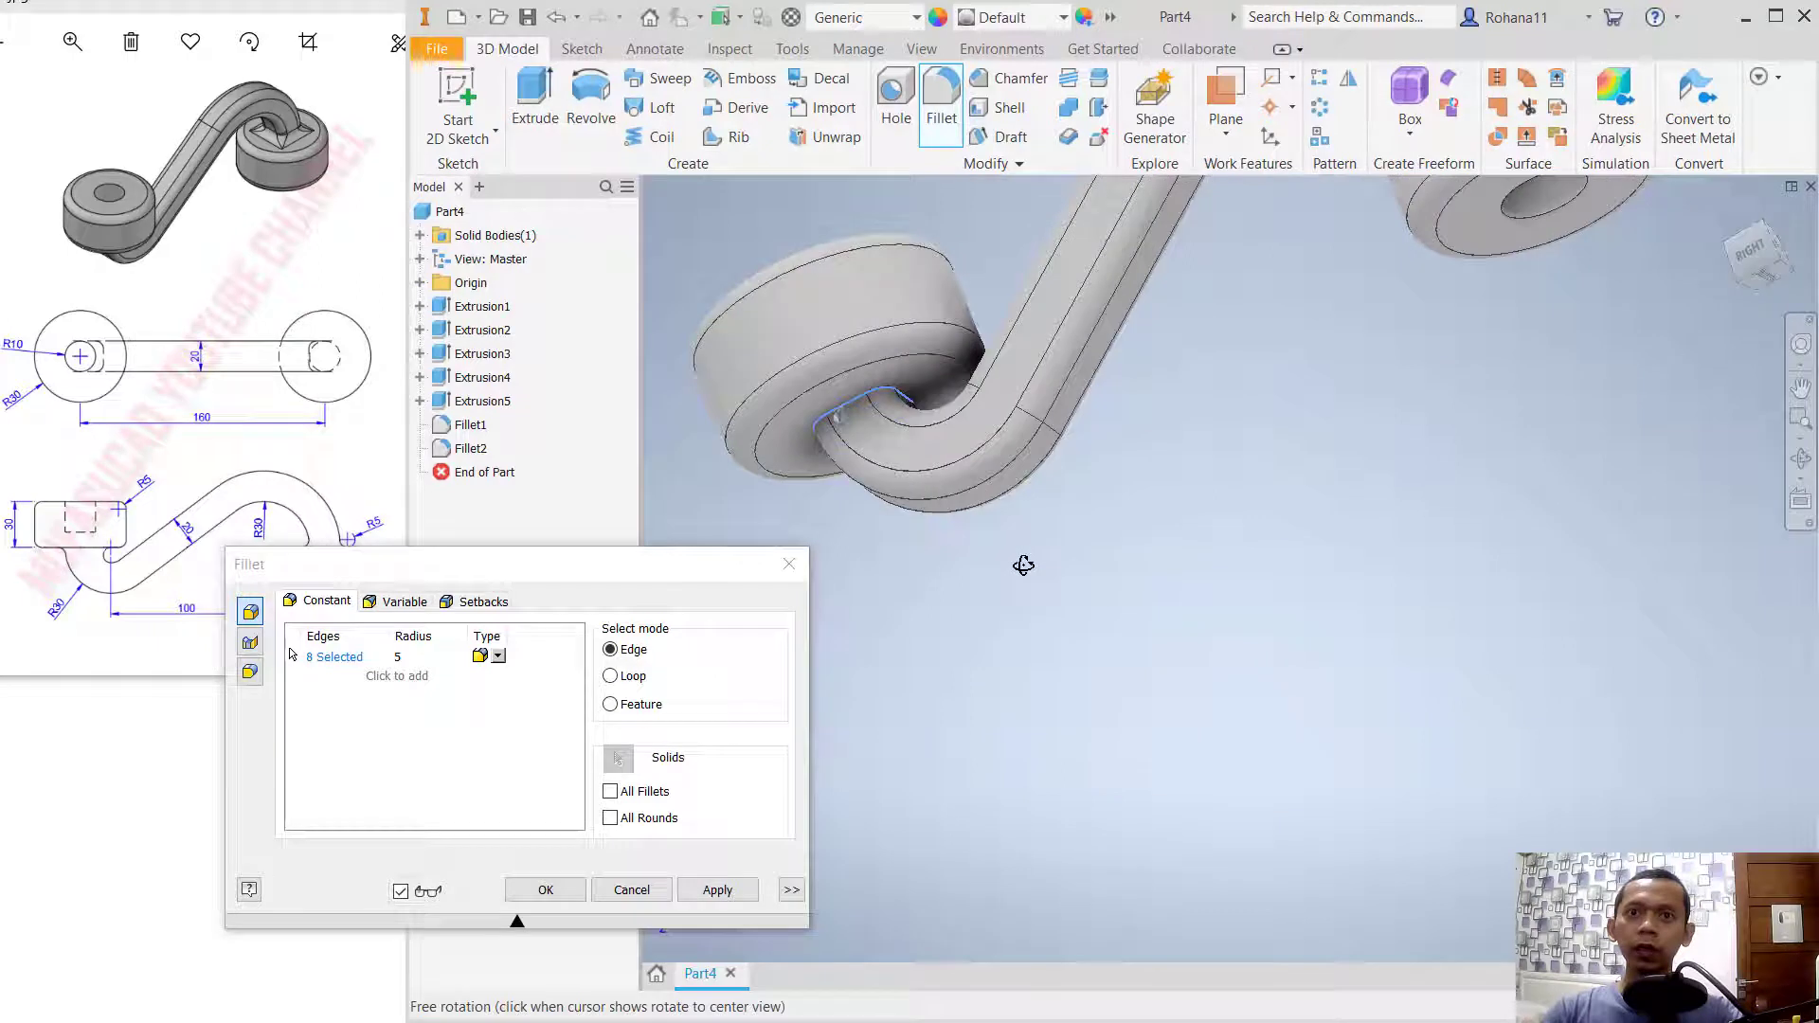
{"action": "left_click", "coordinate": [411, 656]}
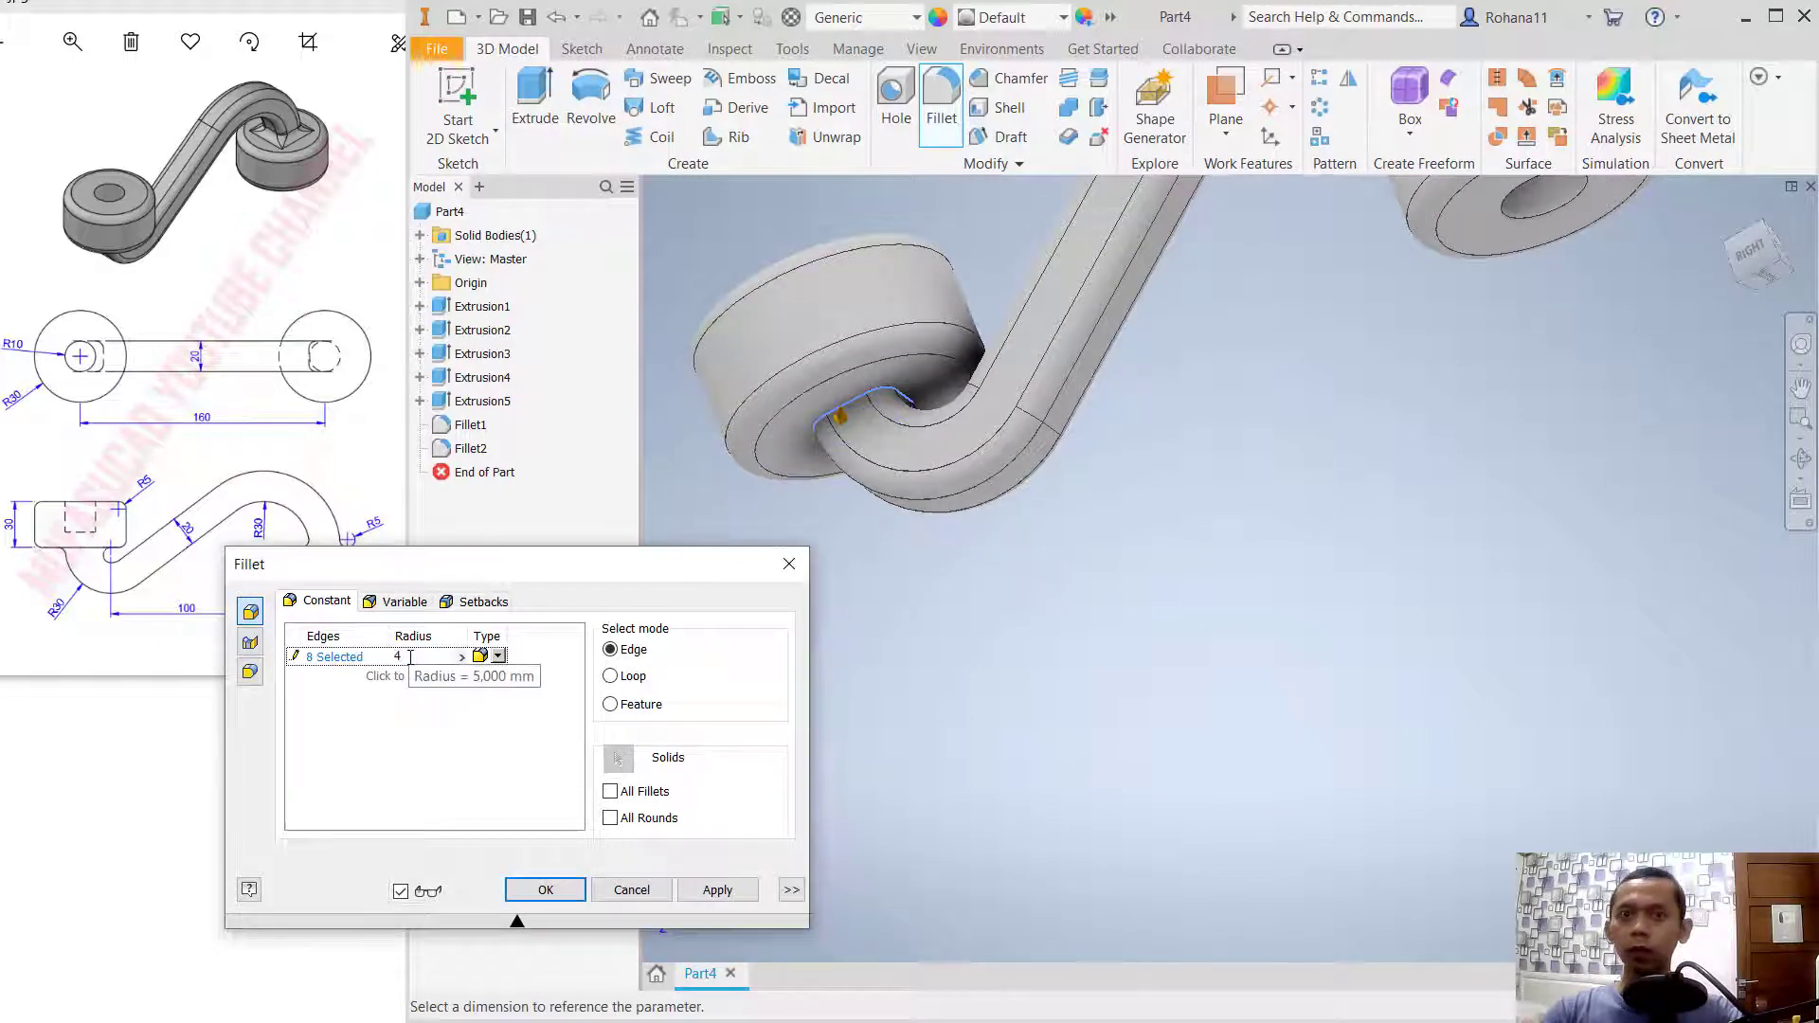
{"action": "type", "text": "4"}
{"action": "left_click", "coordinate": [706, 896]}
{"action": "left_click", "coordinate": [631, 890]}
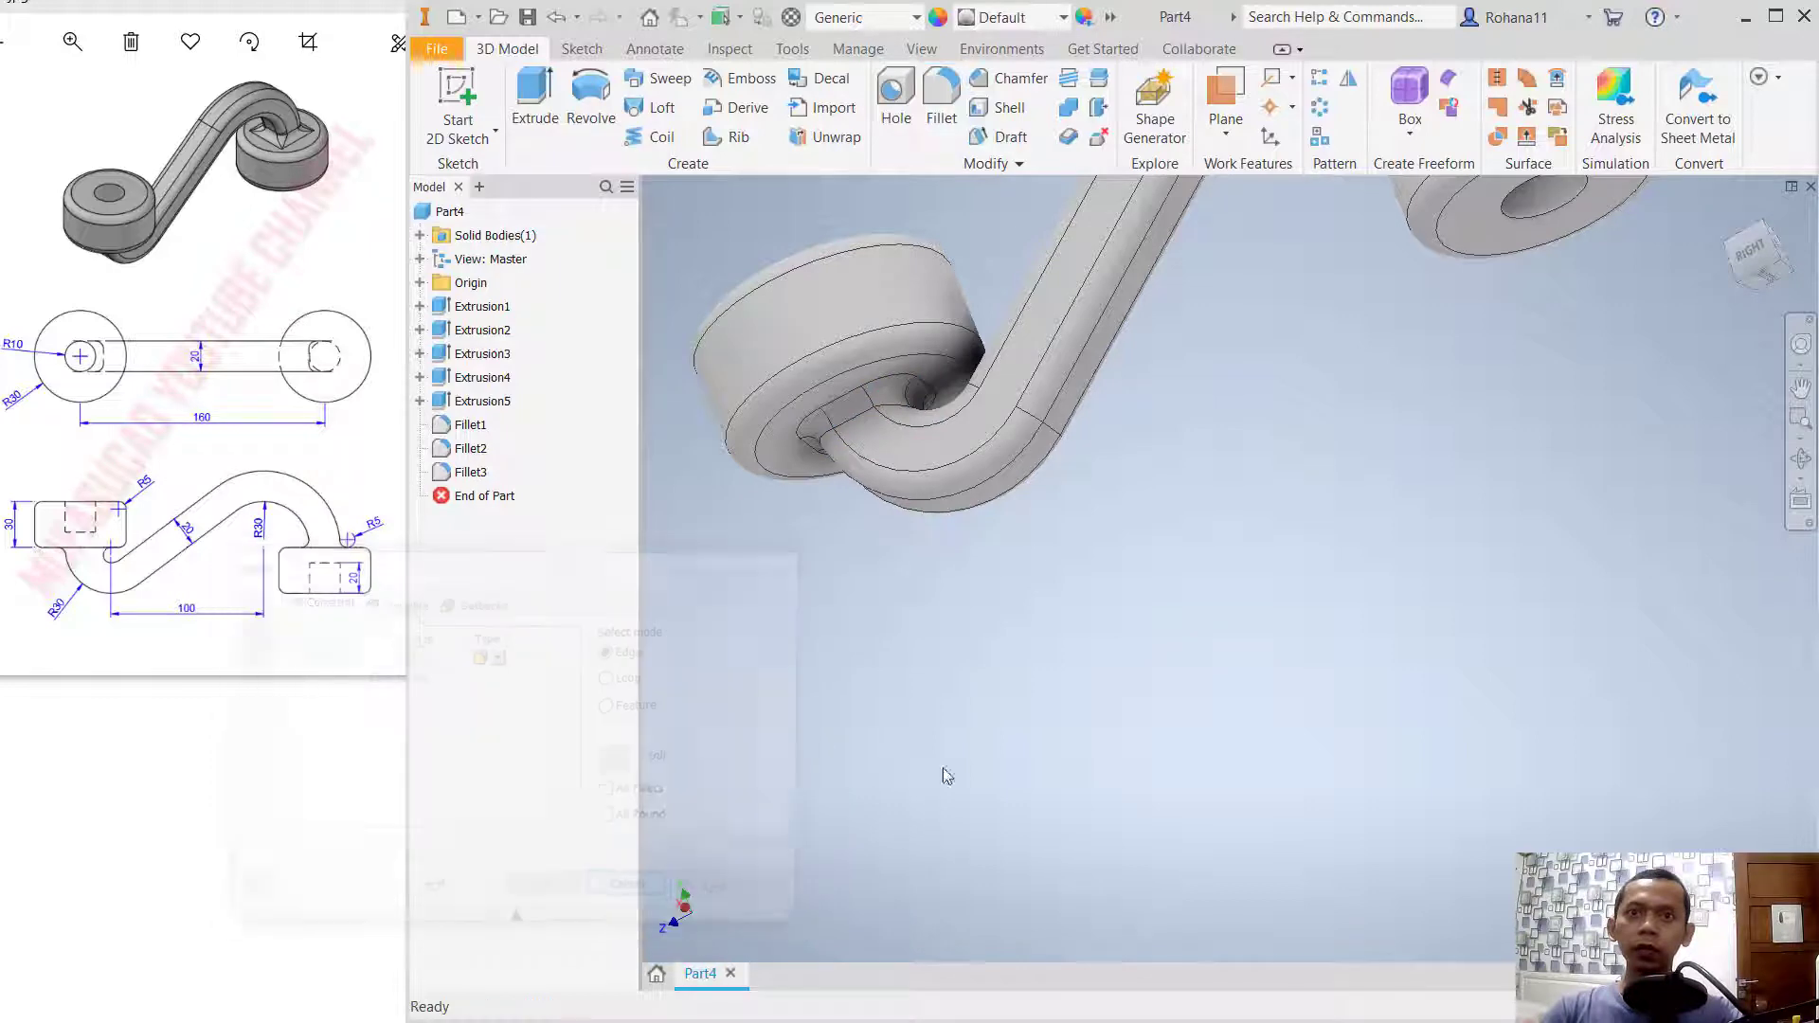
{"action": "scroll", "coordinate": [1379, 487], "scroll_direction": "down", "scroll_amount": 5}
{"action": "middle_click_drag", "start_coordinate": [1379, 487], "coordinate": [1383, 421], "text": "shift"}
{"action": "middle_click_drag", "start_coordinate": [1383, 553], "coordinate": [1260, 608]}
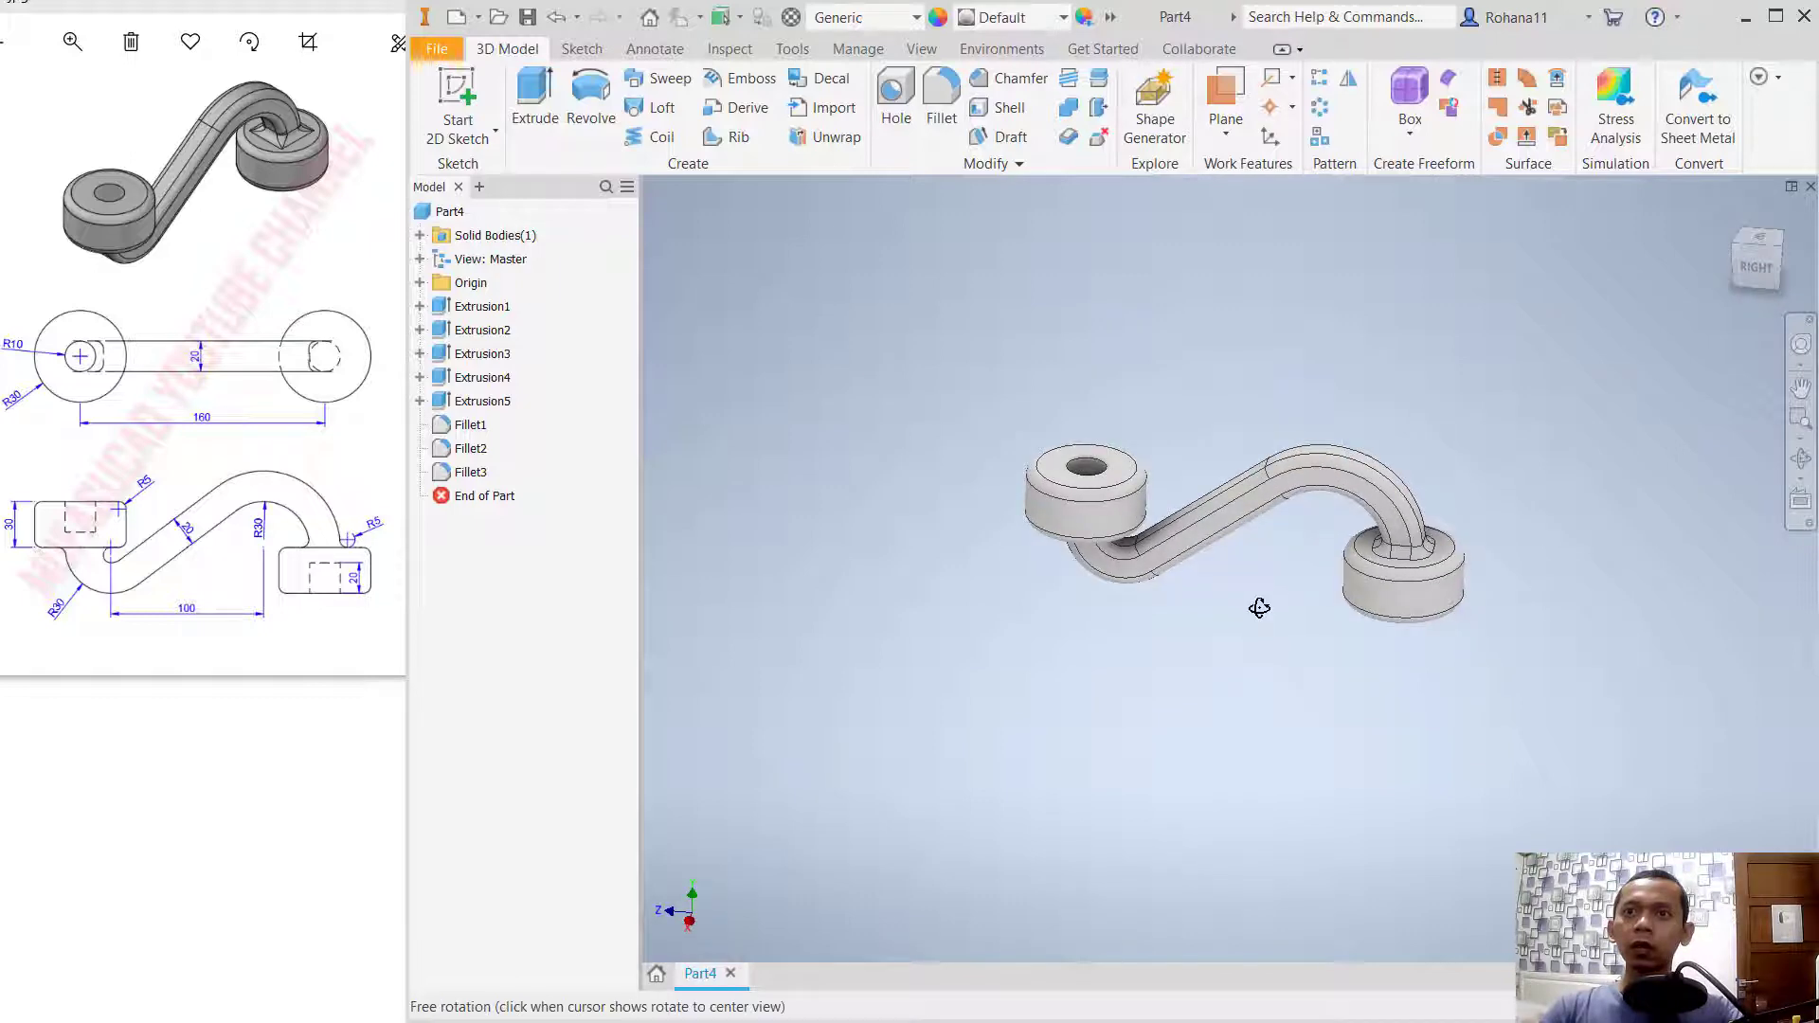
{"action": "scroll", "coordinate": [1260, 573], "scroll_direction": "down", "scroll_amount": 4}
{"action": "scroll", "coordinate": [1259, 573], "scroll_direction": "up", "scroll_amount": 7}
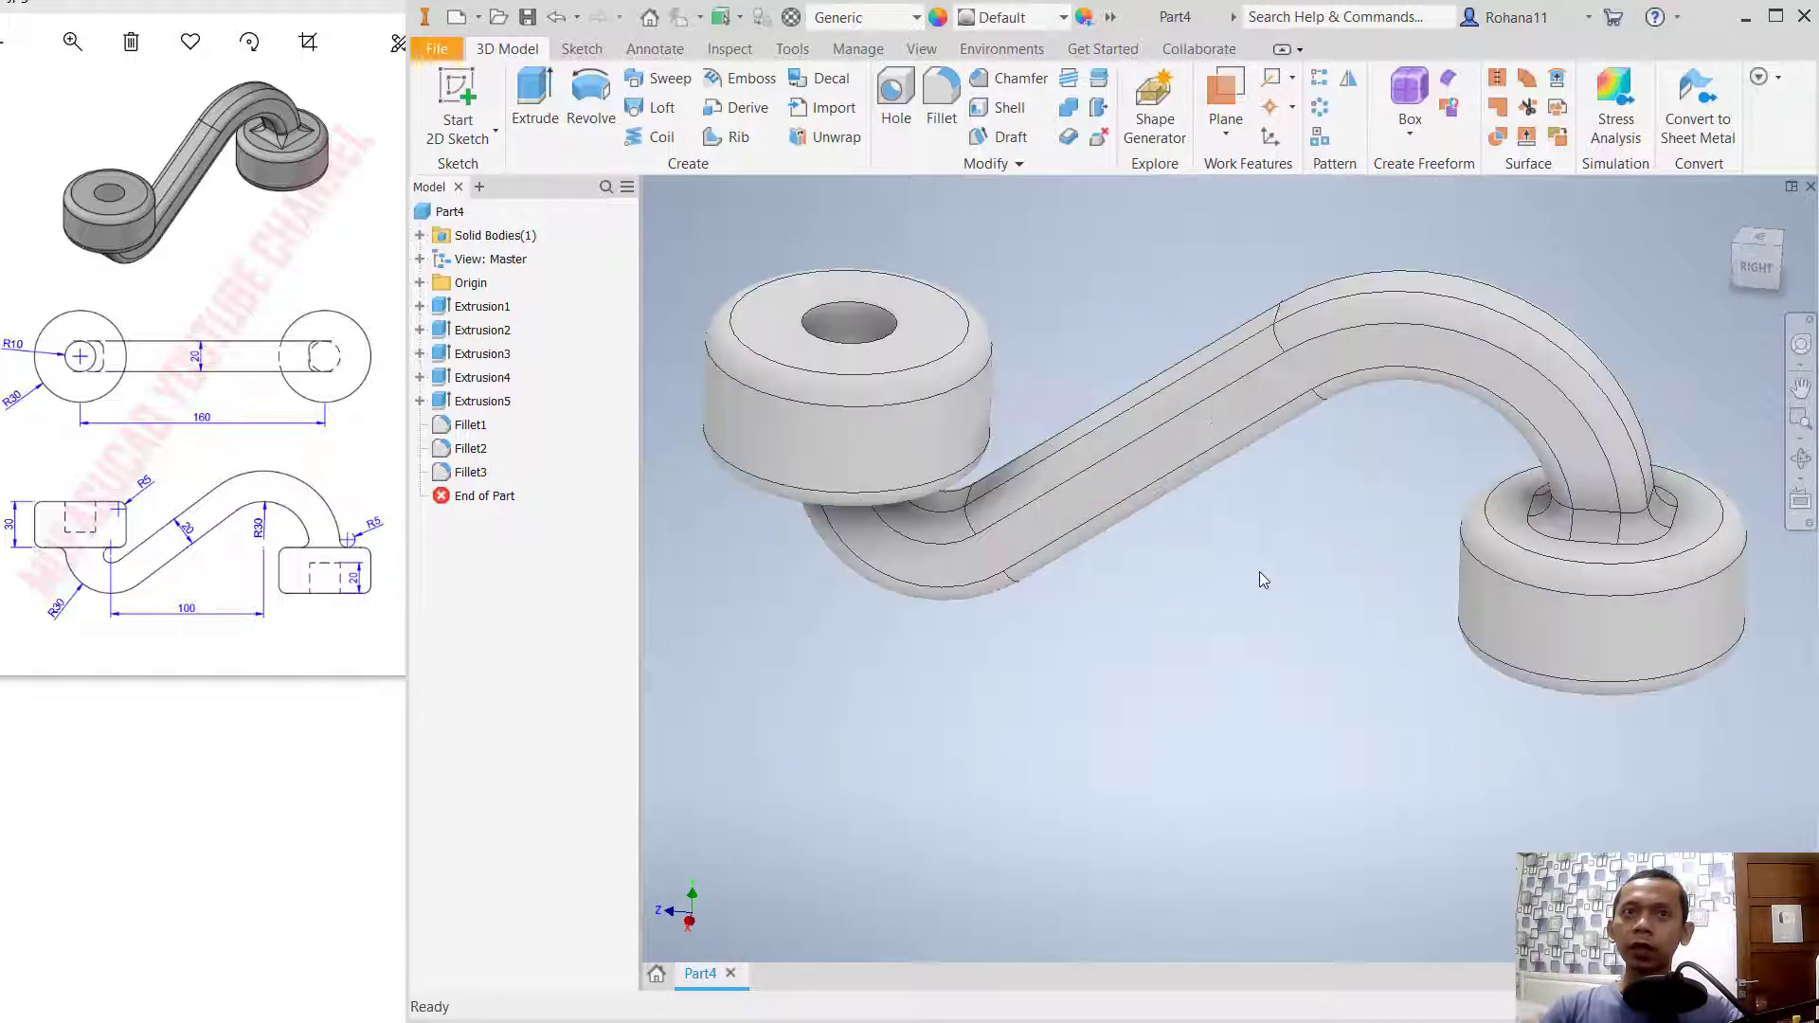
{"action": "middle_click_drag", "start_coordinate": [1299, 607], "coordinate": [1387, 616], "text": "shift"}
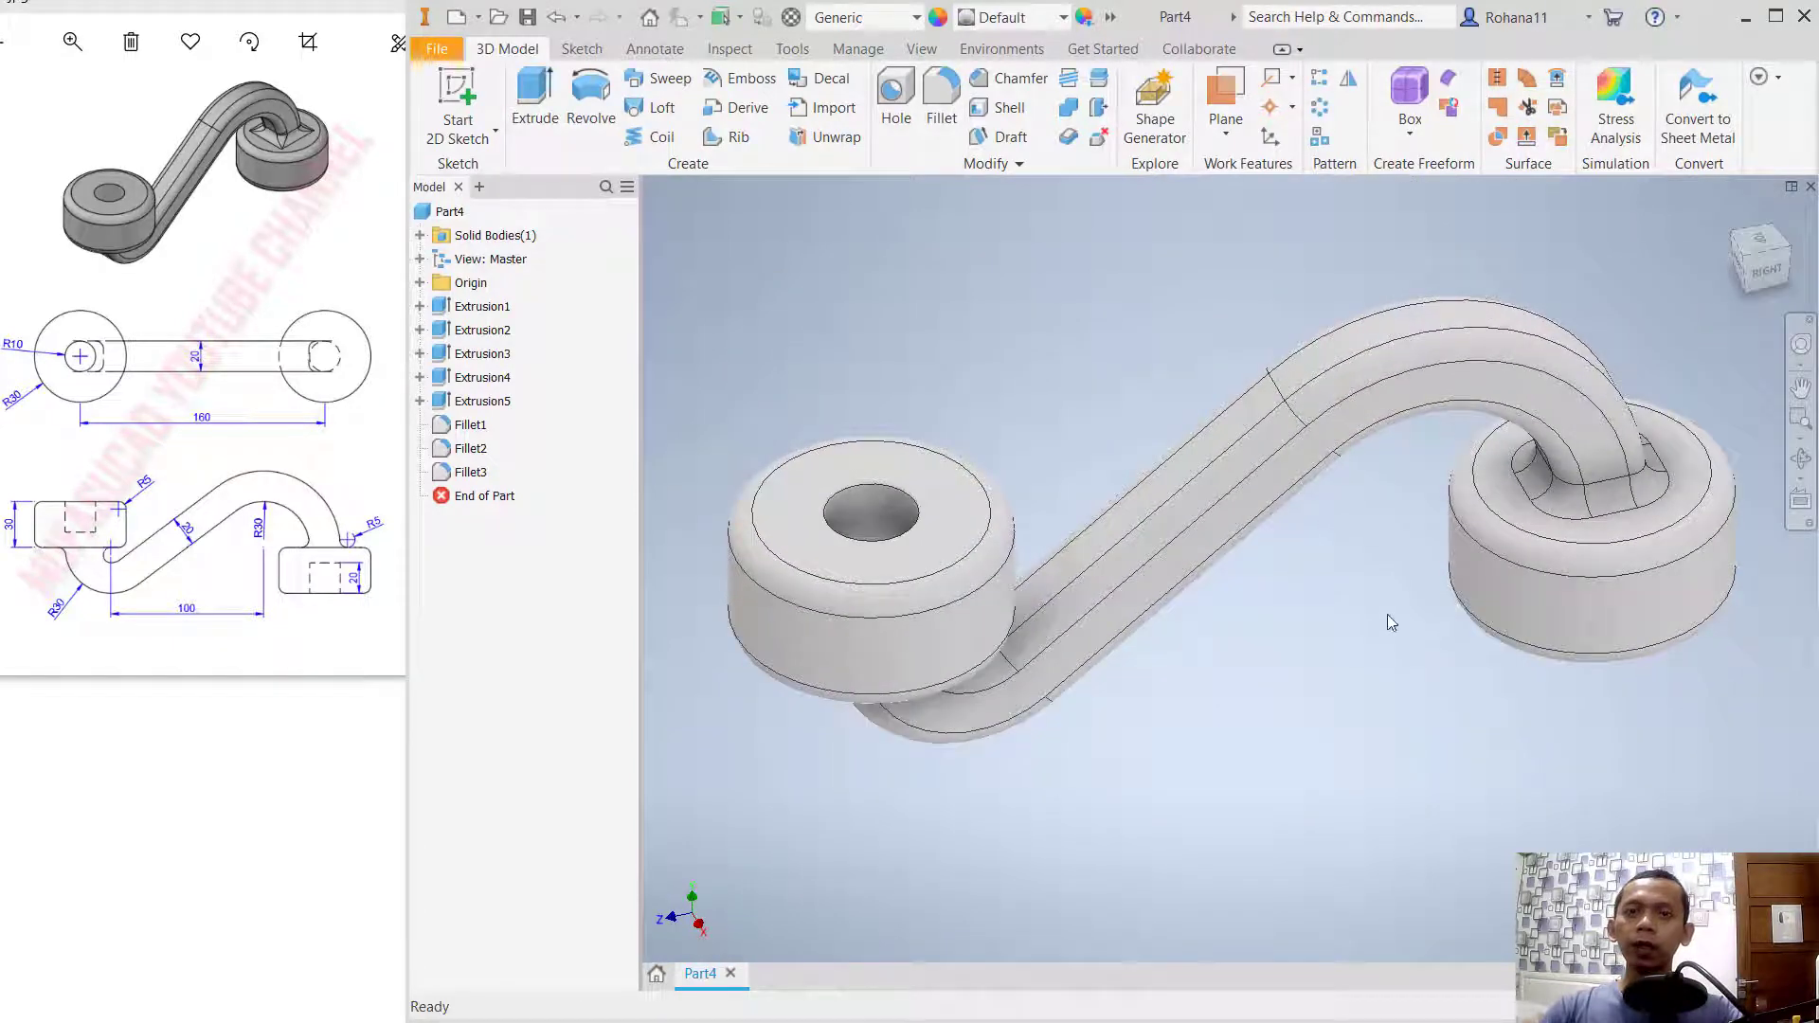
{"action": "scroll", "coordinate": [1387, 623], "scroll_direction": "down", "scroll_amount": 2}
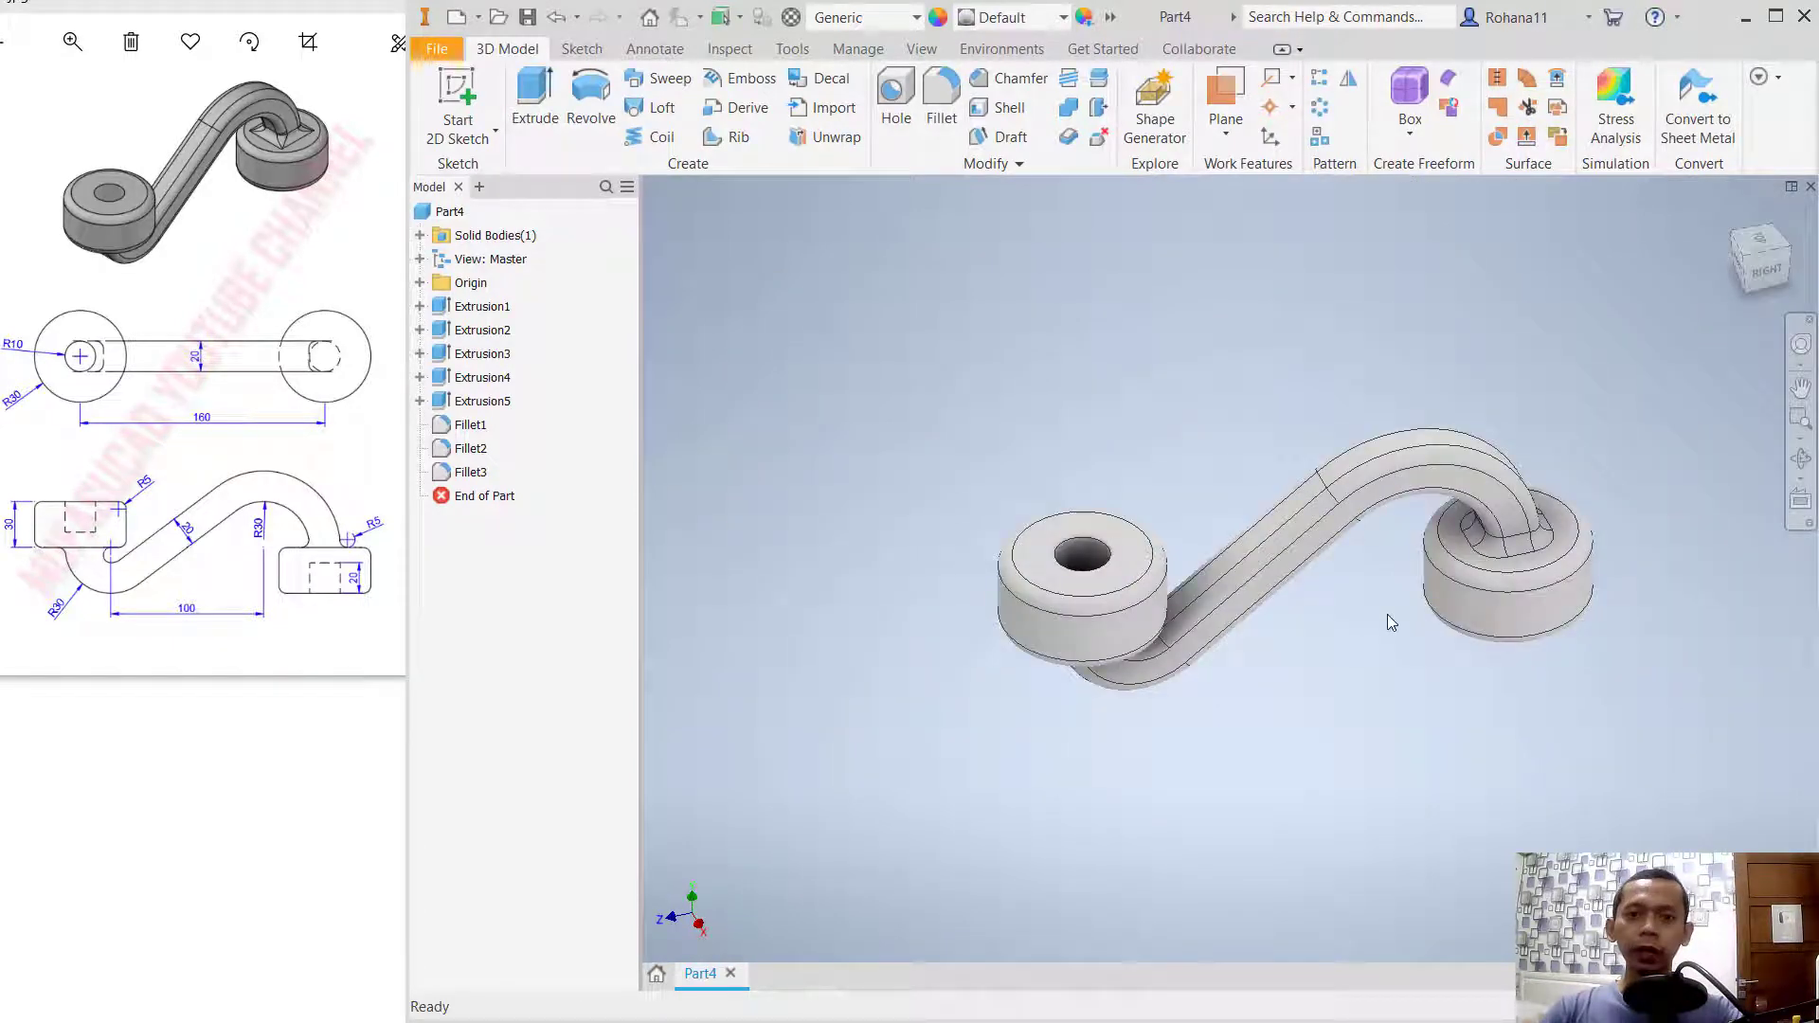